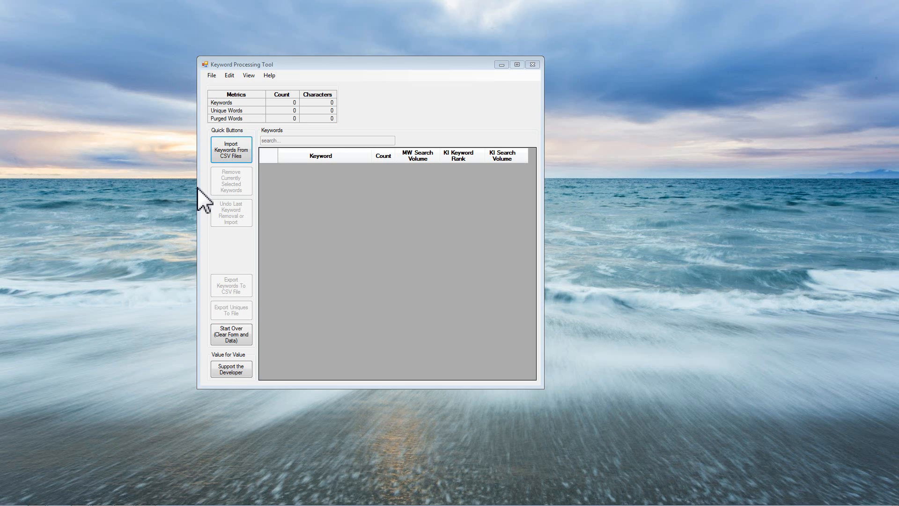
Import all six CSV files from the KI Results folder inside temp Product into the keyword list.
left_click(227, 155)
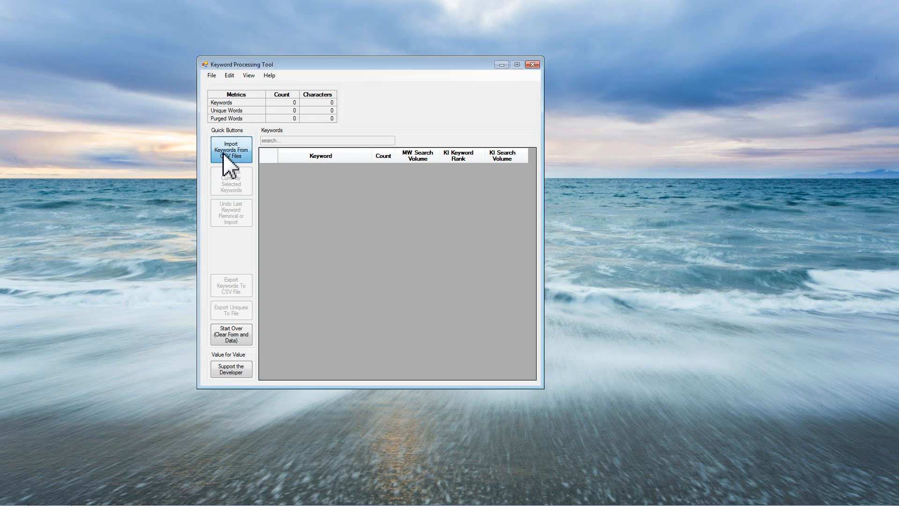
left_click_drag(331, 79, 381, 90)
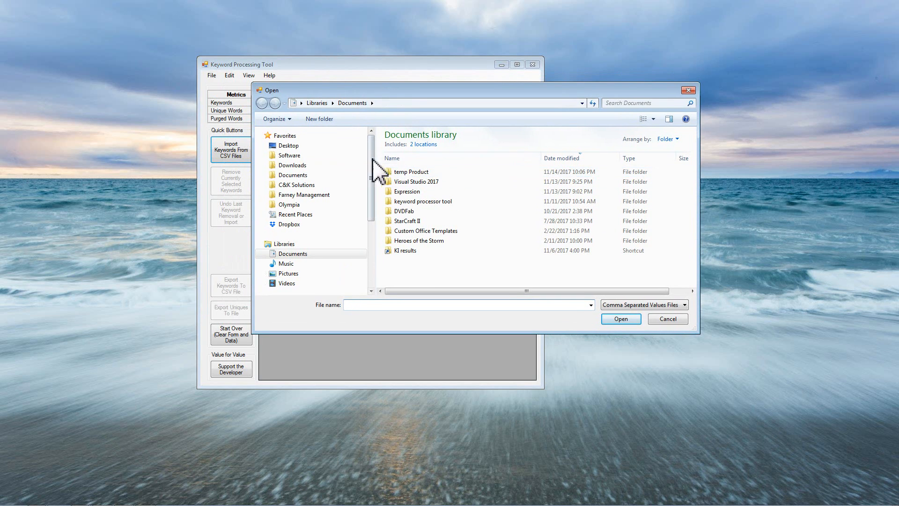
double_click(423, 172)
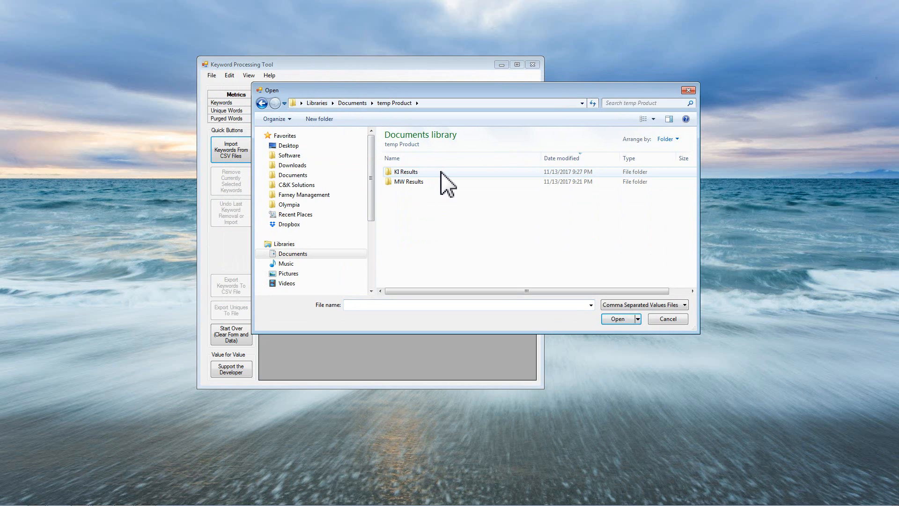
double_click(411, 173)
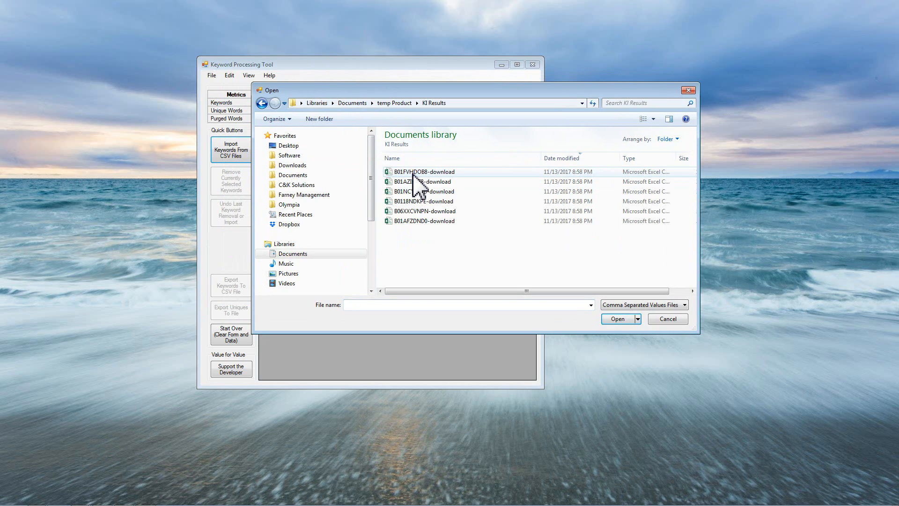
left_click_drag(445, 234, 440, 172)
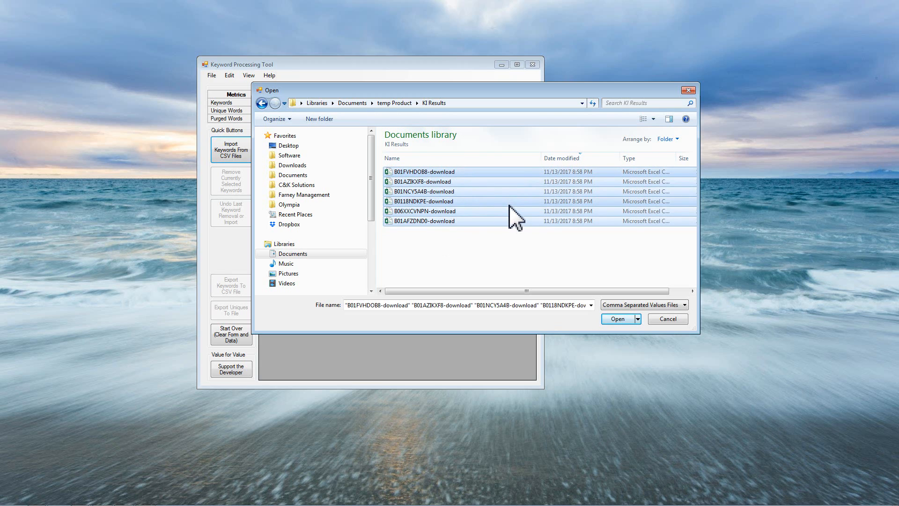
left_click(618, 319)
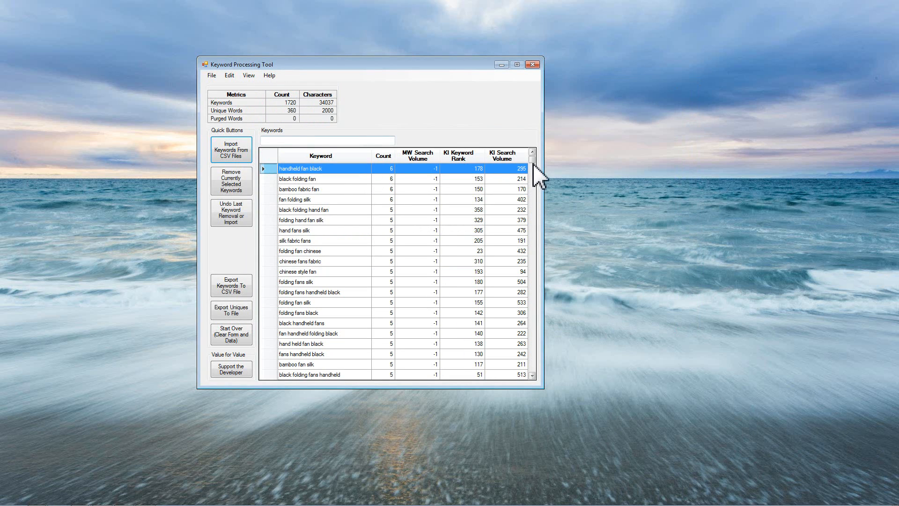
Sort the keywords by KI Keyword Rank in ascending order and examine the top-ranked entries down to "black hand fan".
mouse_move(533, 162)
left_mouse_down()
mouse_move(535, 269)
mouse_move(536, 160)
left_mouse_up()
mouse_move(531, 159)
left_mouse_down()
mouse_move(531, 275)
mouse_move(537, 157)
left_mouse_up()
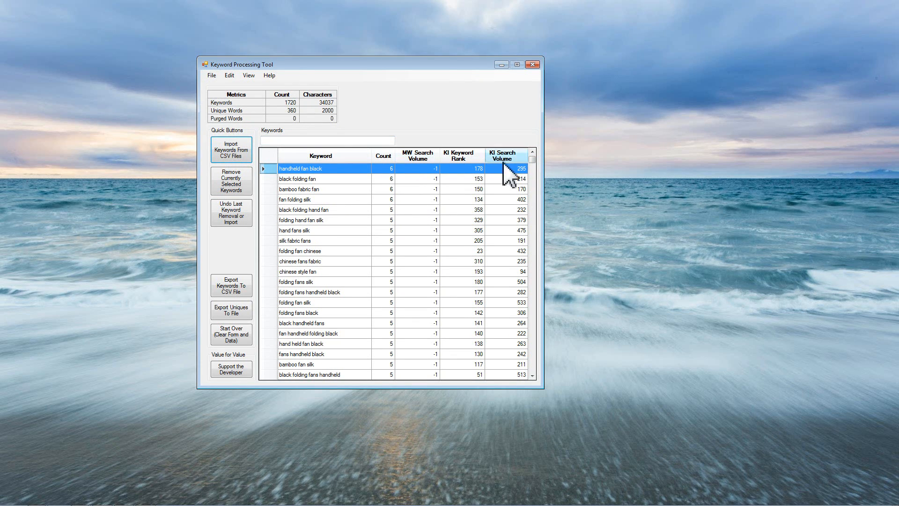
left_click(533, 165)
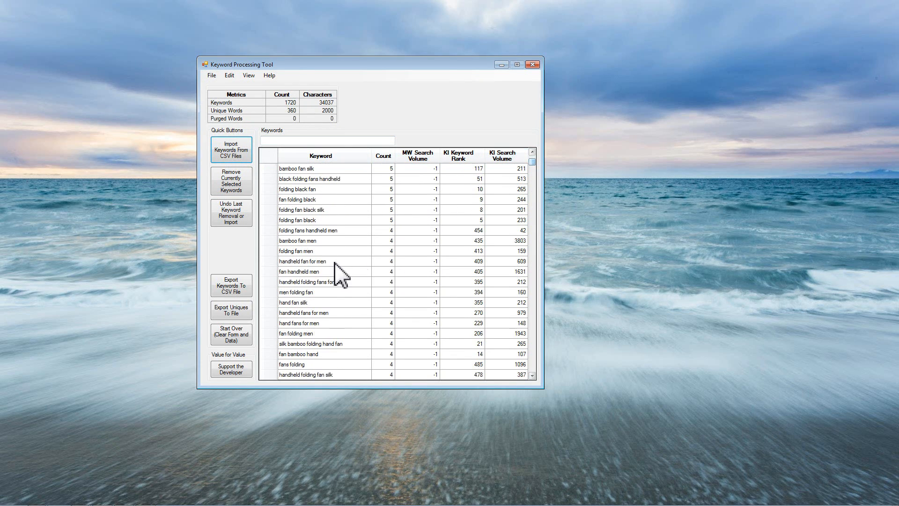
mouse_move(533, 164)
left_mouse_down()
mouse_move(537, 201)
mouse_move(534, 156)
left_mouse_up()
left_click(476, 157)
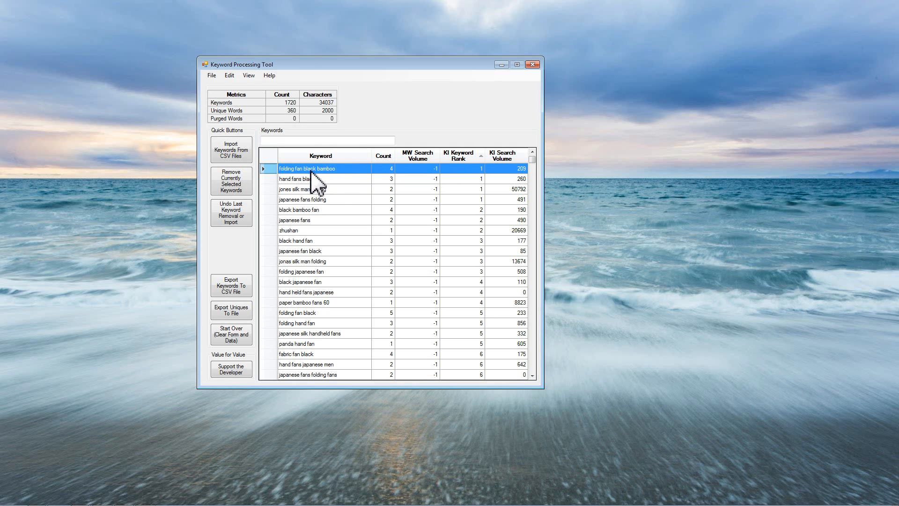
left_click(335, 180)
left_click(334, 190)
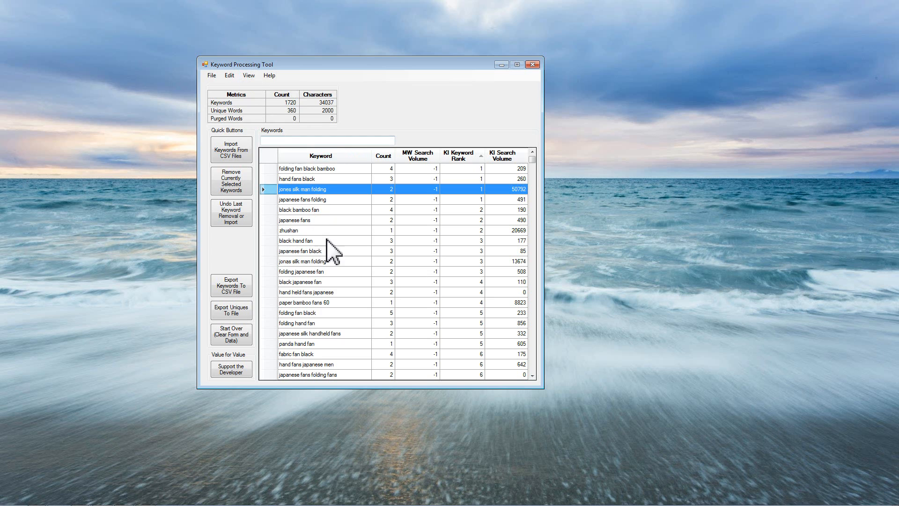
left_click(321, 210)
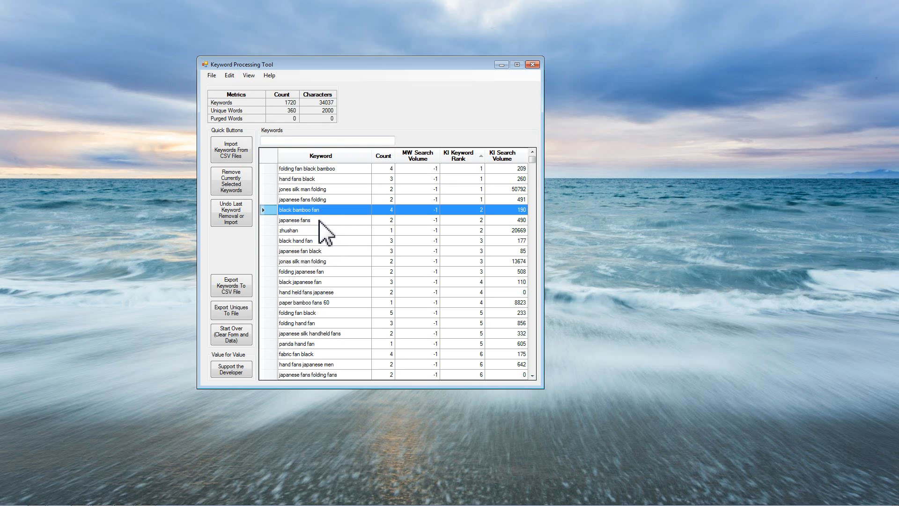
left_click(319, 220)
left_click(314, 231)
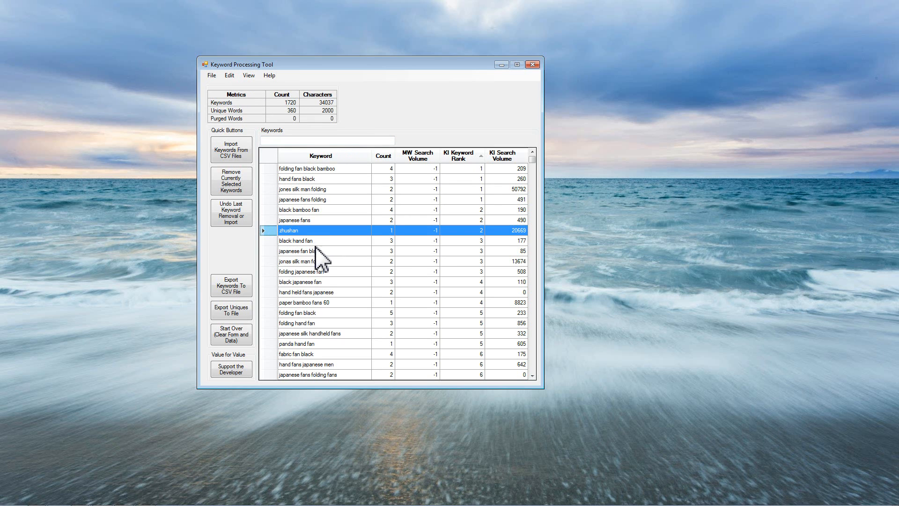
left_click(327, 241)
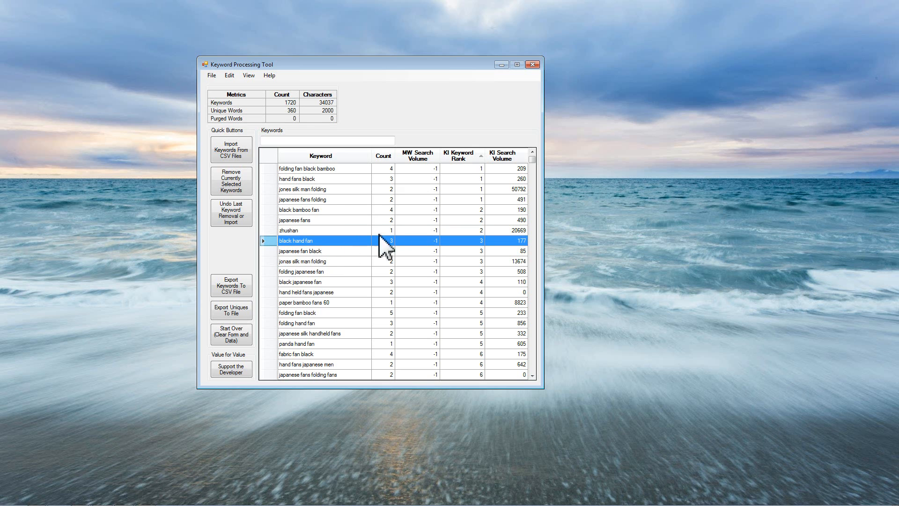
Sort the keywords by KI Search Volume in descending order and examine how relevant the highest-volume entries are.
left_click(519, 161)
left_click(519, 164)
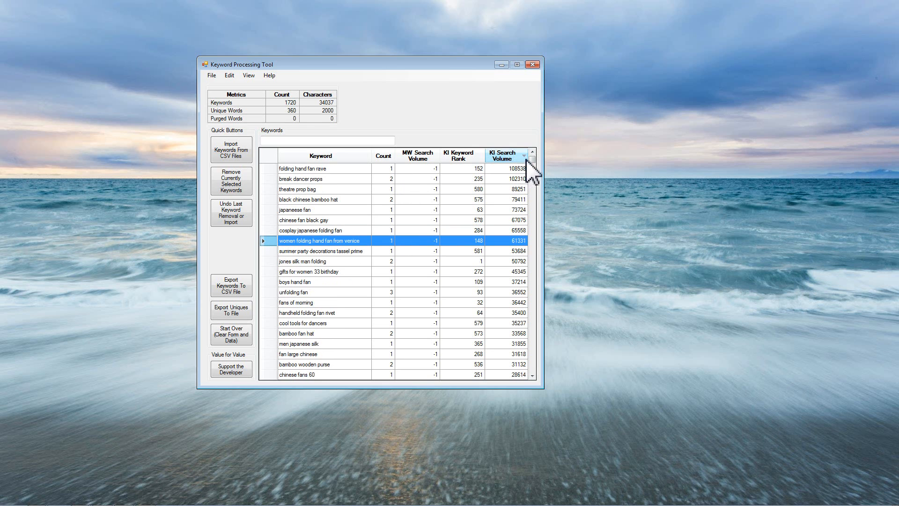
left_click(363, 169)
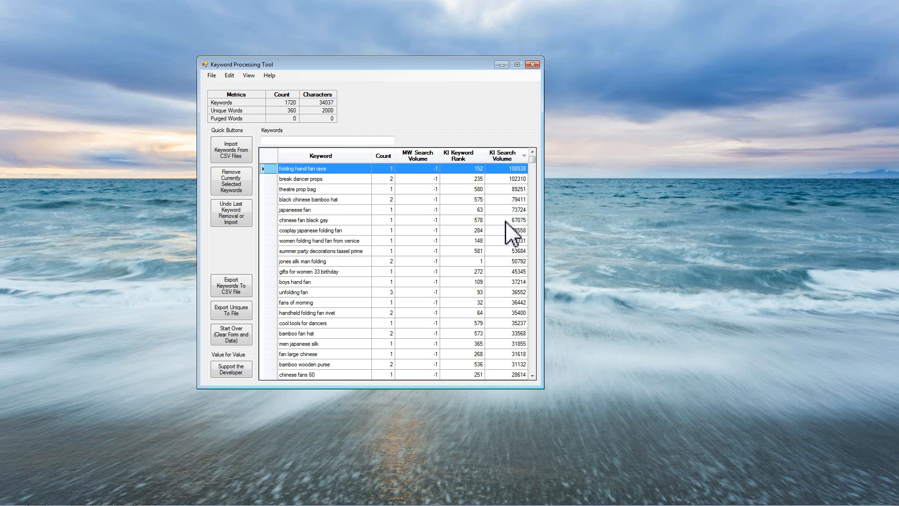
left_click(330, 179)
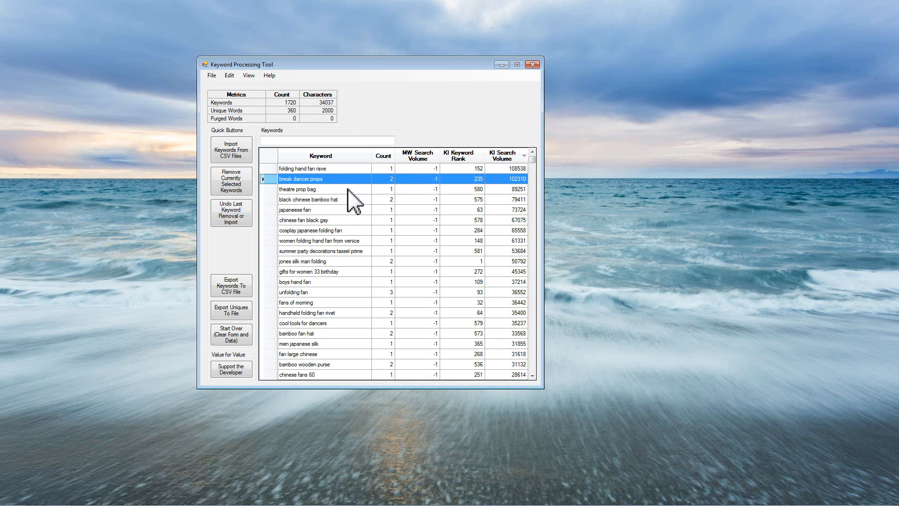
left_click(347, 189)
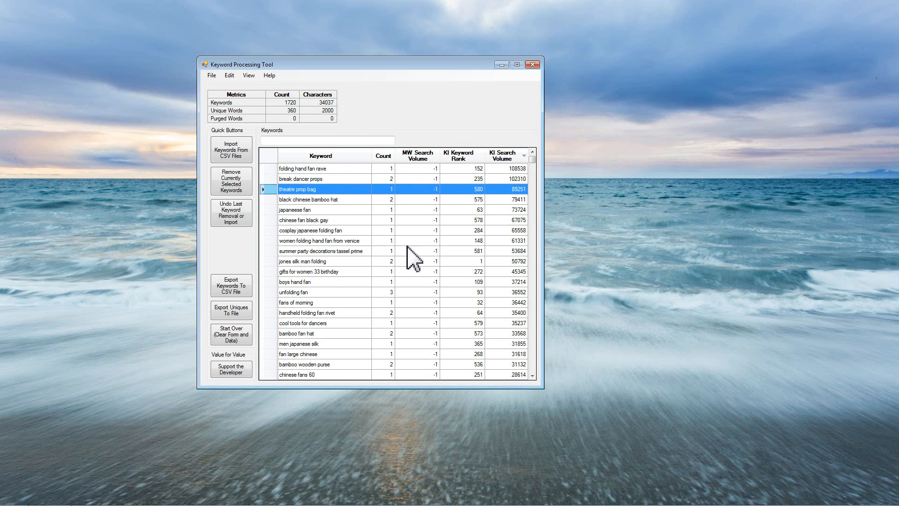
left_click(323, 210)
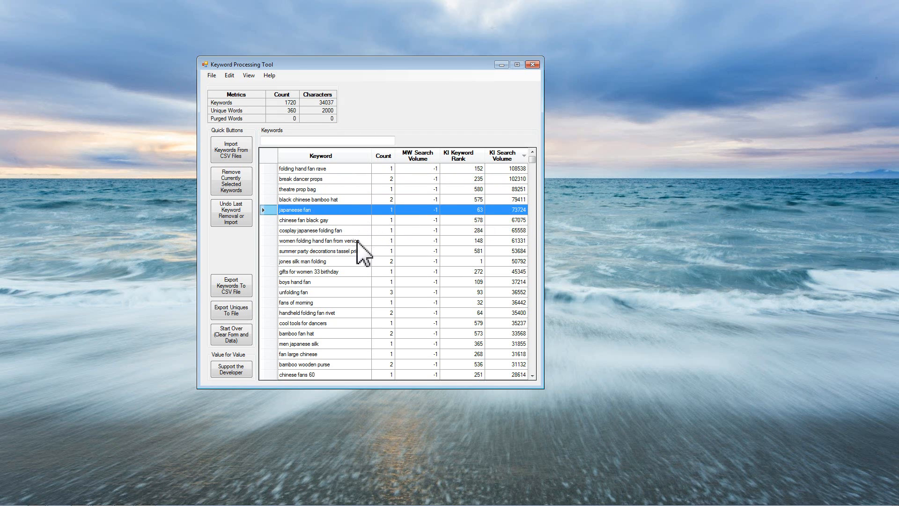
left_click(340, 264)
left_click(340, 272)
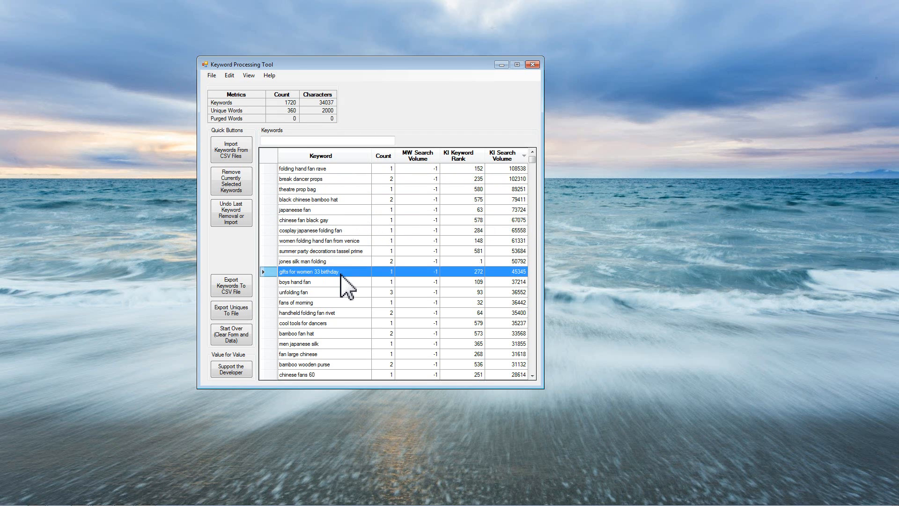
left_click(334, 283)
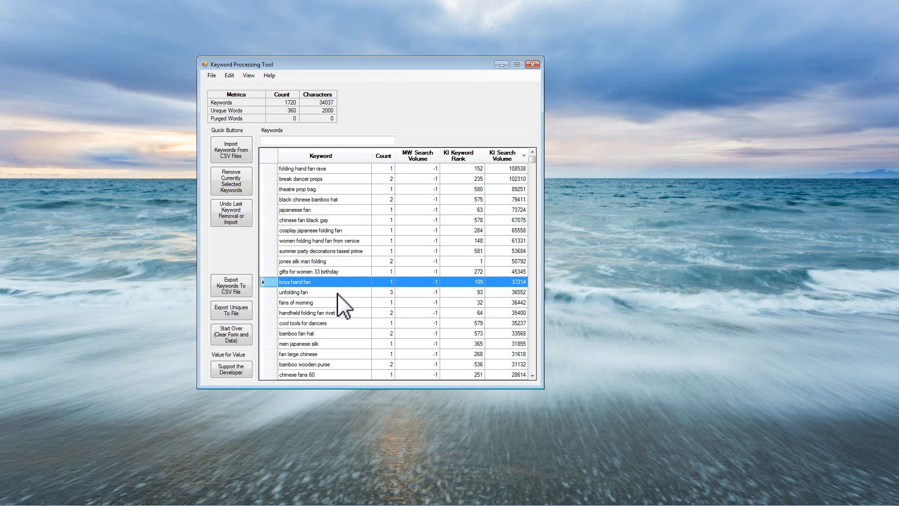
left_click(337, 293)
left_click(340, 303)
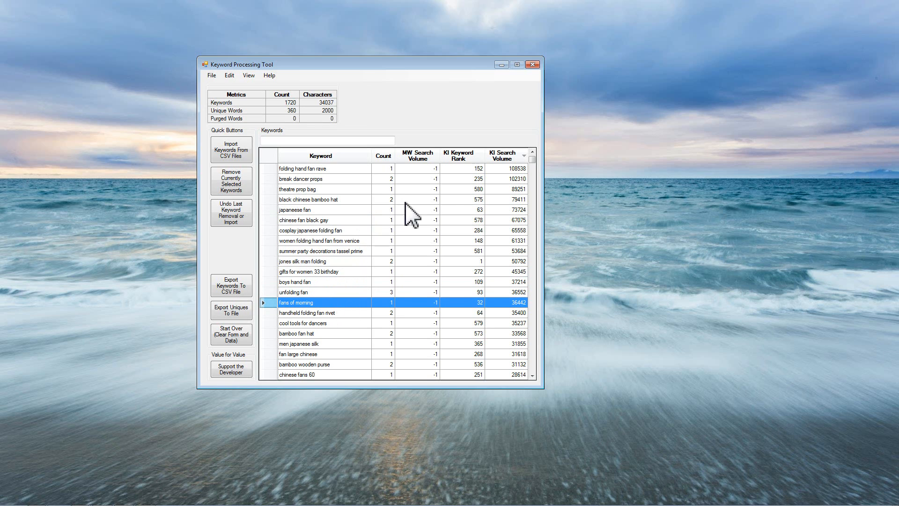
scroll(500, 224, "down", 1)
scroll(497, 218, "up", 1)
left_click(333, 221)
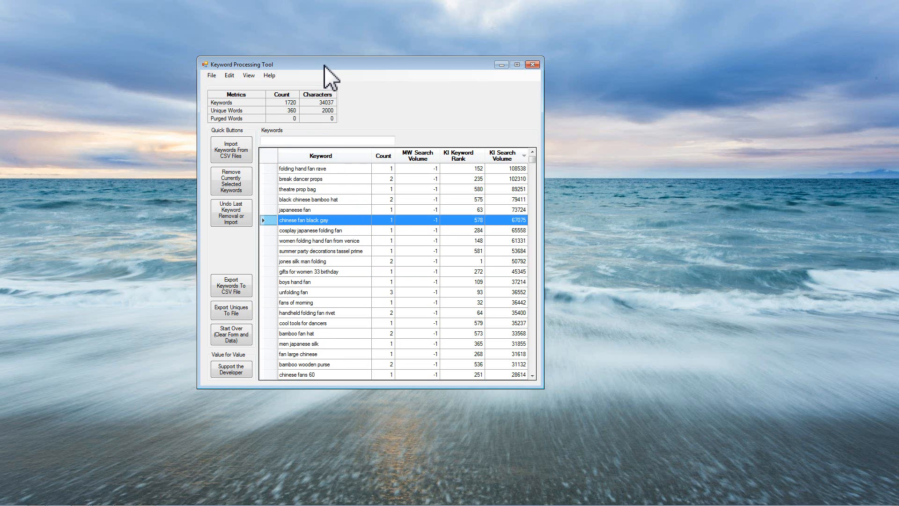
Sort the keywords by KI Keyword Rank in ascending order and highlight the keywords ranked 1.
left_click(459, 159)
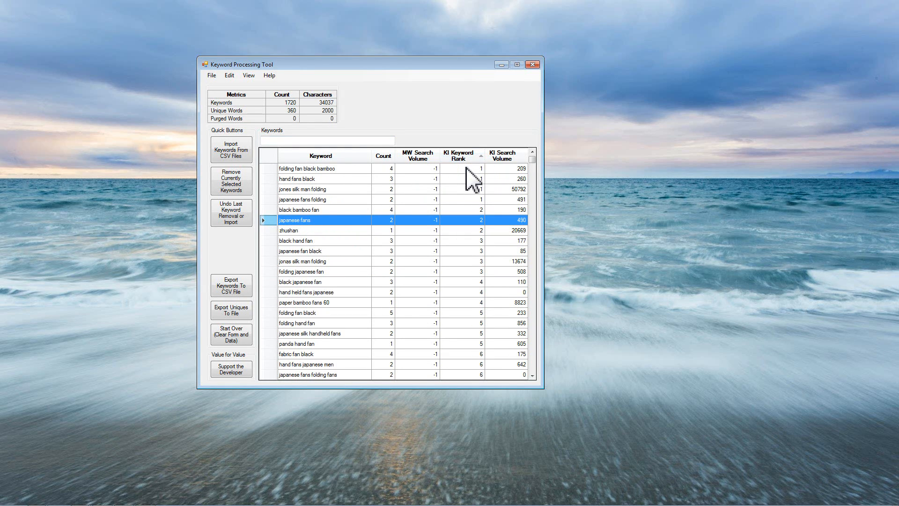
left_click_drag(467, 171, 467, 196)
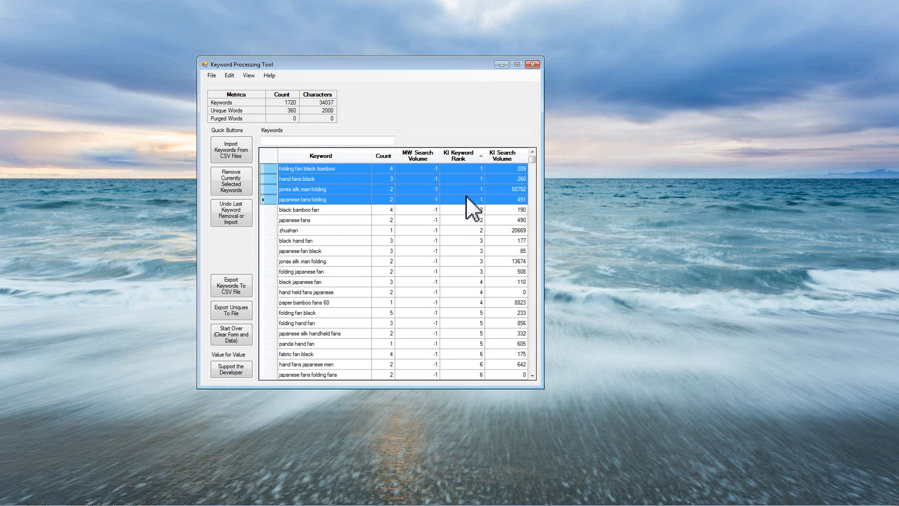
left_click(412, 179)
Switch to the browser with MerchantWords open and arrange its window side by side with the Keyword Processing Tool.
left_click_drag(374, 65, 215, 67)
mouse_move(183, 503)
left_click(40, 499)
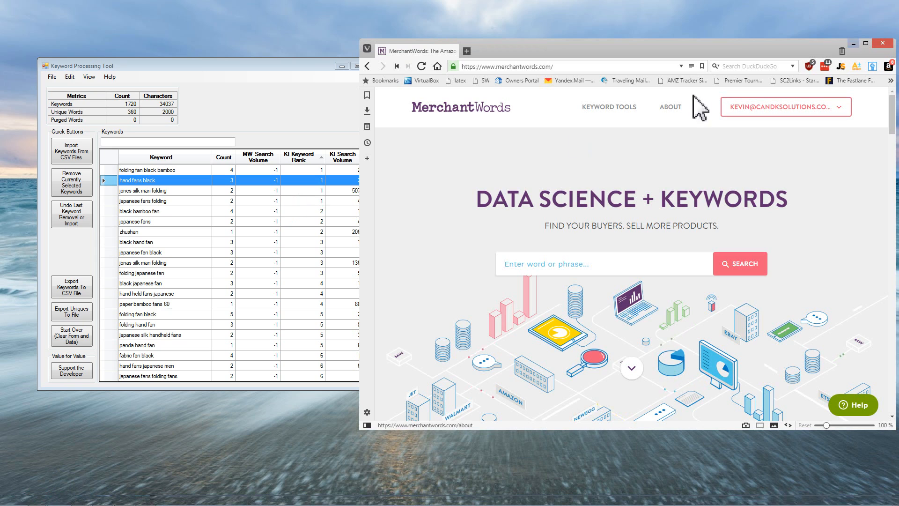
left_click_drag(662, 44, 666, 43)
left_click_drag(307, 66, 282, 77)
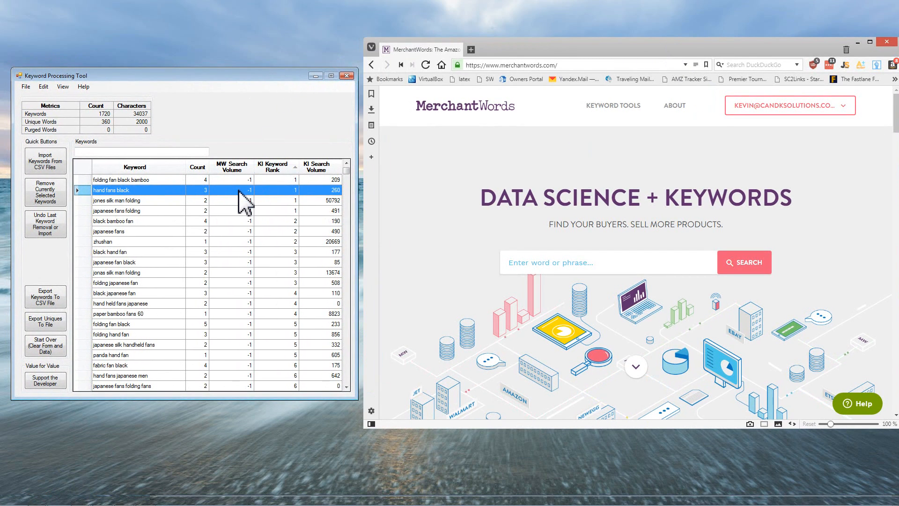
Search MerchantWords for the first listed keyword, "folding fan black bamboo".
left_click(149, 179)
left_click(533, 265)
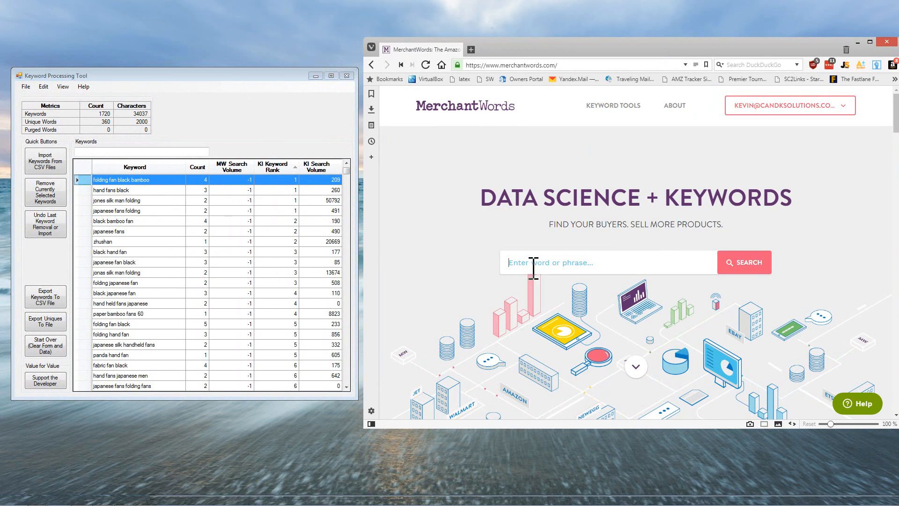
type("folding ")
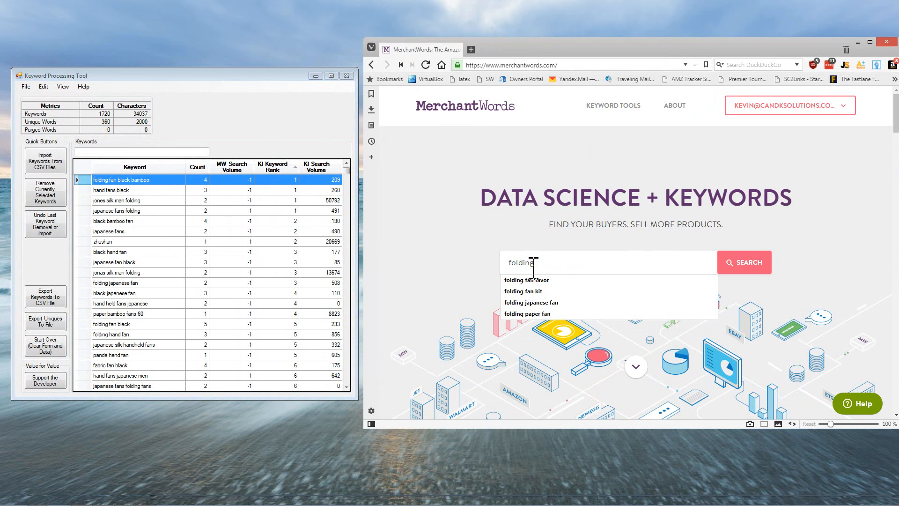
type("fan b")
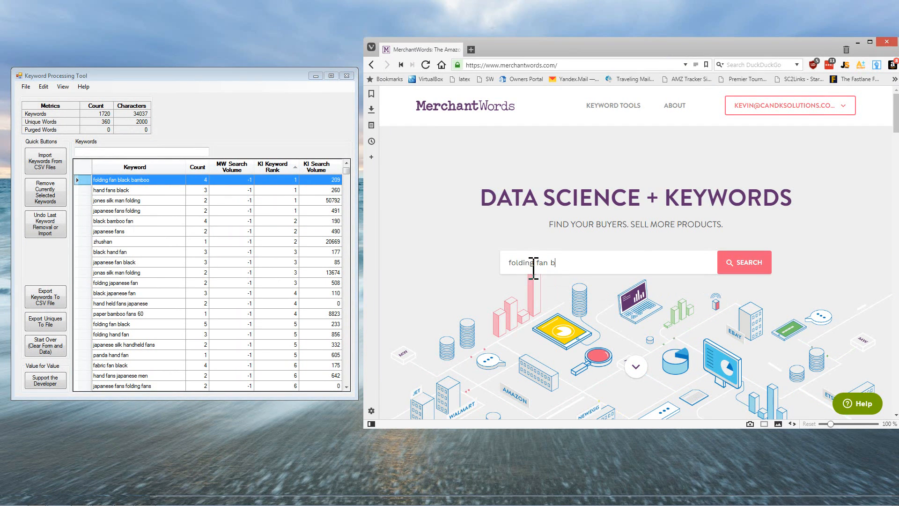
type("aack bamboo")
key("Return")
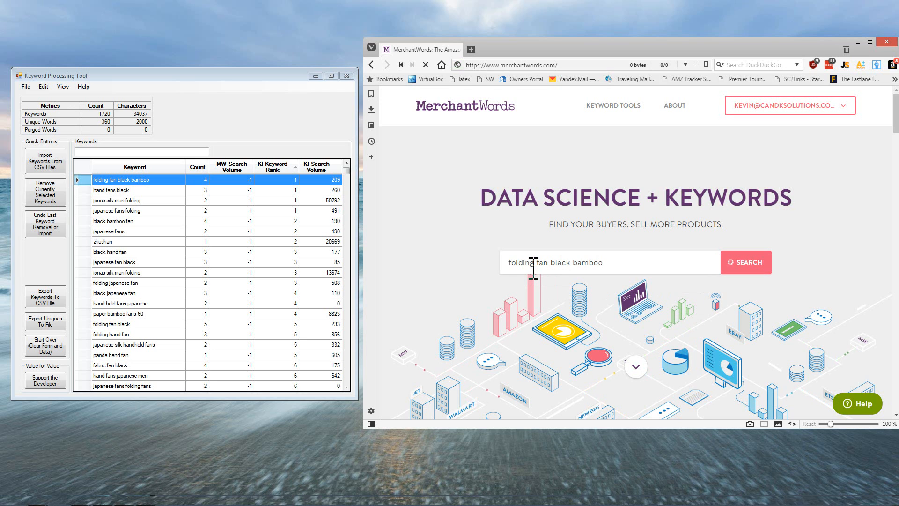
Move the browser window slightly higher and search MerchantWords for "hand fans black".
left_click_drag(584, 48, 580, 29)
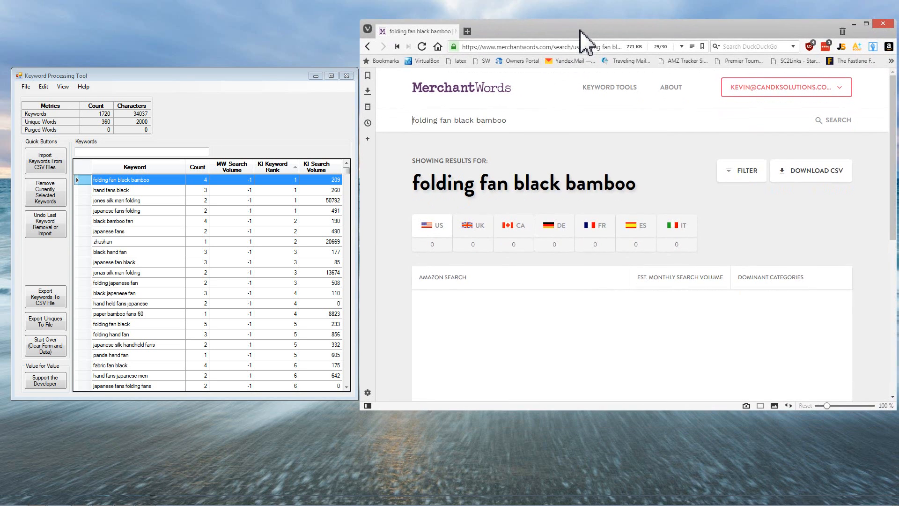
scroll(490, 139, "down", 1)
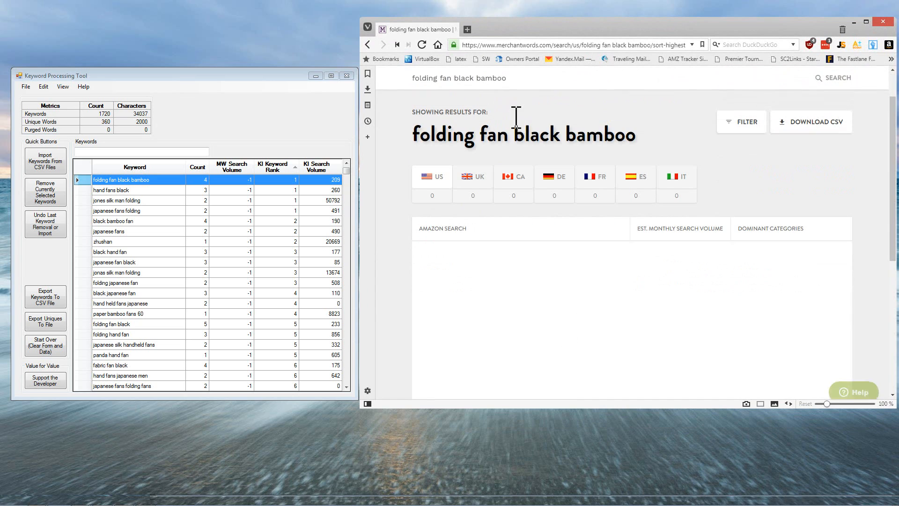
left_click_drag(520, 78, 387, 87)
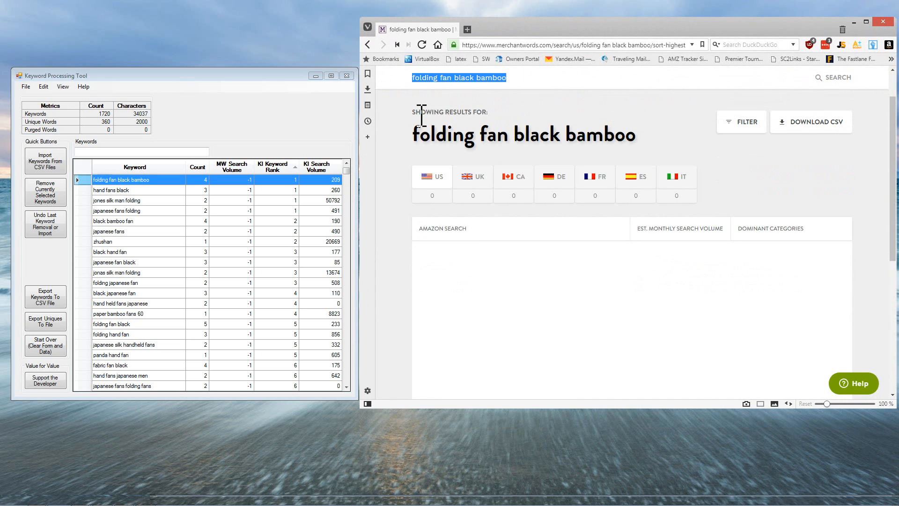
type("hand fans blac")
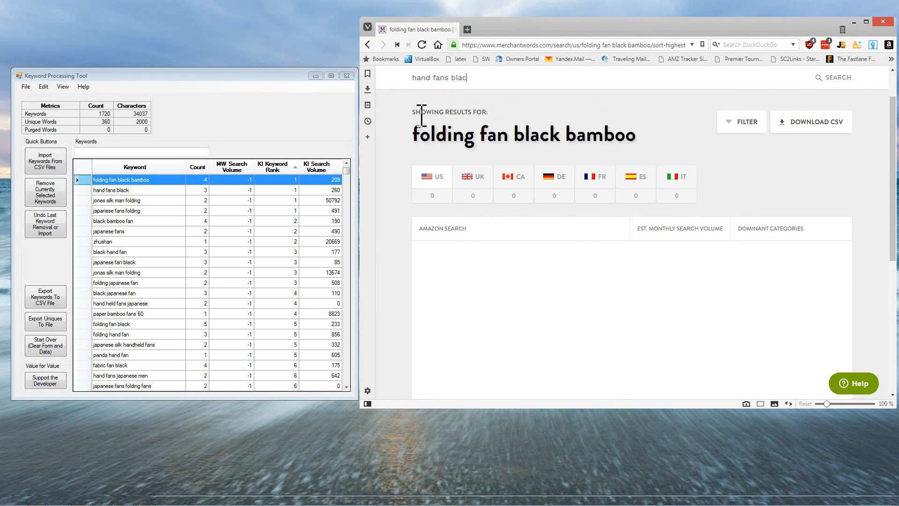
type("k")
key("Return")
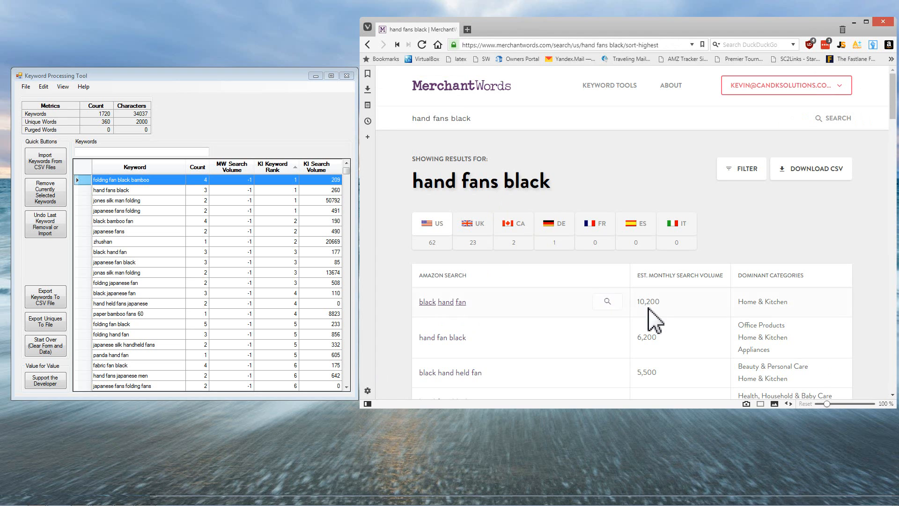
Download the MerchantWords results for "hand fans black" as a CSV file.
left_click(814, 176)
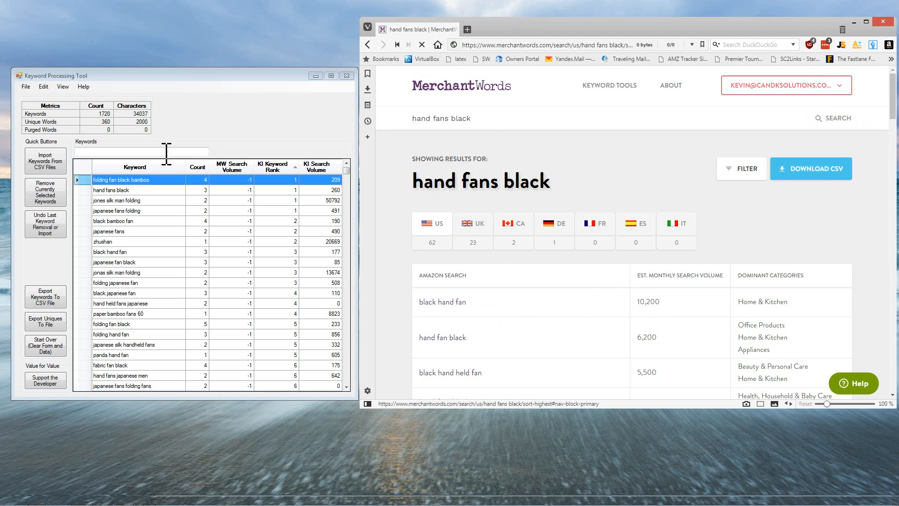
Search MerchantWords for the listed keyword "japanese fans folding" and download its results as a CSV file.
left_click(139, 211)
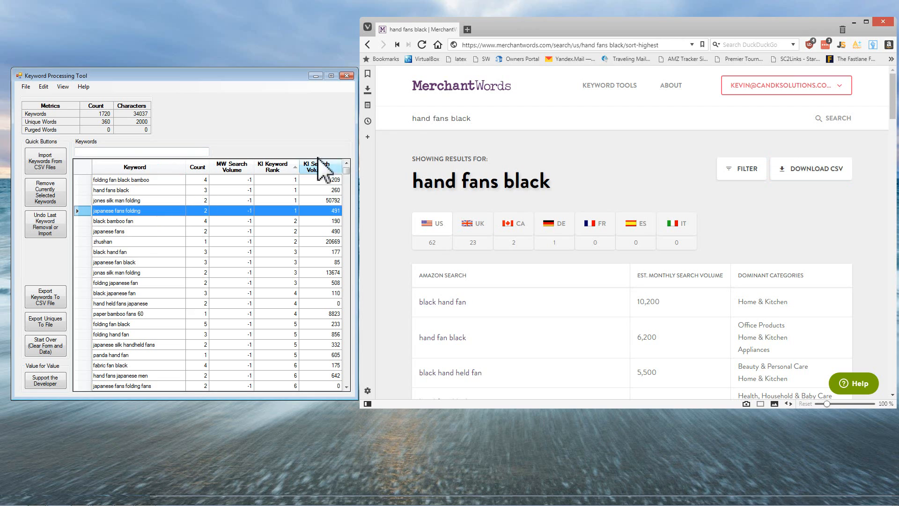
triple_click(435, 118)
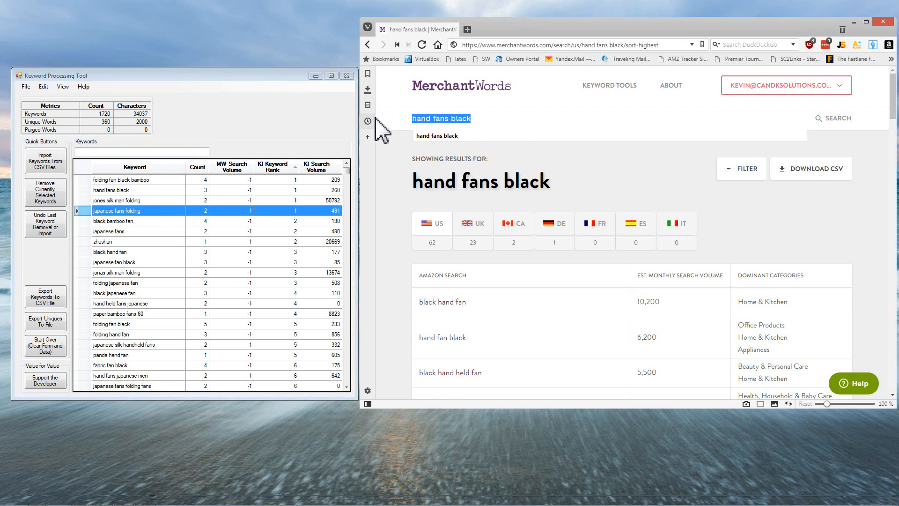
type("japanese c")
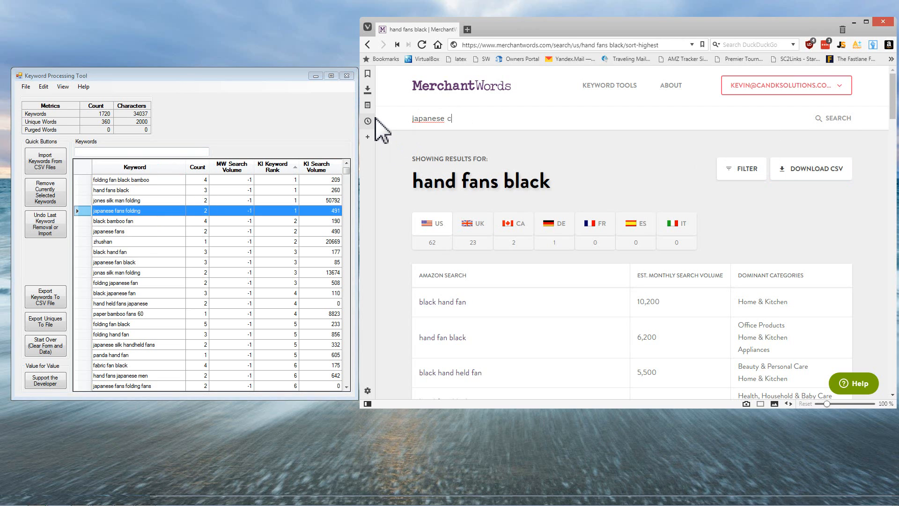
type("fans folding")
key("Return")
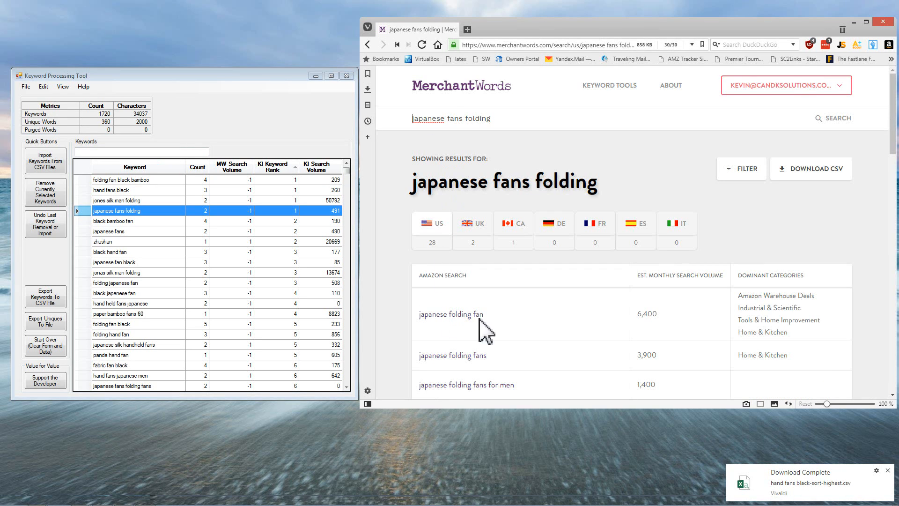
left_click(807, 173)
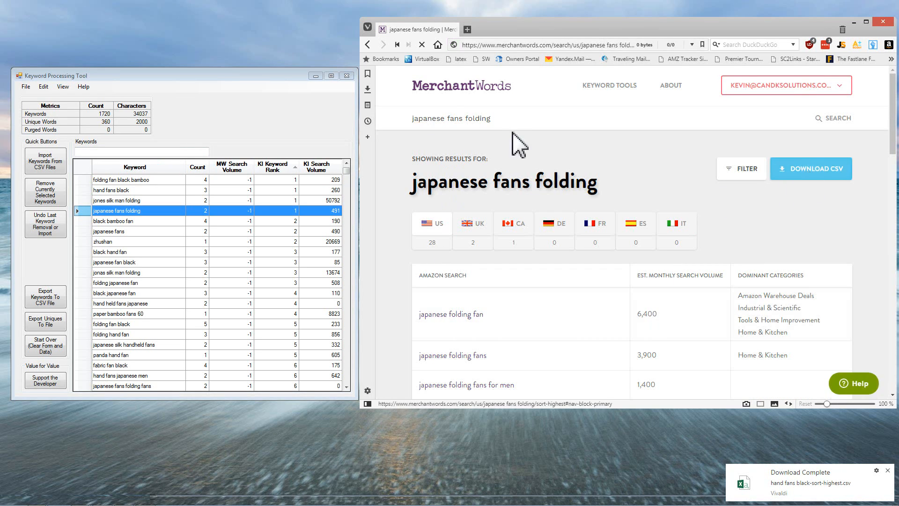
Shorten the MerchantWords search to "japanese fans" and download its results as a CSV file.
left_click(471, 121)
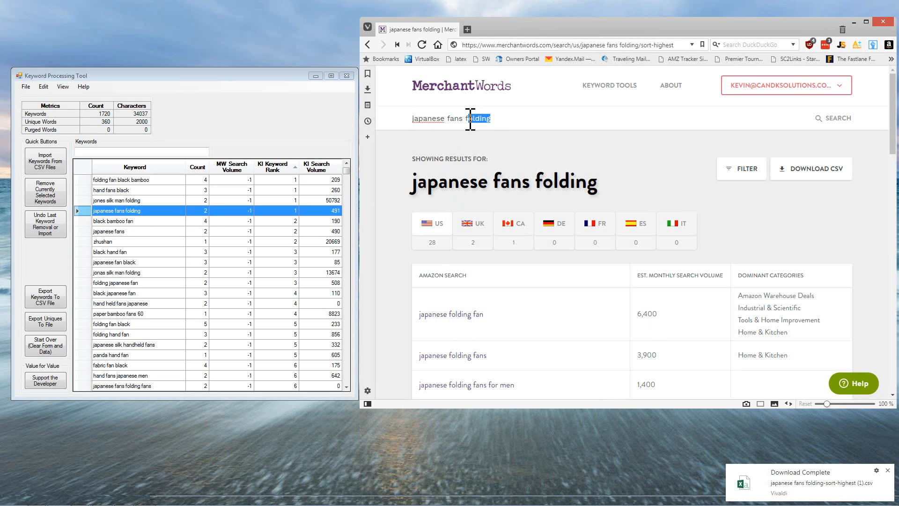
key("BackSpace")
left_click(839, 119)
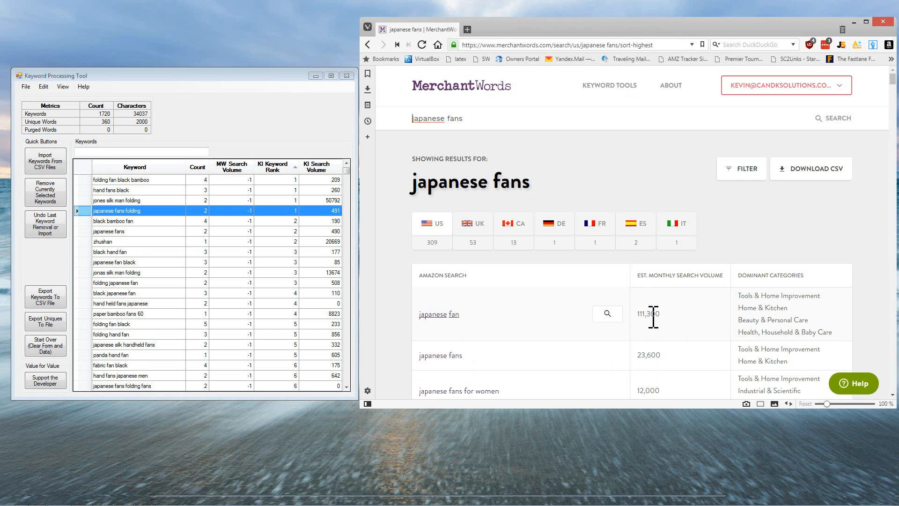
left_click(805, 170)
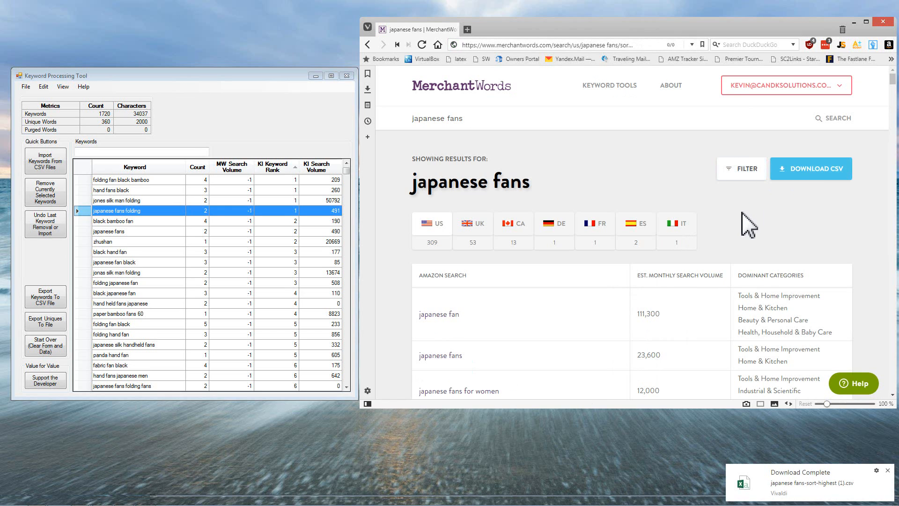
Look through the "japanese fans" results, and search MerchantWords for "chinese fans" and download those results as CSV.
scroll(602, 217, "down", 2)
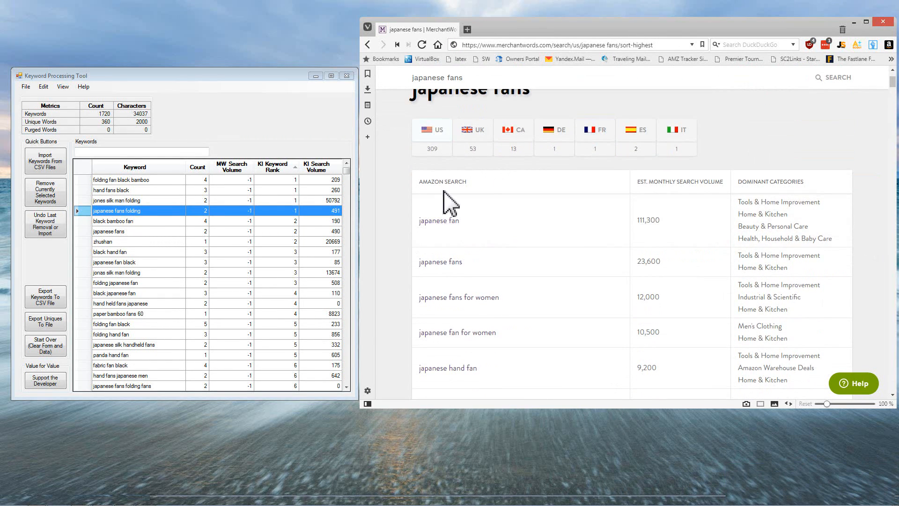
scroll(523, 224, "down", 2)
scroll(497, 211, "down", 4)
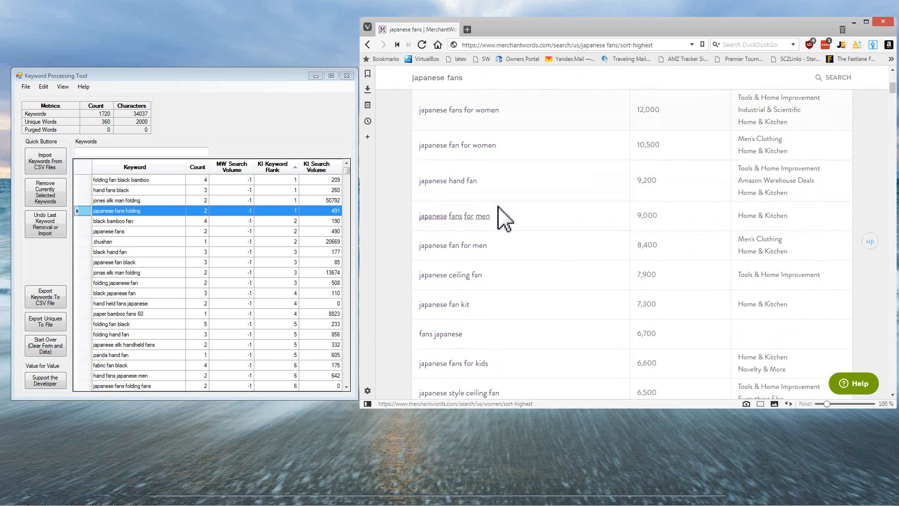
scroll(499, 211, "down", 10)
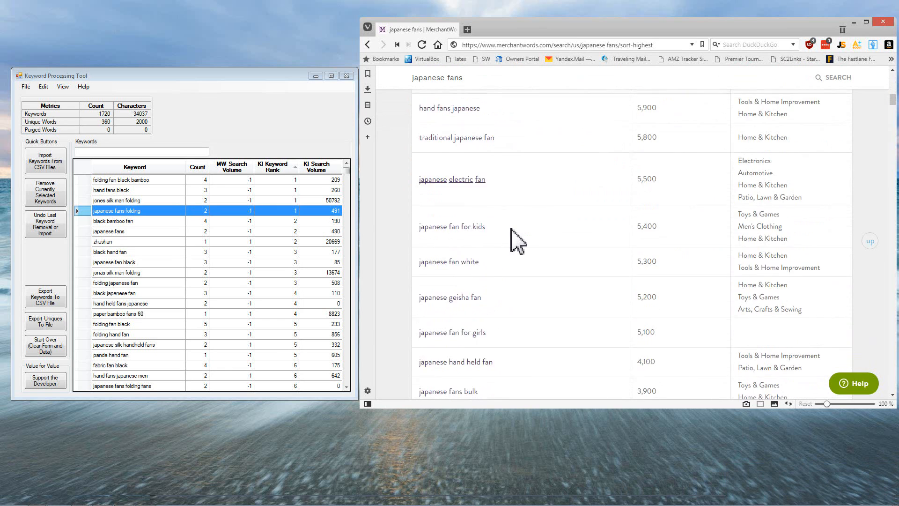
scroll(519, 233, "down", 12)
left_click_drag(892, 124, 891, 67)
left_click_drag(468, 122, 335, 121)
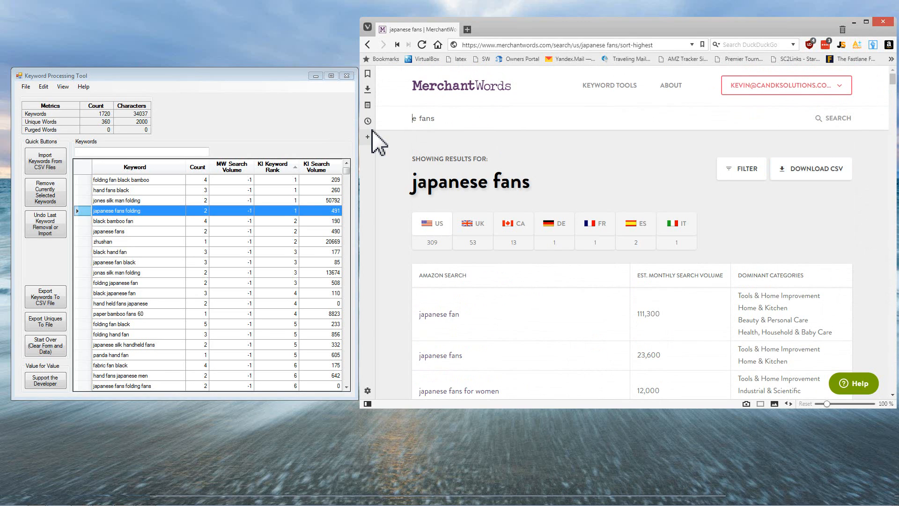
key("Return")
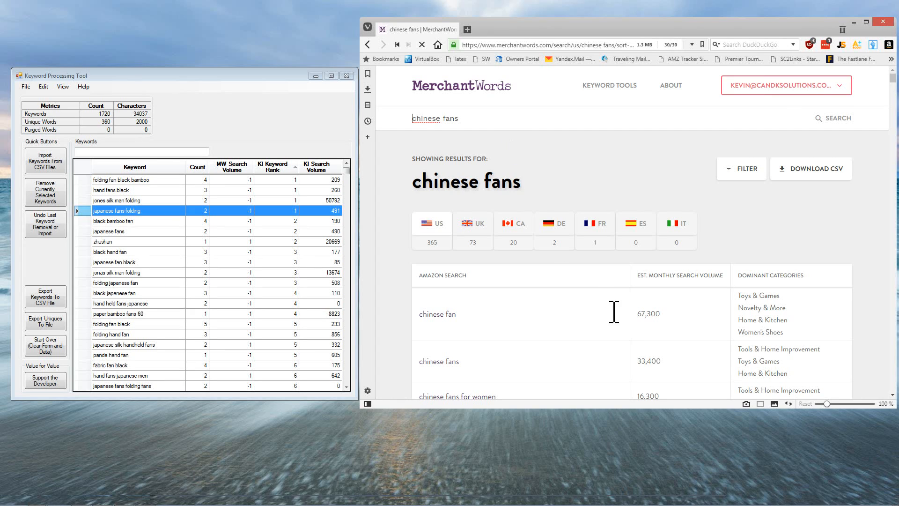
left_click(828, 173)
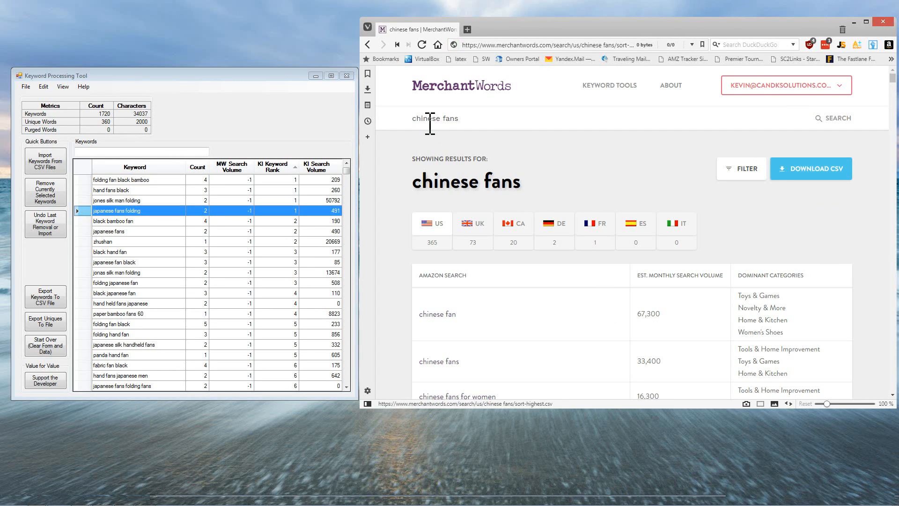
Change the MerchantWords search to "asian fans" and download its results as a CSV file.
double_click(430, 118)
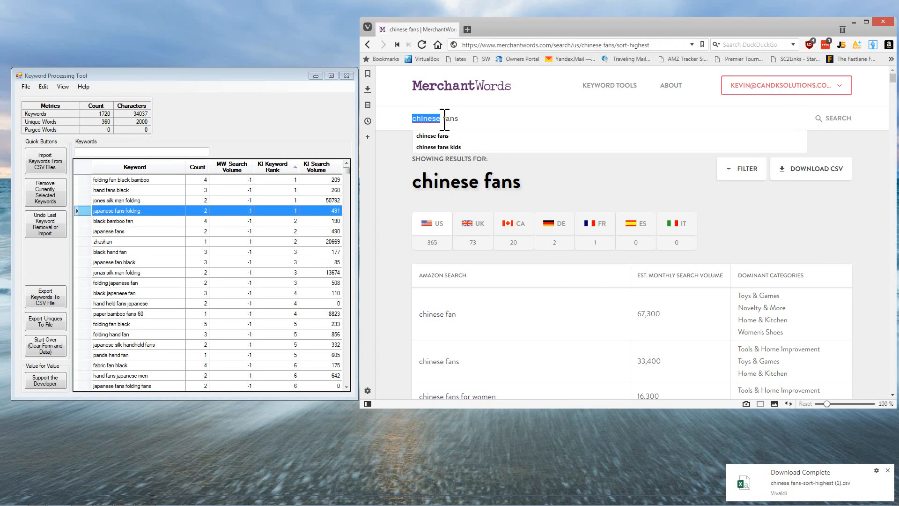
type("asian")
key("Return")
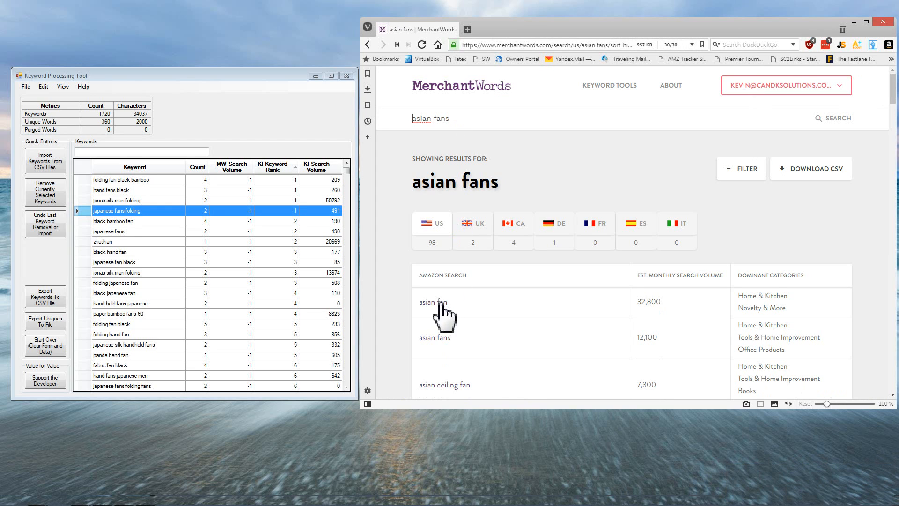
left_click(814, 173)
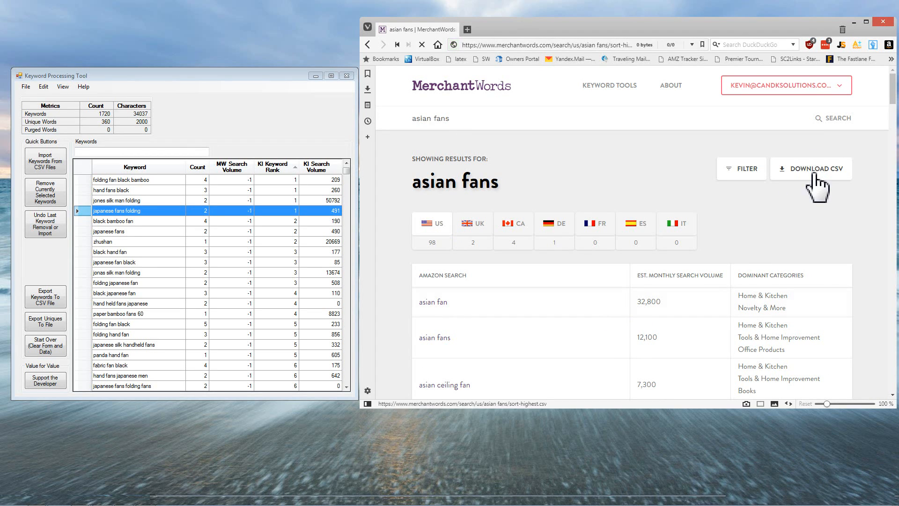
Go through the rank 2 keywords in the Keyword Processing Tool and search MerchantWords for "zhushan".
left_click(140, 221)
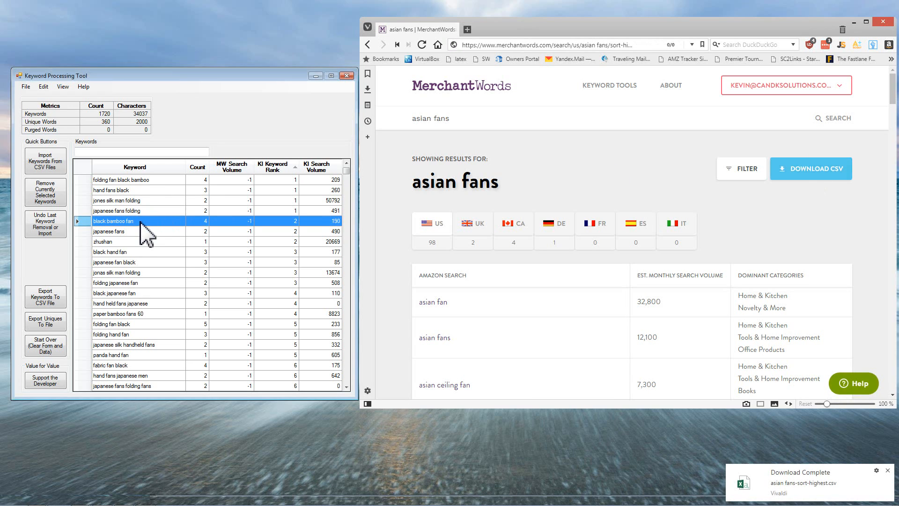
left_click(136, 232)
left_click(135, 241)
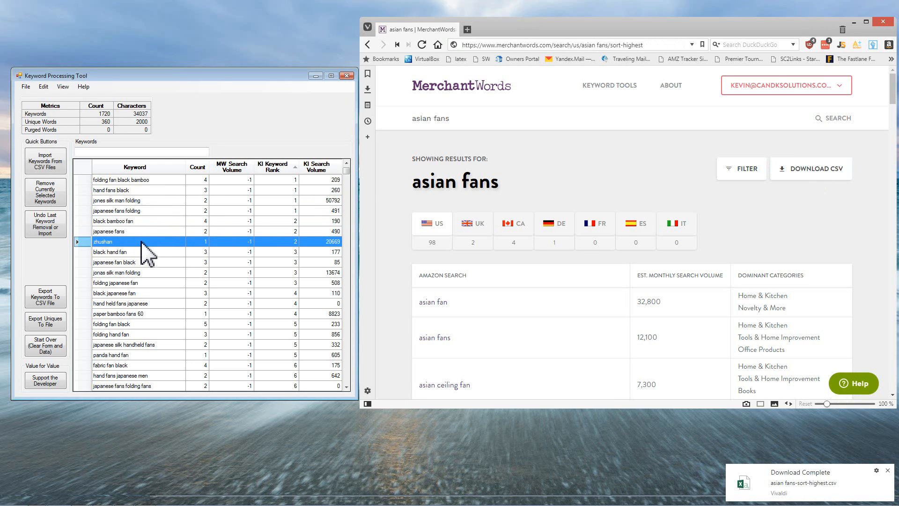
left_click(418, 135)
left_click(489, 121)
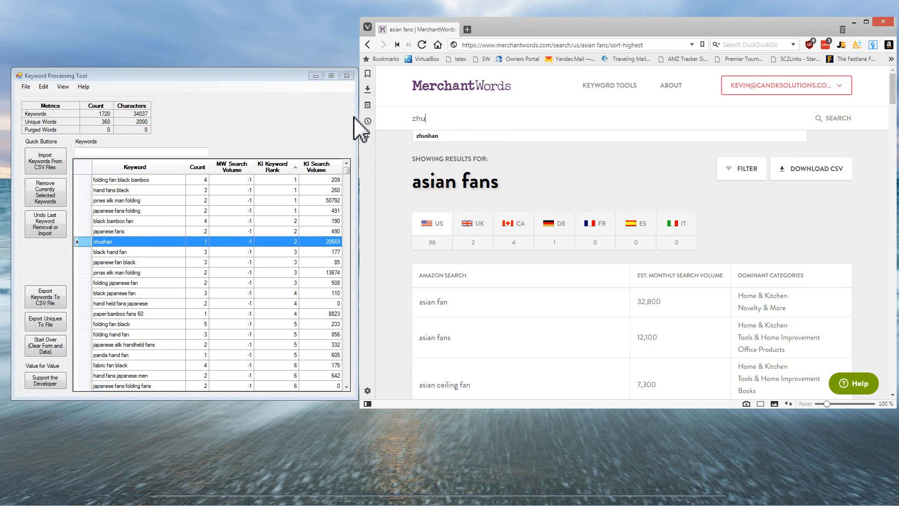
key("Return")
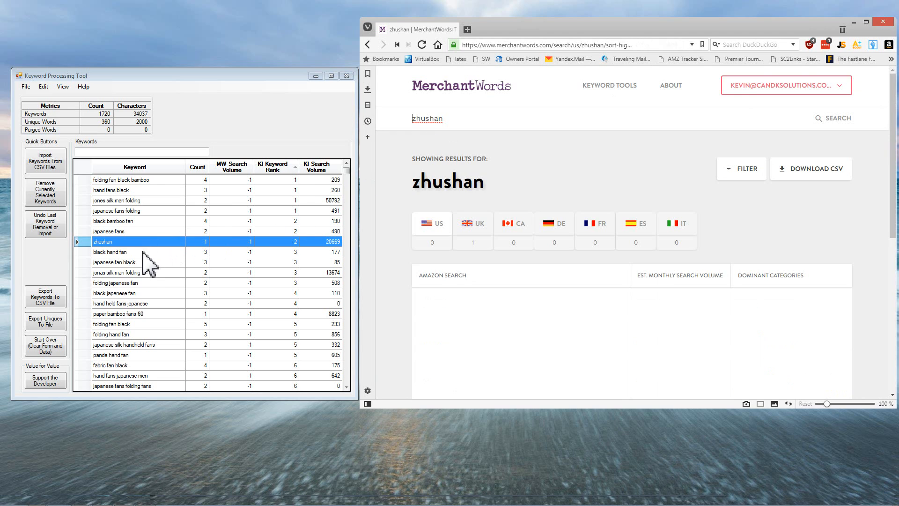
Examine the keywords ranked 3 to 6 in the Keyword Processing Tool and select "panda hand fan".
left_click(144, 283)
scroll(156, 286, "down", 1)
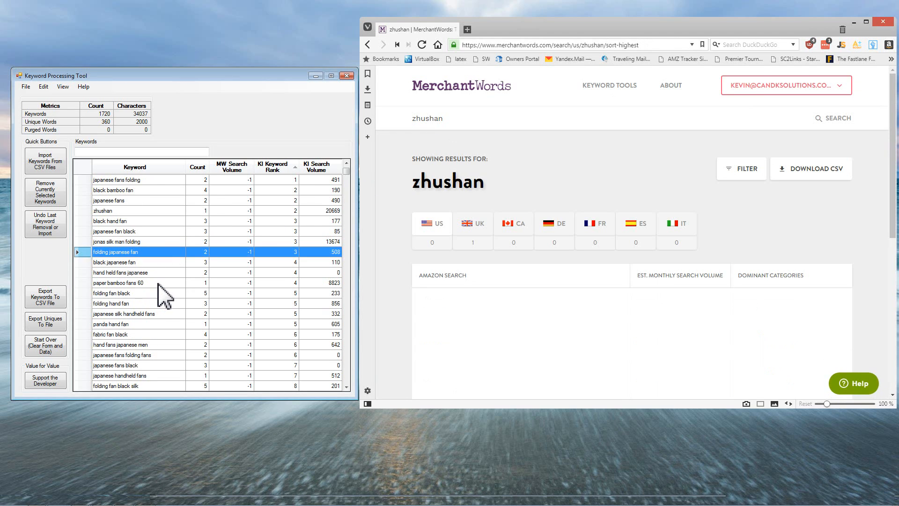
scroll(158, 284, "down", 2)
scroll(164, 240, "up", 1)
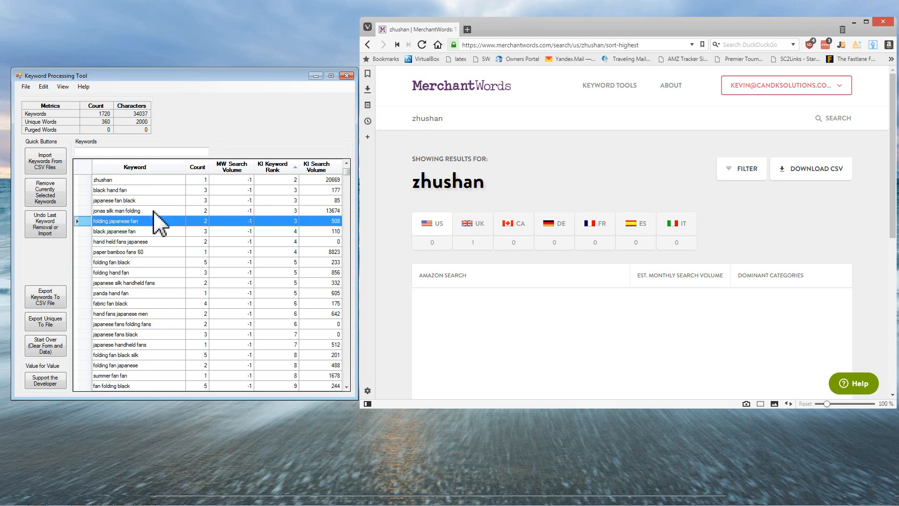
left_click(135, 231)
left_click(142, 263)
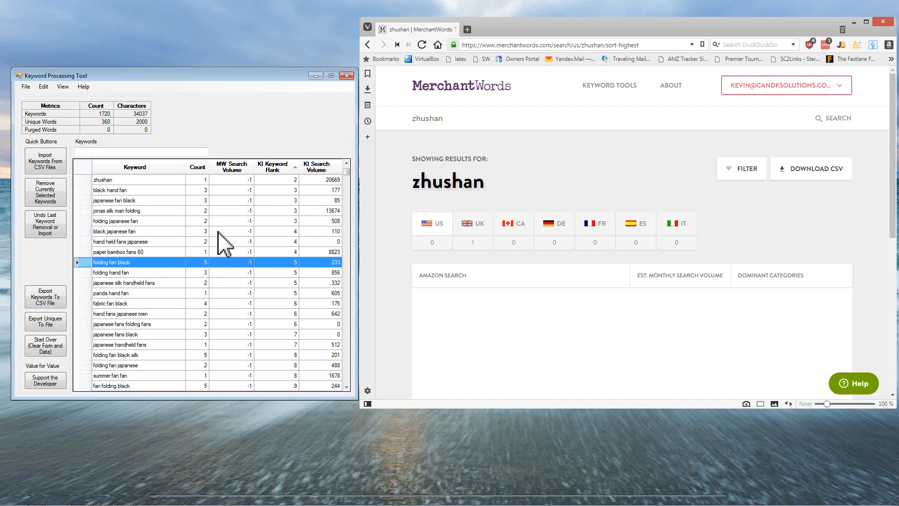
left_click(148, 272)
left_click(150, 293)
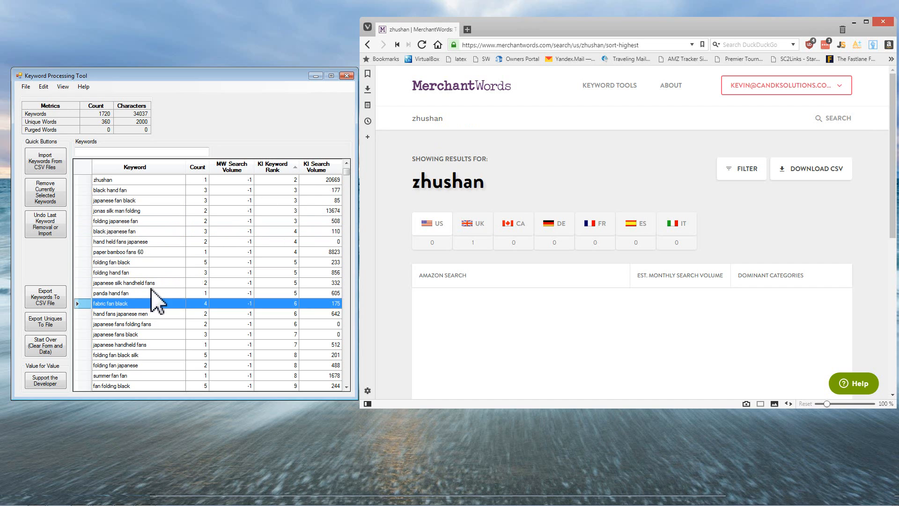
Search MerchantWords for "panda hand fan" and download its results as a CSV file.
left_click(441, 117)
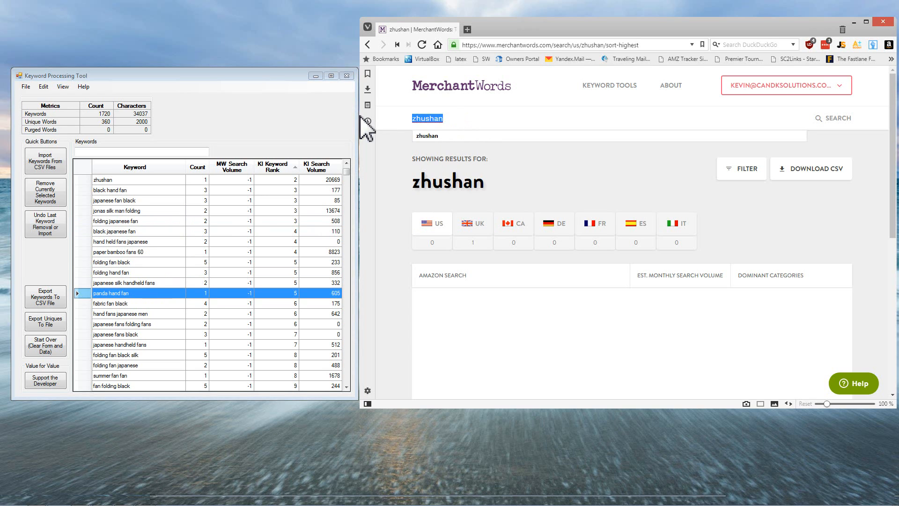
type("panda hand fa")
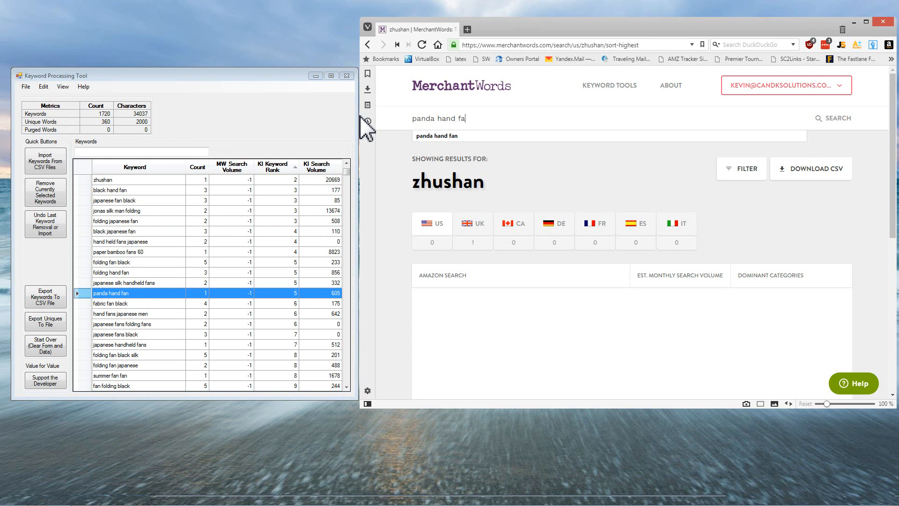
type("n")
key("Return")
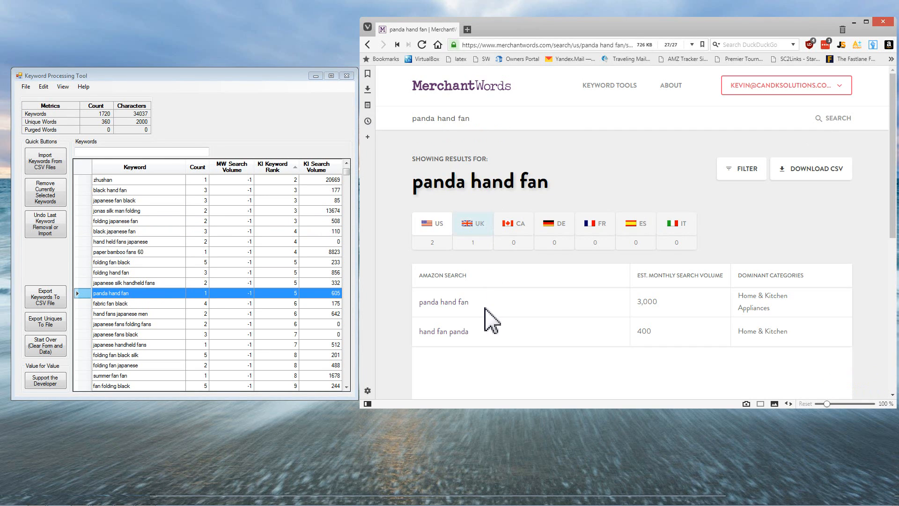
left_click(806, 174)
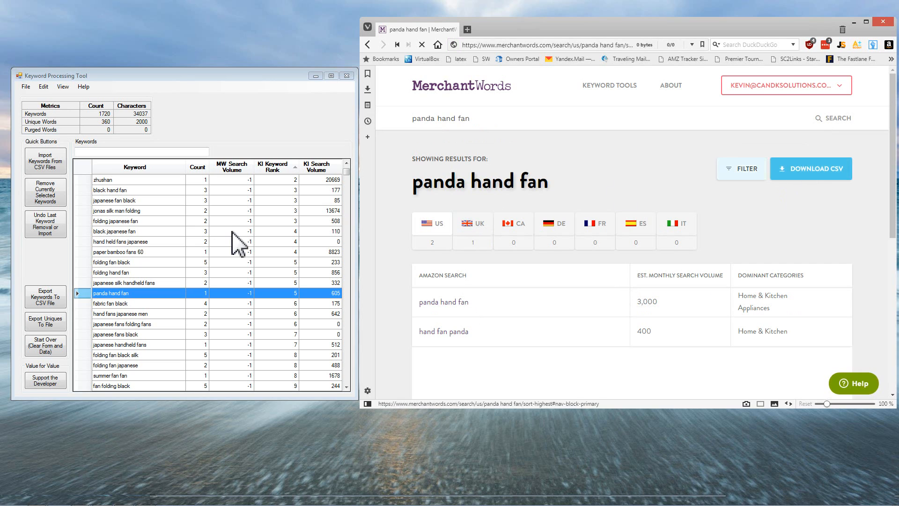
Shorten the MerchantWords search to "panda fan" and download its results as a CSV file.
double_click(449, 122)
key("BackSpace")
key("Return")
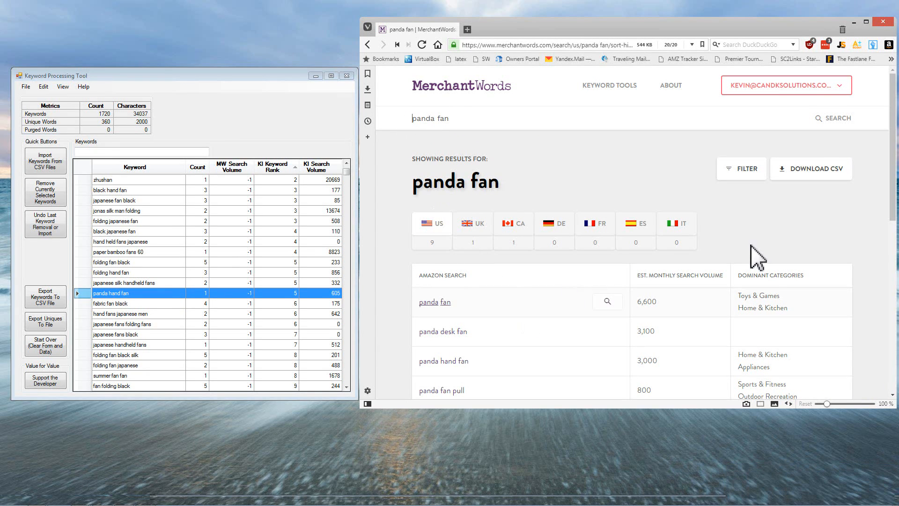
left_click(829, 181)
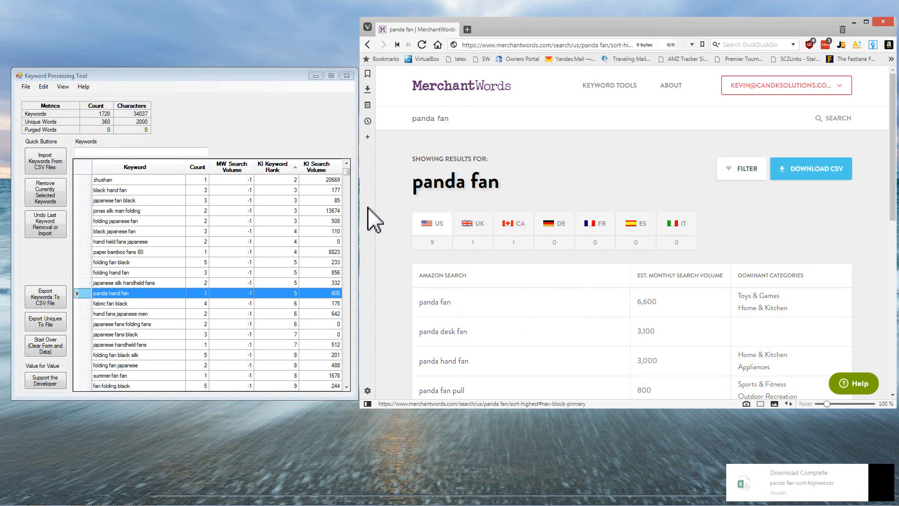
Find the rank 11 keyword "fan silk" in the Keyword Processing Tool, search MerchantWords for it and download the results as a CSV file.
left_click(146, 303)
scroll(157, 297, "down", 6)
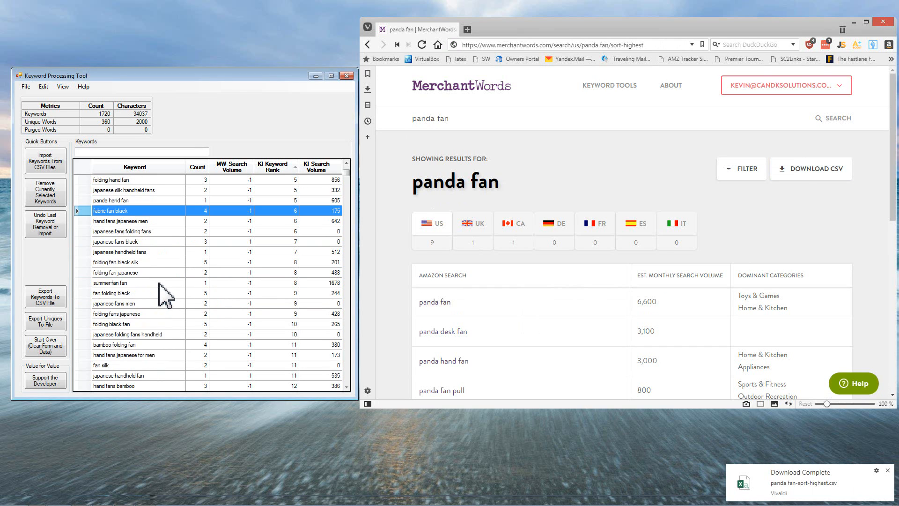
left_click(146, 234)
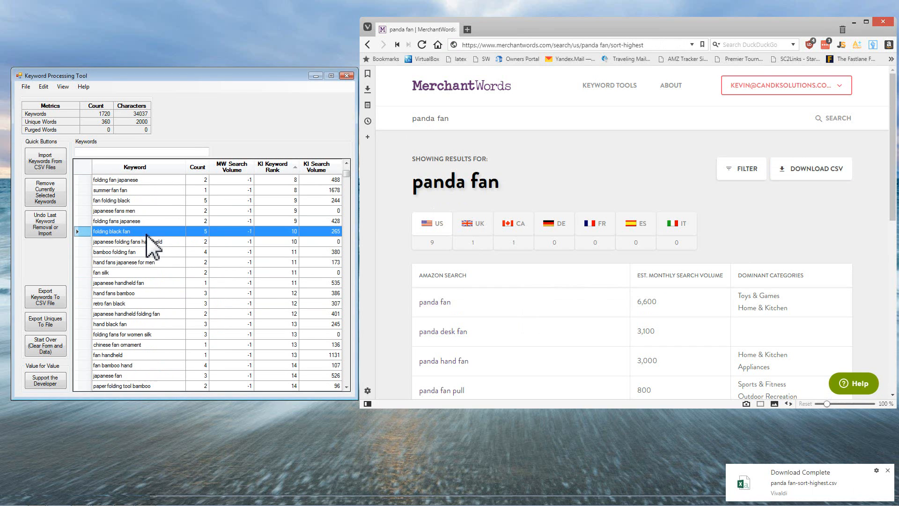
left_click(142, 271)
left_click(459, 118)
key("ctrl+a")
type("f")
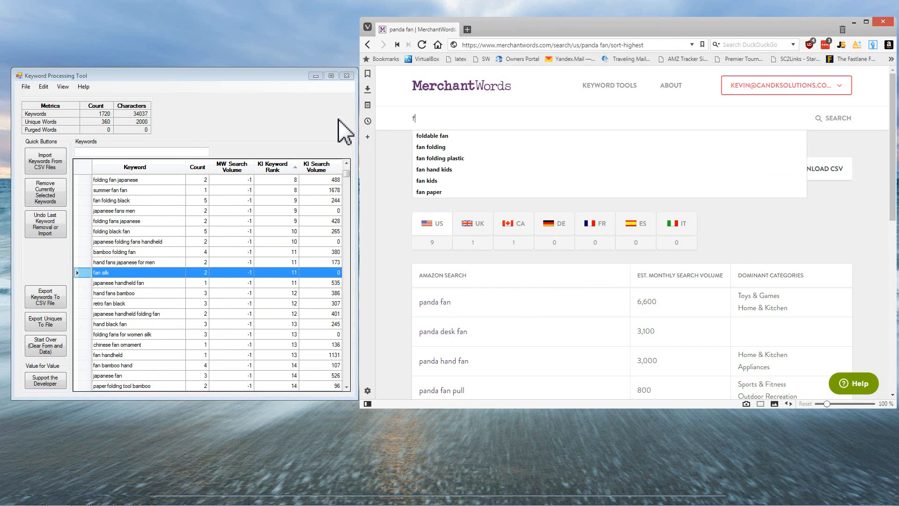
type("an silk")
key("Return")
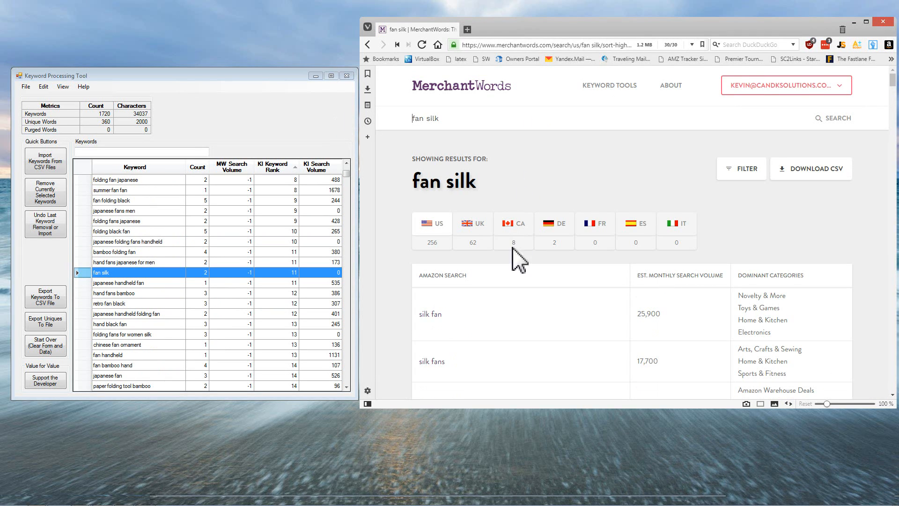
left_click(809, 171)
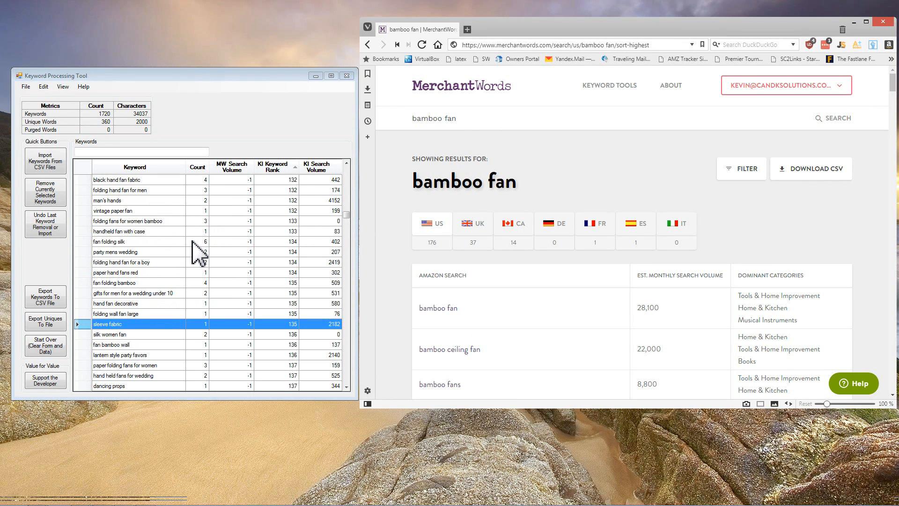
Find the rank 144 keyword "fans silk" in the Keyword Processing Tool, search MerchantWords for it and download the results as a CSV file.
left_click(170, 270)
scroll(350, 216, "down", 10)
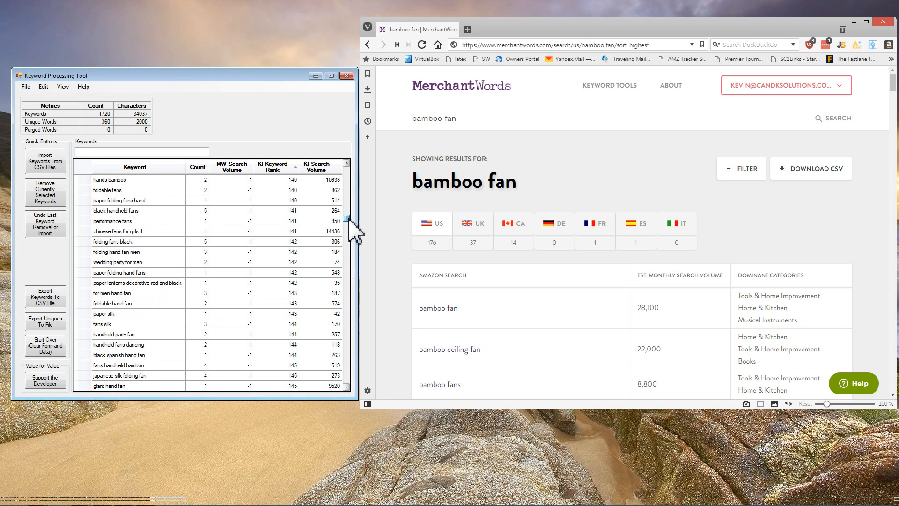
left_click(145, 313)
left_click(144, 325)
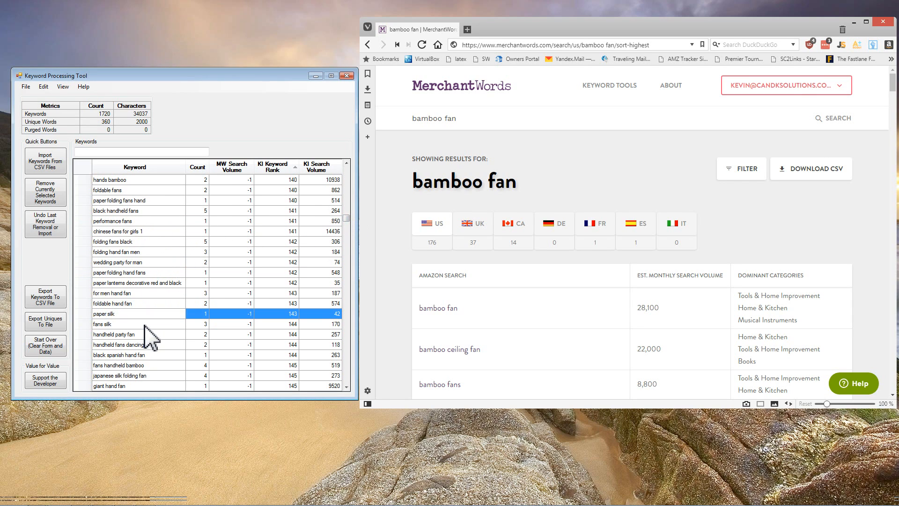
left_click(473, 116)
key("ctrl+a")
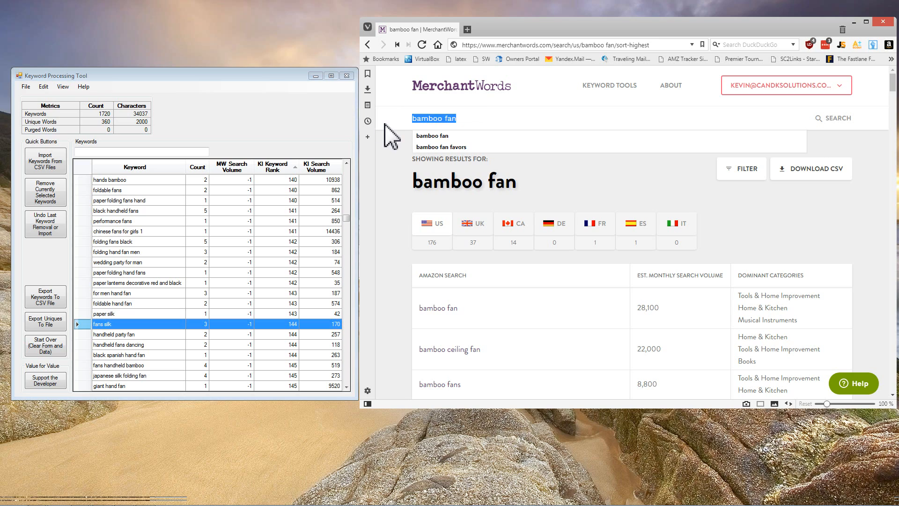
type("fans silk")
key("Return")
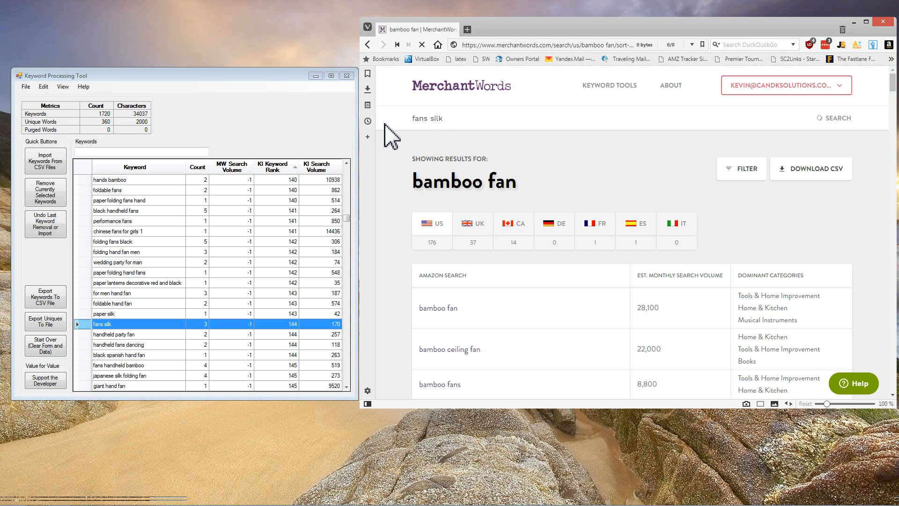
left_click(467, 230)
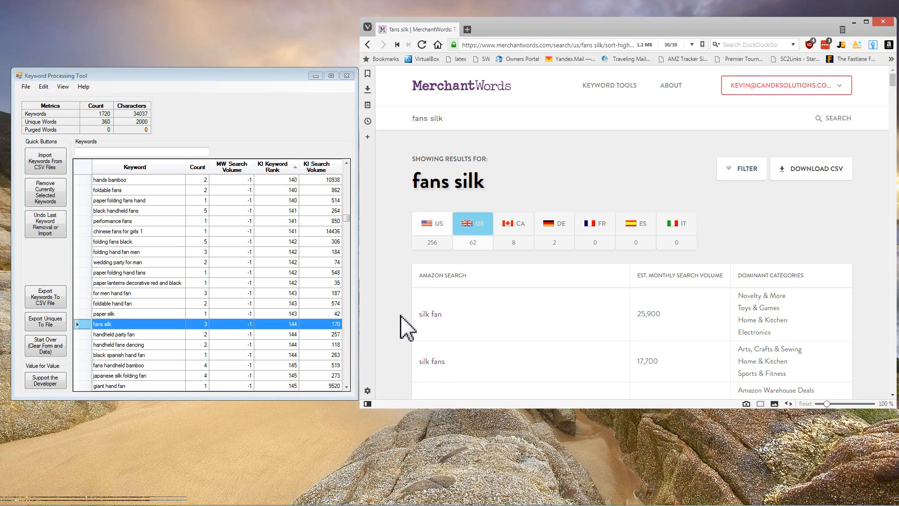
left_click(840, 180)
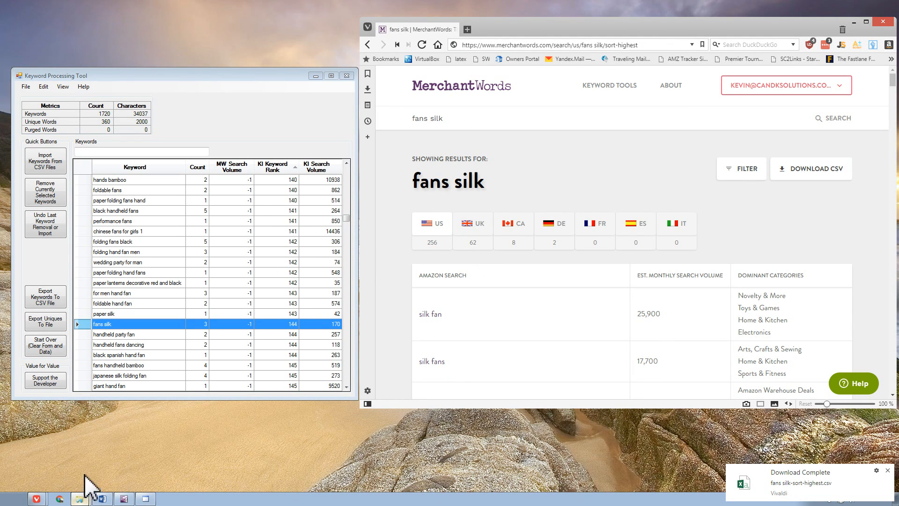
Switch to Windows Explorer, open the Downloads folder and select all the MerchantWords CSV files.
key("super+e")
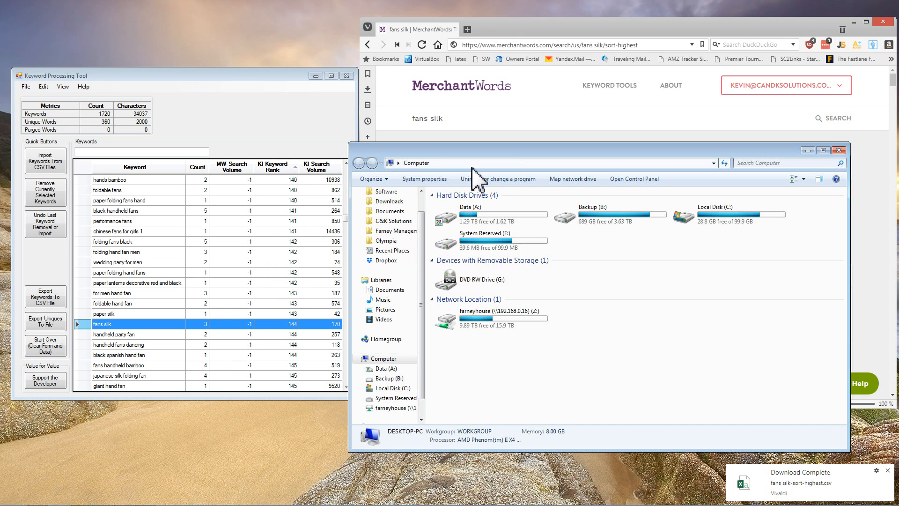
left_click(389, 225)
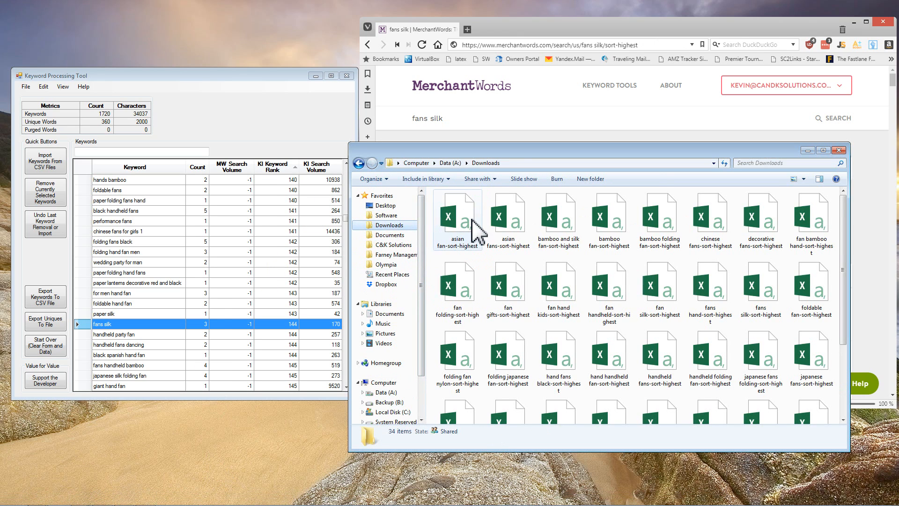
left_click(619, 286)
key("ctrl+a")
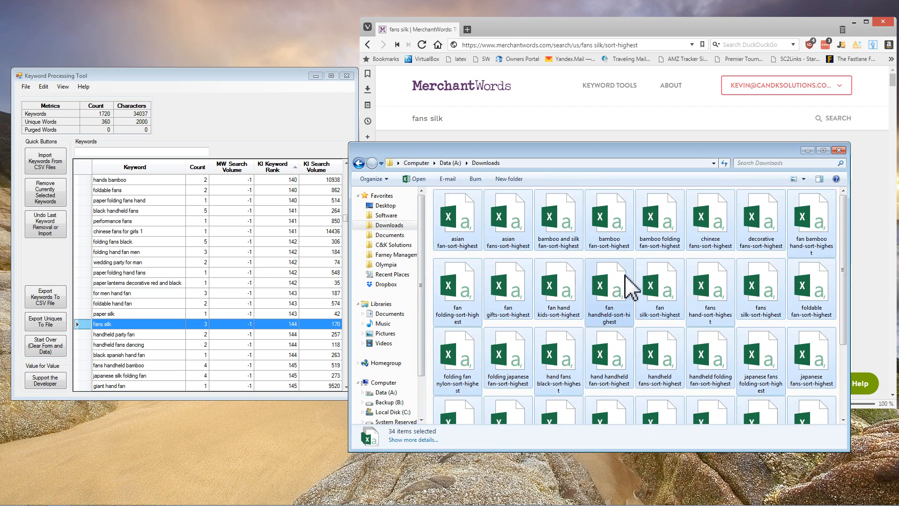
scroll(632, 287, "down", 3)
scroll(592, 297, "up", 3)
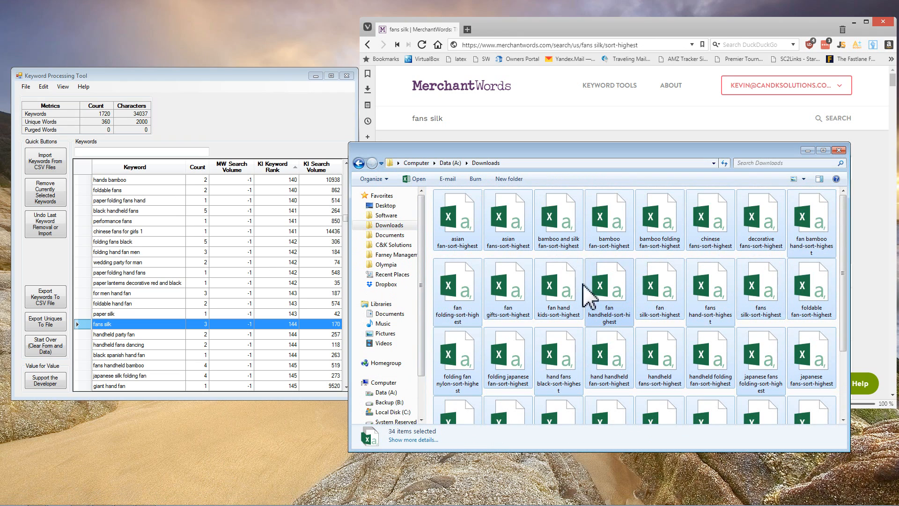
Paste the CSV files into the MW Results folder inside temp Product in the Documents library and minimize the Explorer window.
left_click(389, 314)
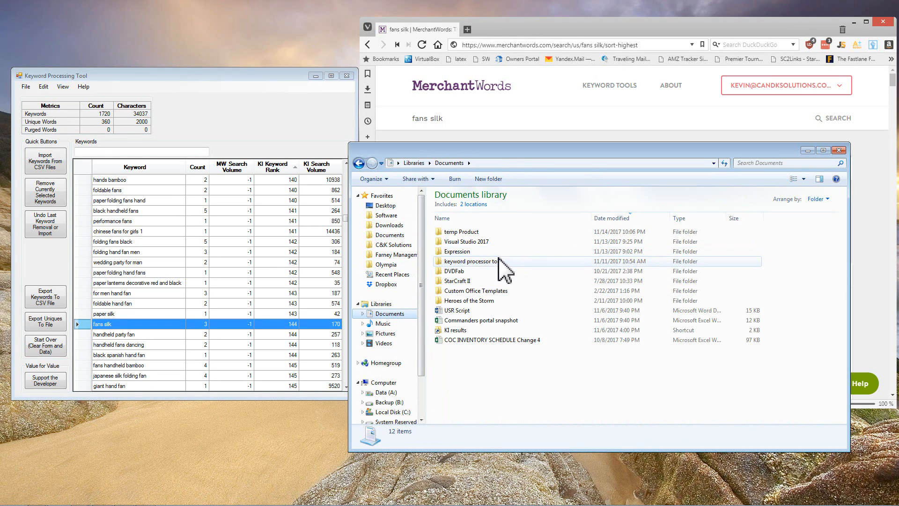
double_click(491, 231)
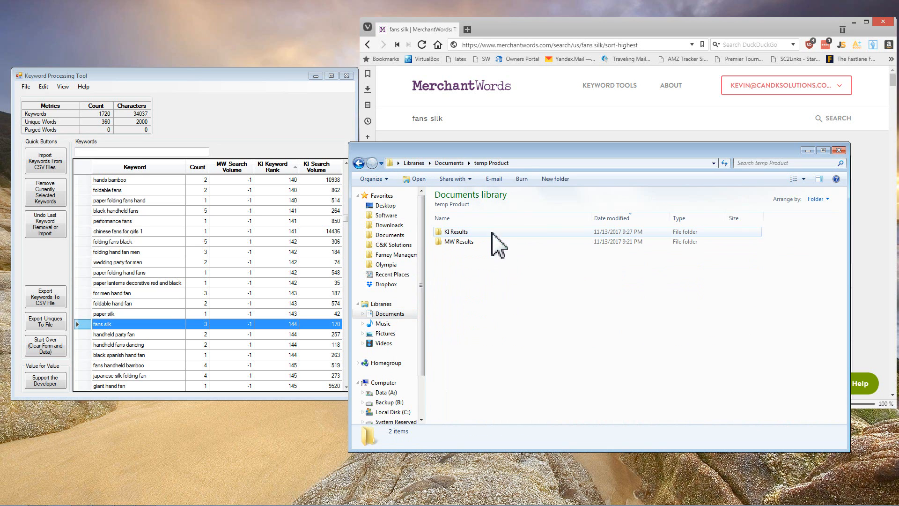
double_click(480, 242)
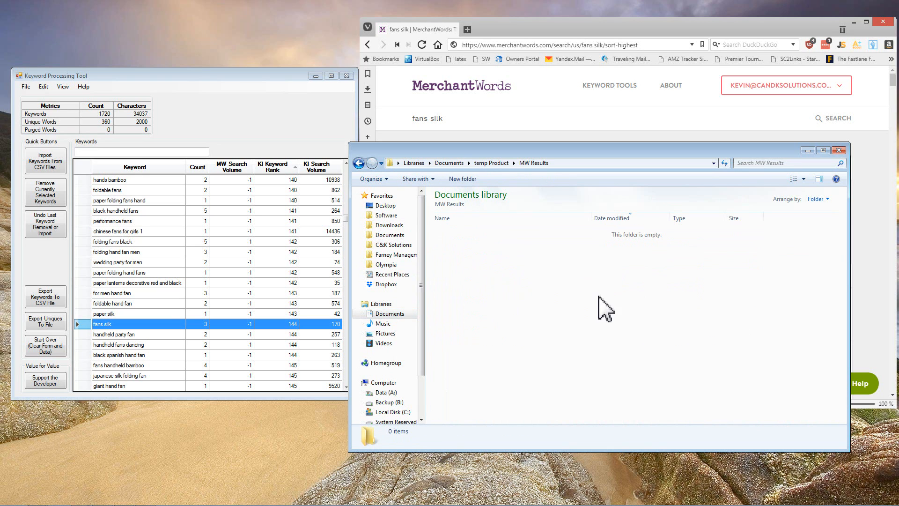
key("ctrl+v")
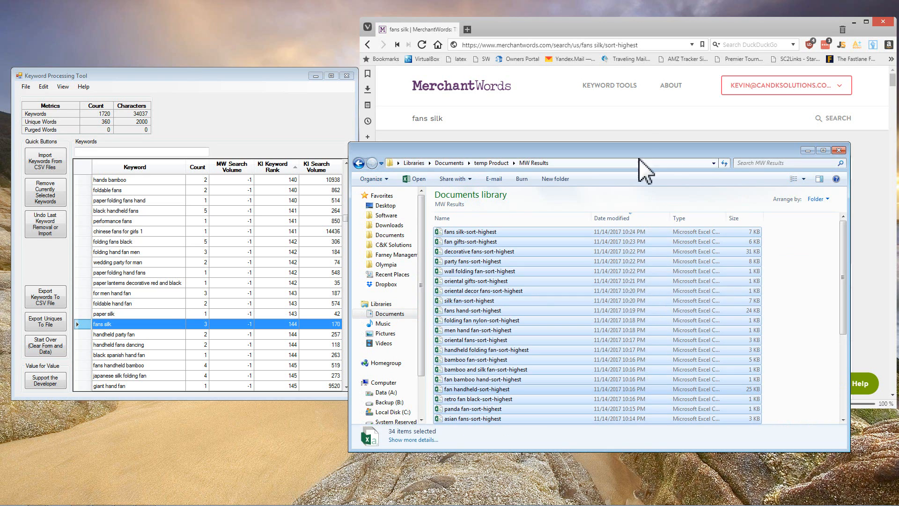
left_click(809, 272)
left_click(808, 150)
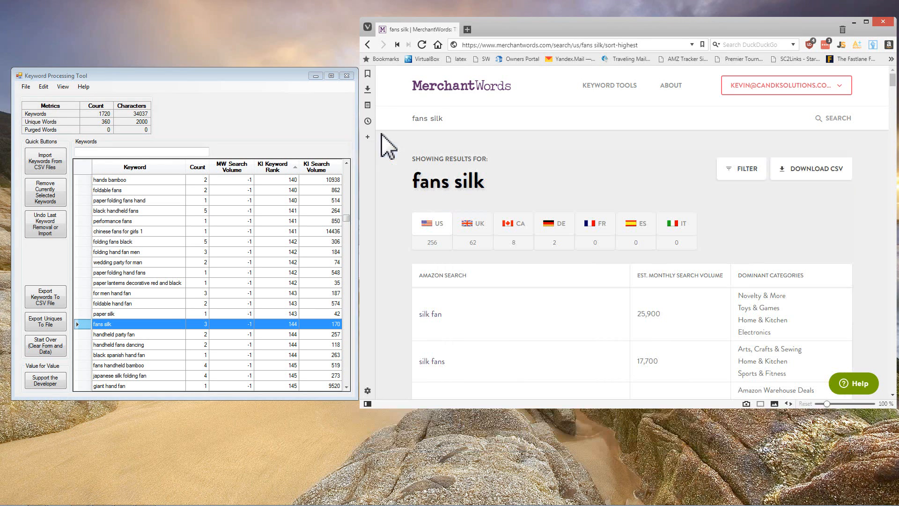
Import all the CSV files from the temp Product subfolder MW Results into the Keyword Processing Tool.
left_click(58, 159)
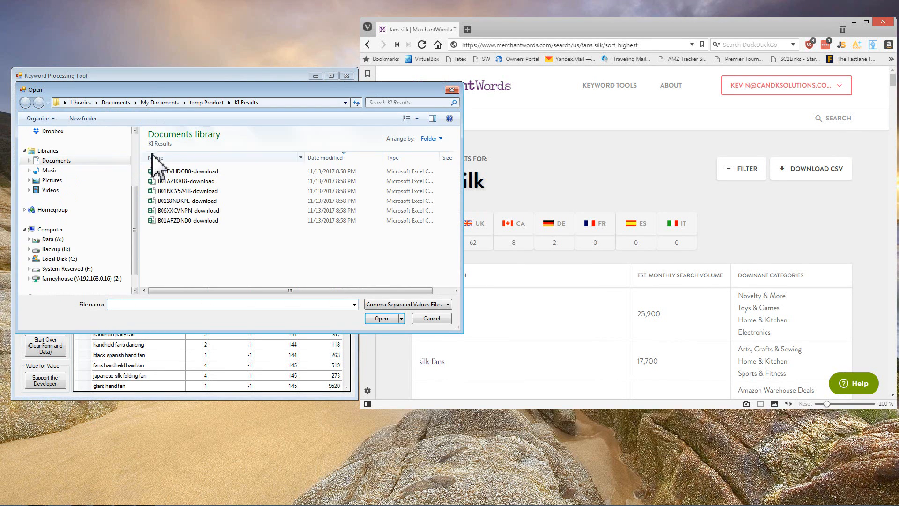
left_click(208, 102)
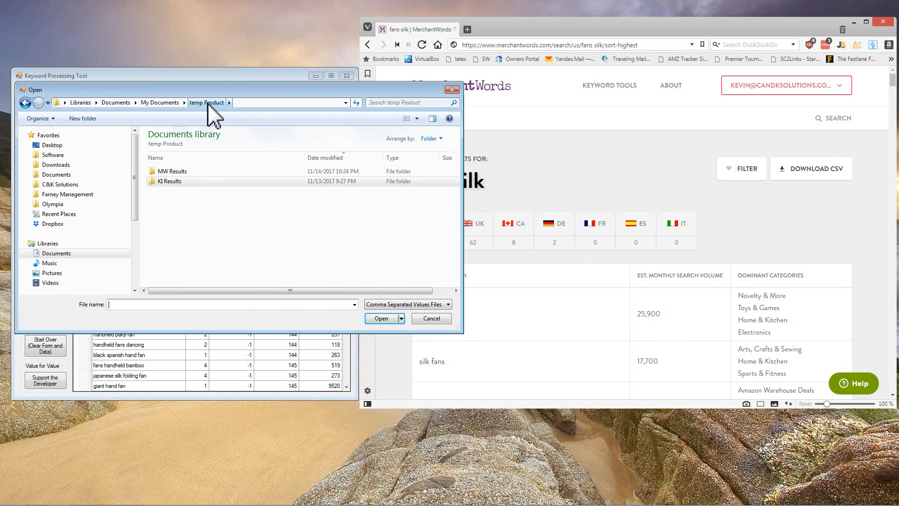
double_click(171, 172)
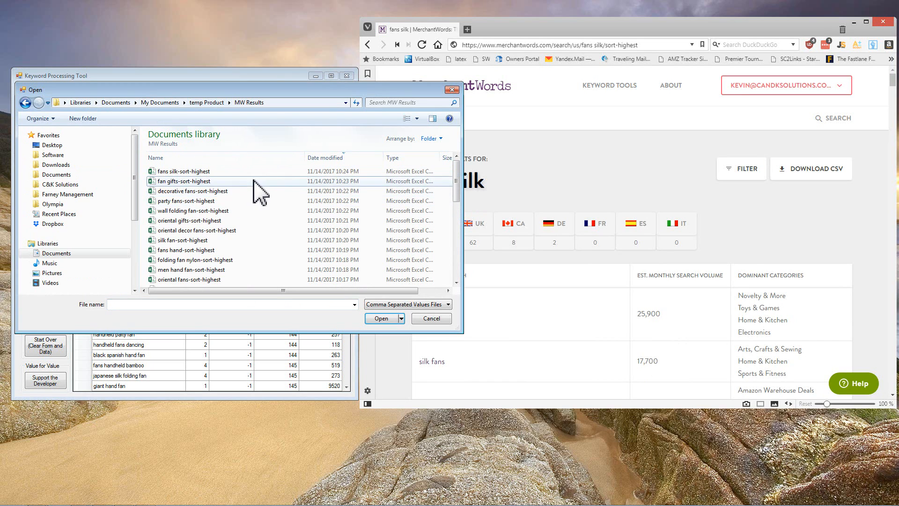
left_click(257, 195)
scroll(259, 204, "down", 4)
scroll(260, 215, "down", 2)
left_click(262, 222)
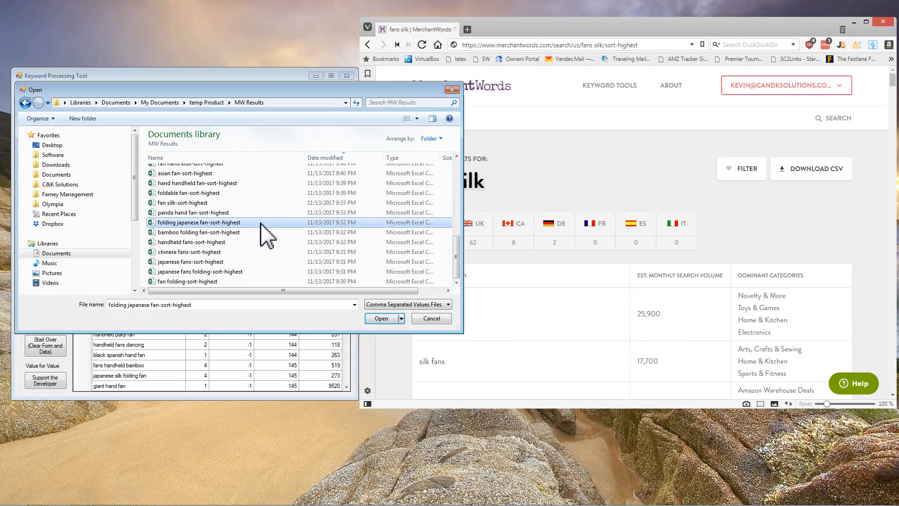
key("ctrl+a")
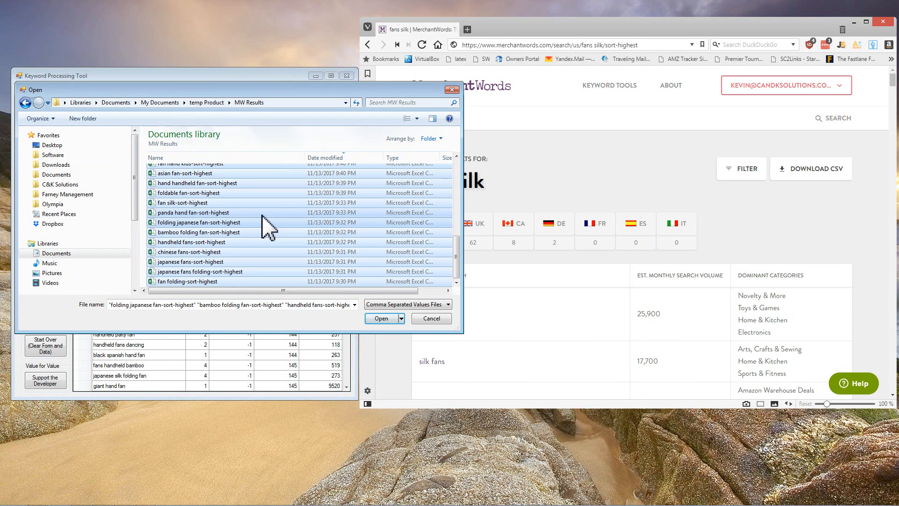
left_click(390, 319)
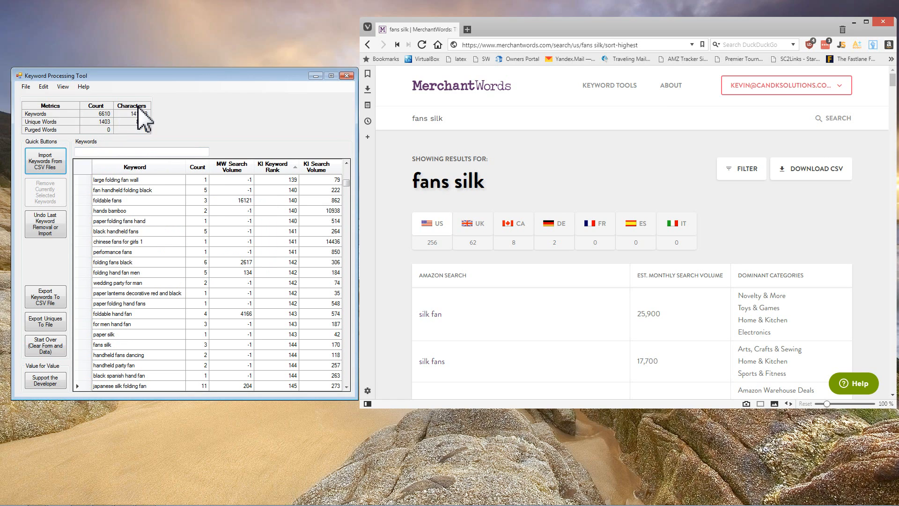
Examine the MW search volumes, KI ranks and KI search volumes of the keywords ranked about 136 to 155.
left_click(233, 204)
scroll(217, 211, "down", 5)
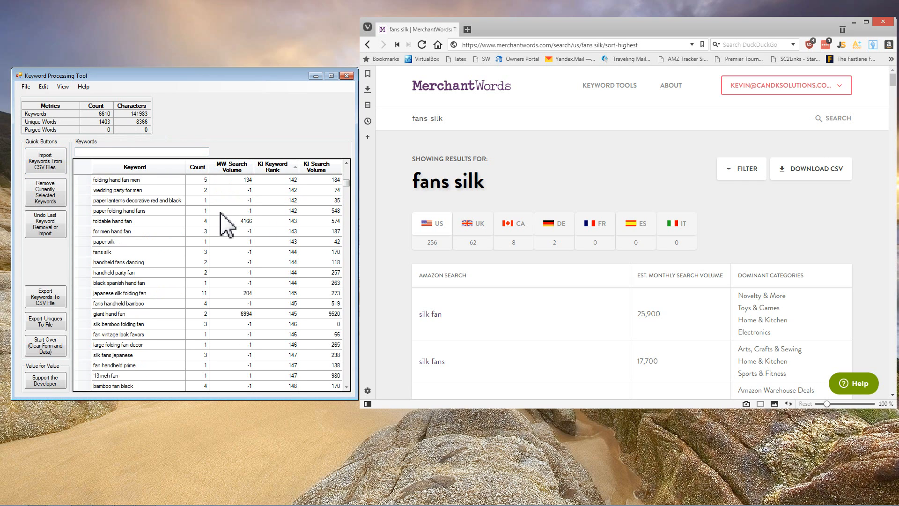
scroll(218, 211, "up", 8)
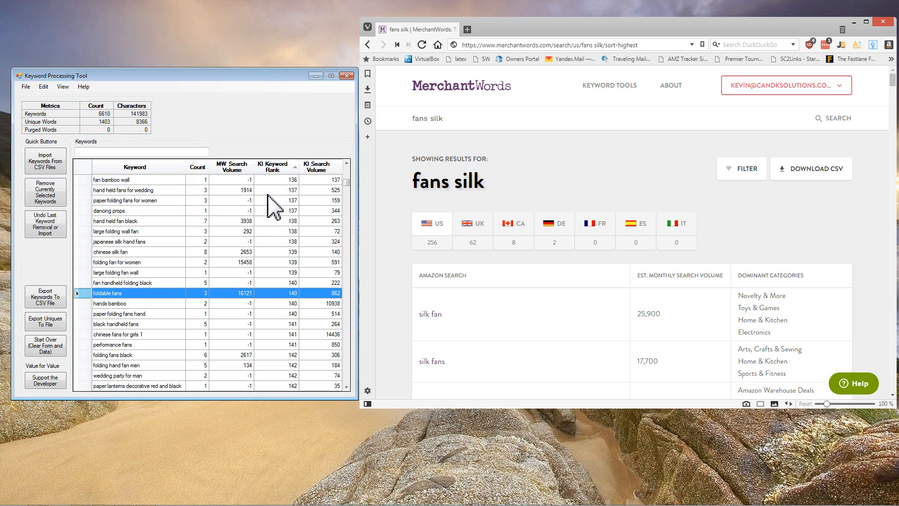
left_click(286, 190)
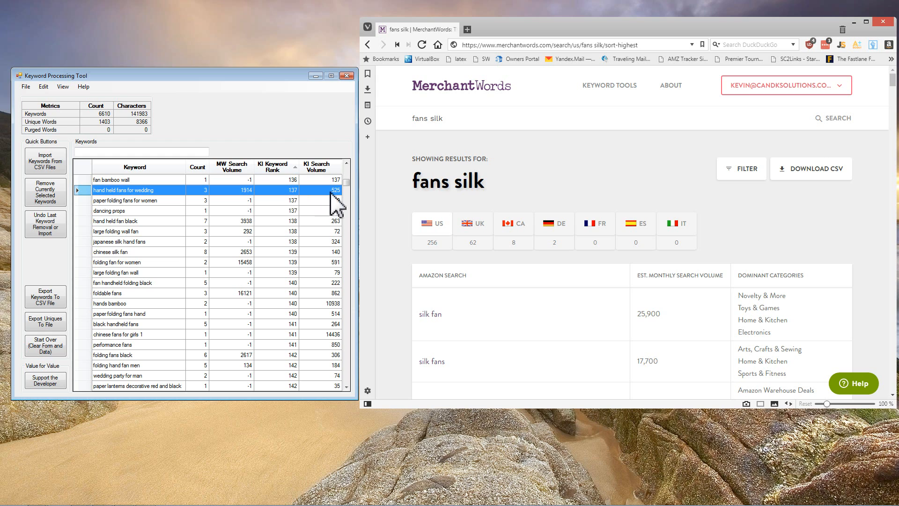
left_click(237, 231)
scroll(238, 243, "down", 5)
scroll(239, 246, "down", 10)
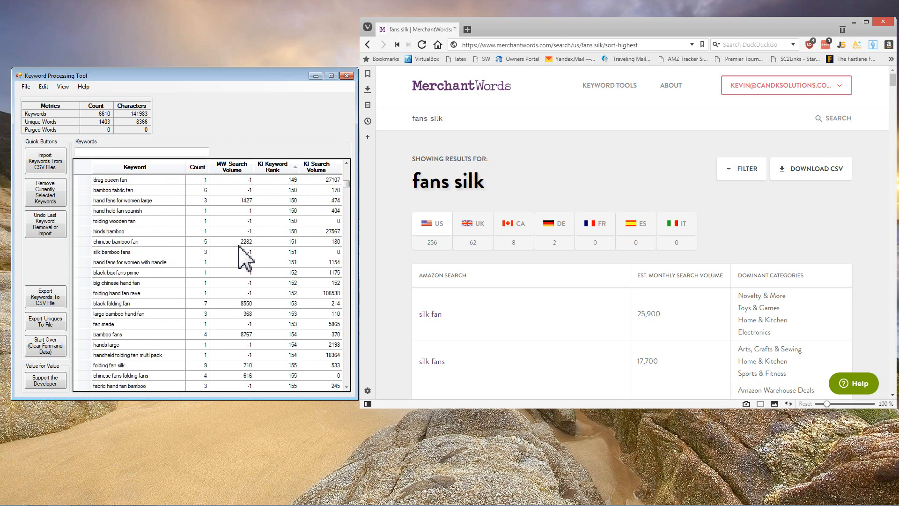
Sort the keywords by MW Search Volume from highest to lowest and review the top entries, finishing on "folding fan".
left_click(240, 168)
left_click(240, 168)
left_click_drag(350, 184, 347, 170)
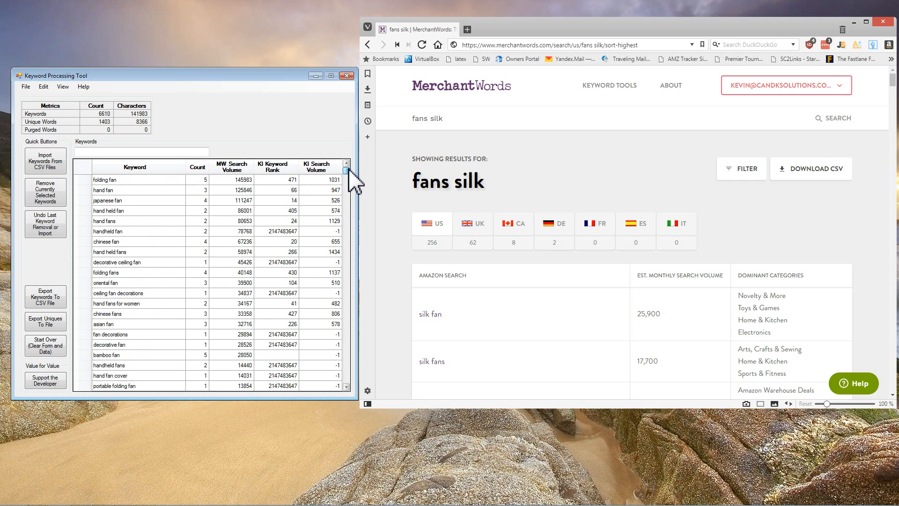
left_click(156, 181)
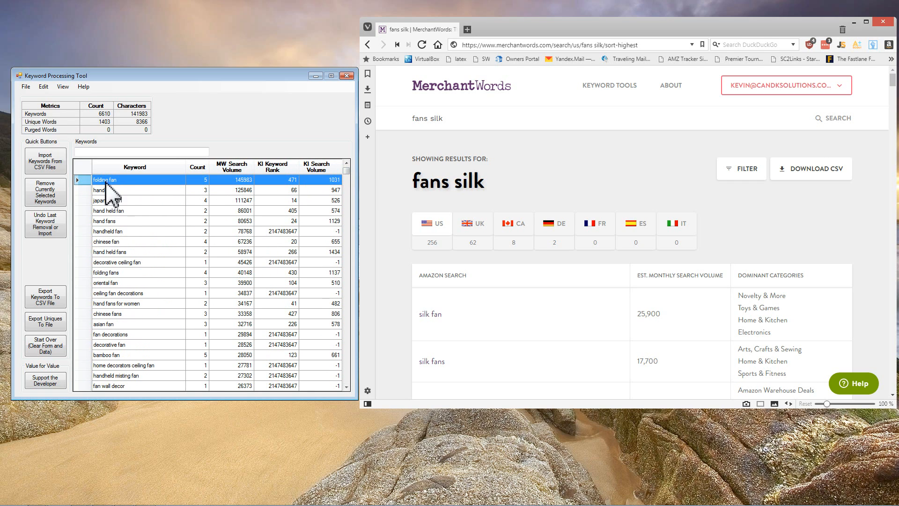
left_click(143, 190)
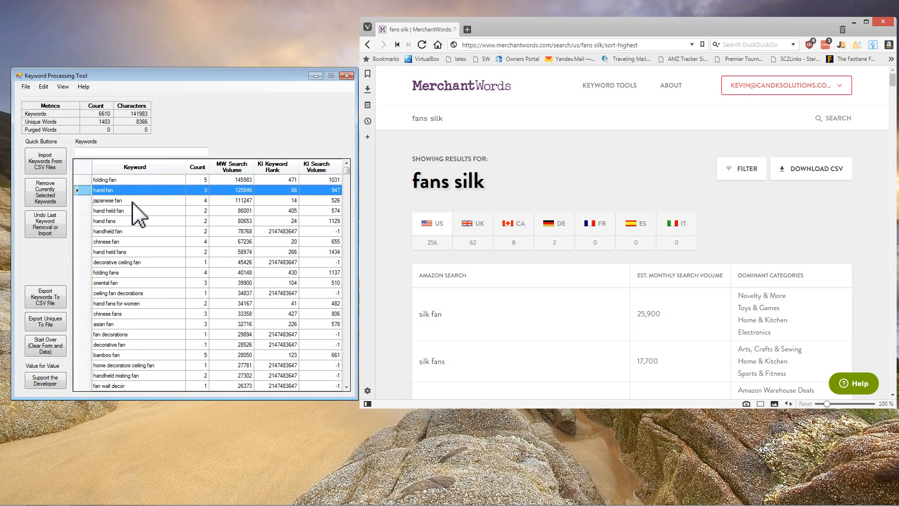
left_click(136, 201)
left_click(138, 210)
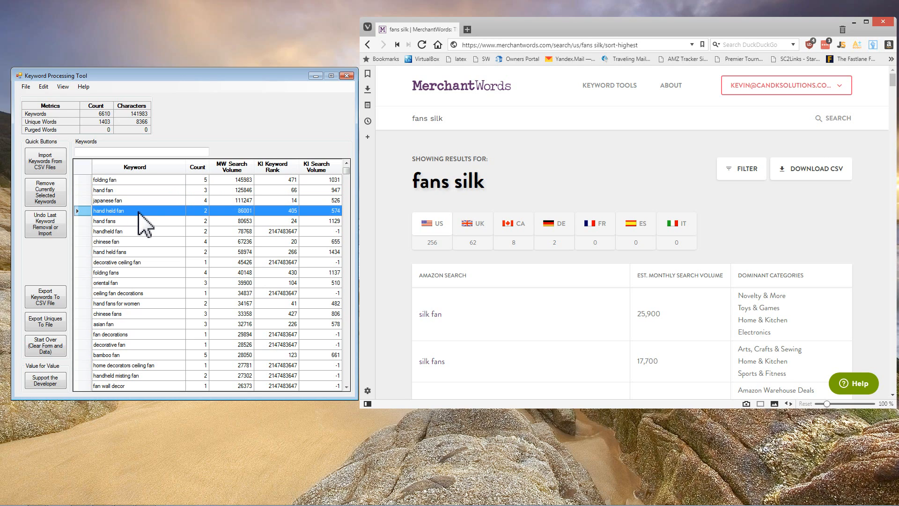
left_click(144, 181)
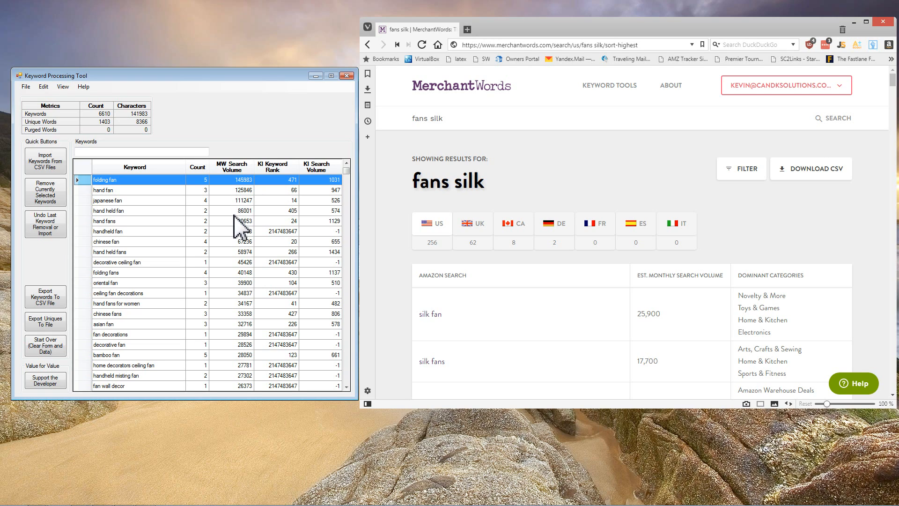
Examine the highest-volume MW keywords that lack a KI rank, such as "handheld fan", "ceiling fan decorations", "fan decorations" and "decorative fan".
left_click(155, 232)
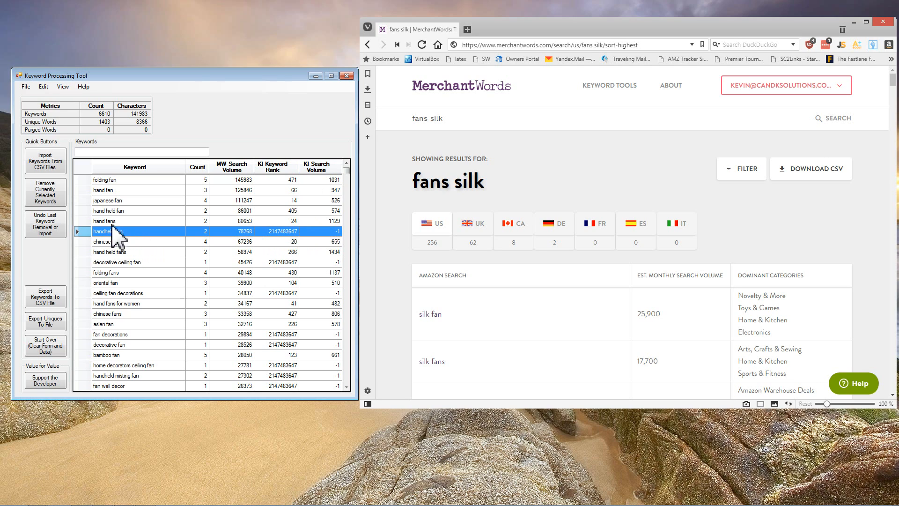
left_click(284, 262)
left_click(271, 293)
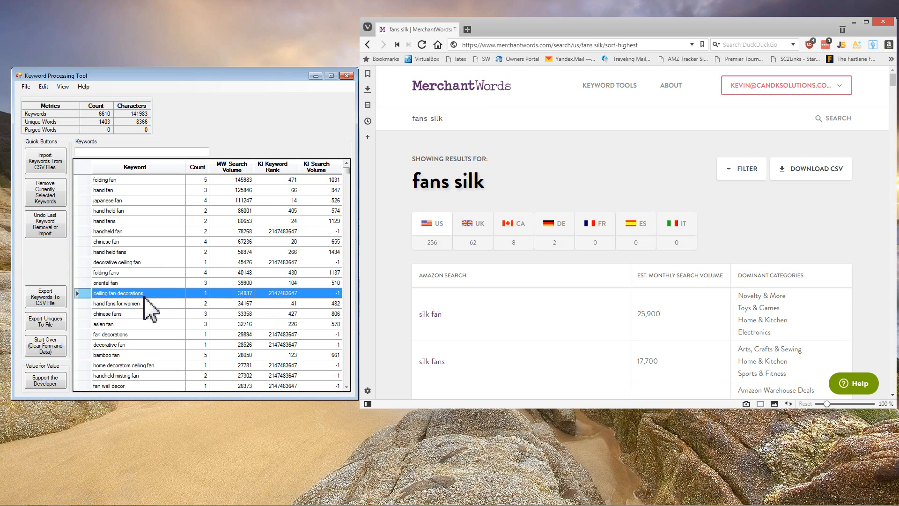
left_click(147, 335)
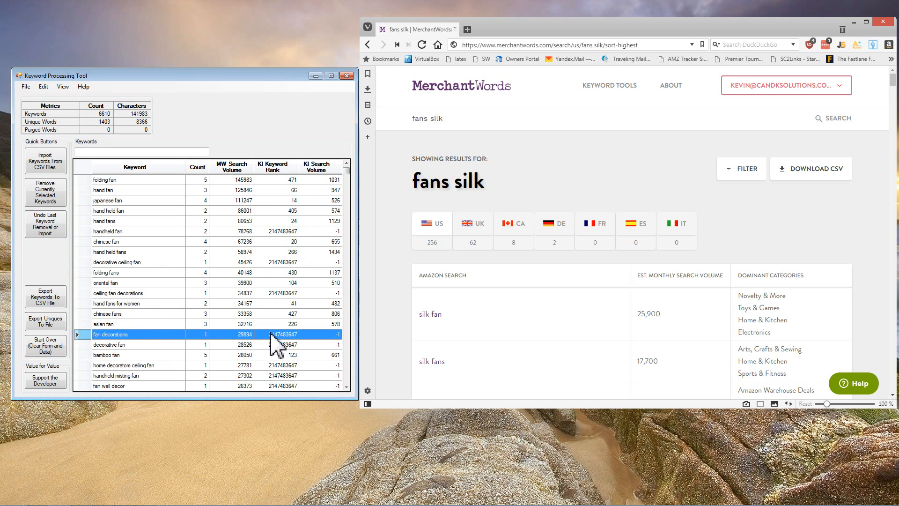
left_click(177, 345)
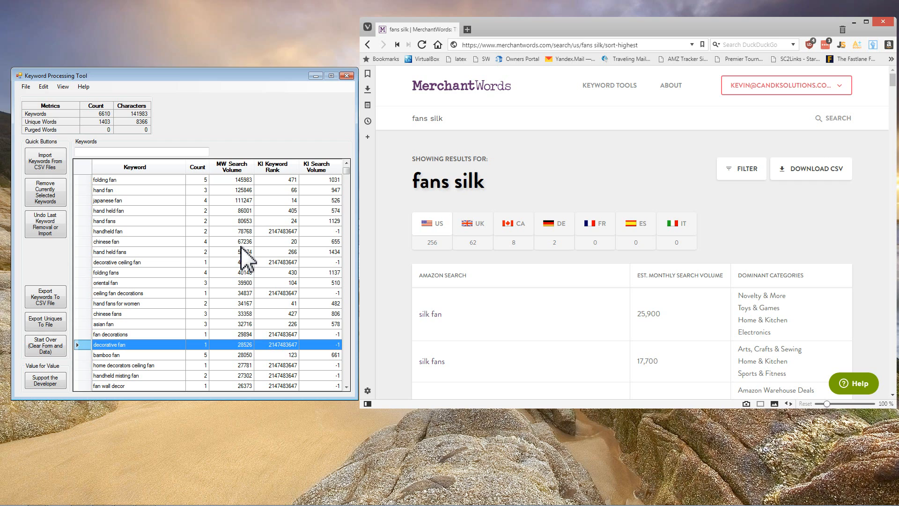
scroll(231, 262, "down", 5)
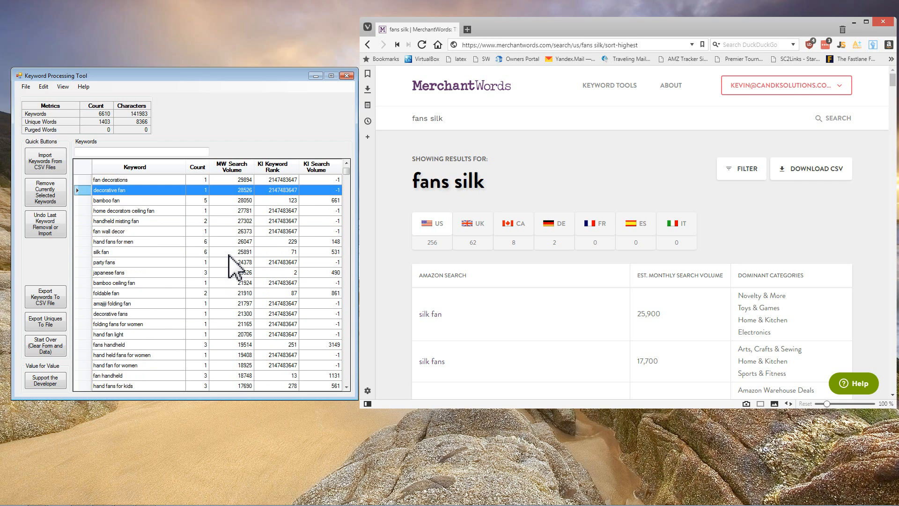
scroll(230, 255, "down", 6)
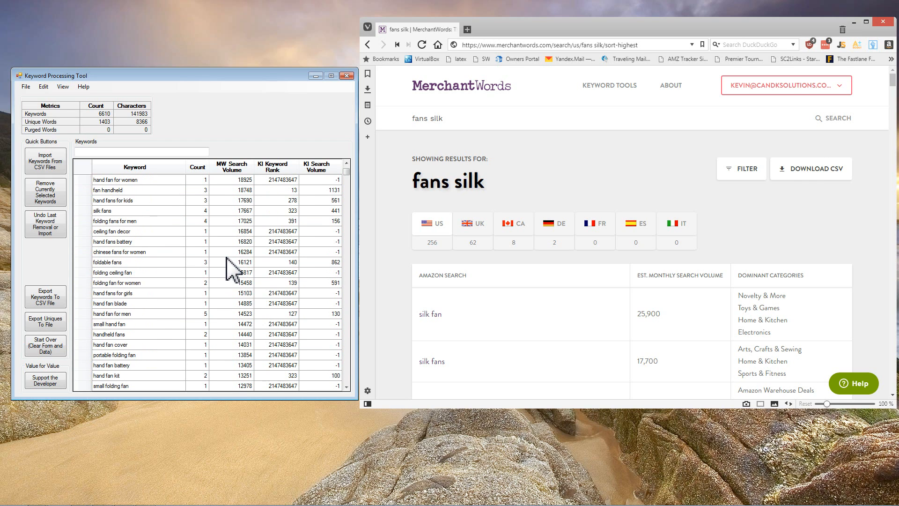
scroll(217, 248, "up", 11)
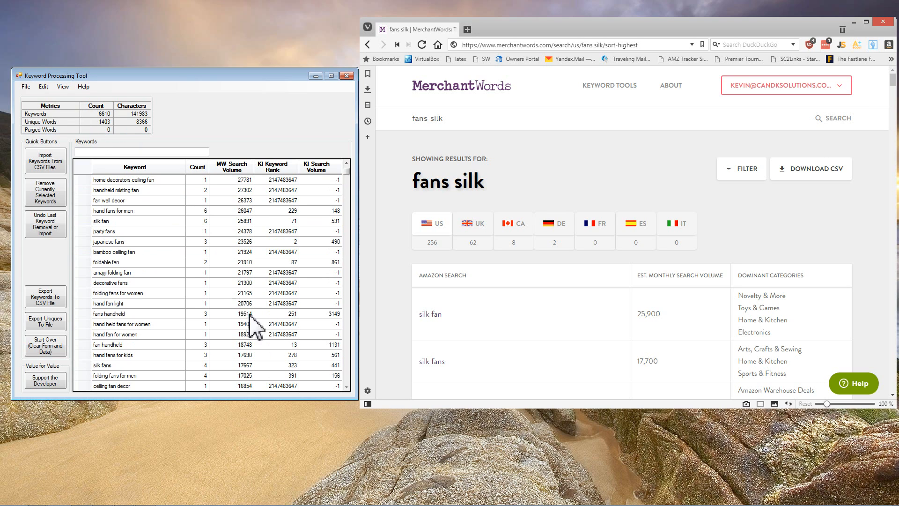
Show the unique words view and inspect the keywords containing "black", "bamboo" and "party".
left_click(63, 87)
left_click(83, 98)
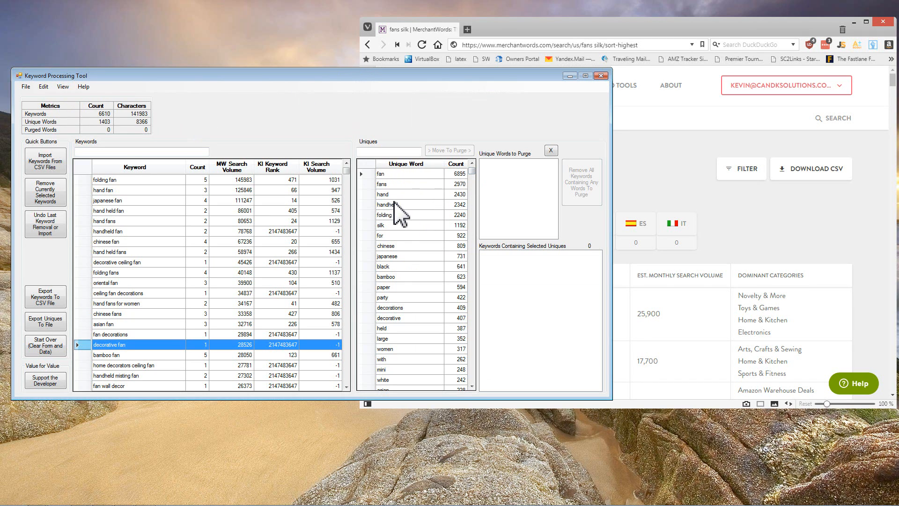
left_click(398, 268)
left_click(400, 277)
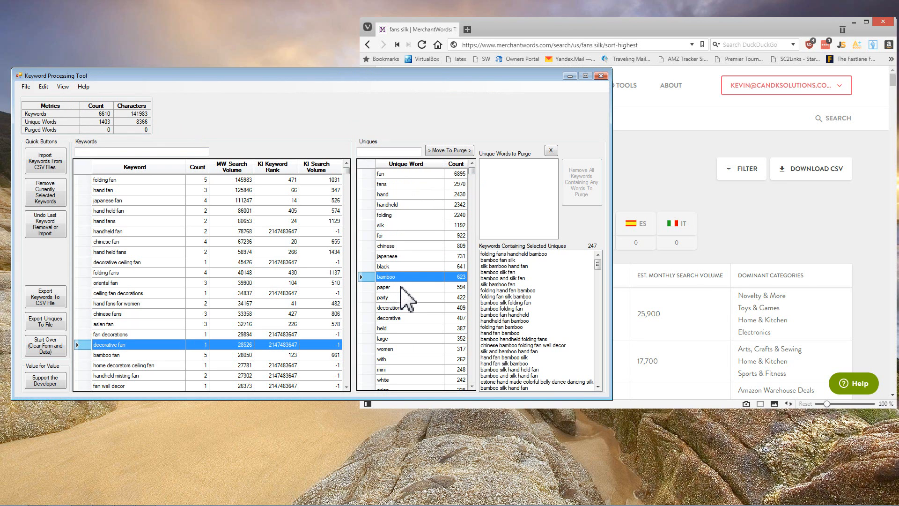
scroll(403, 279, "down", 2)
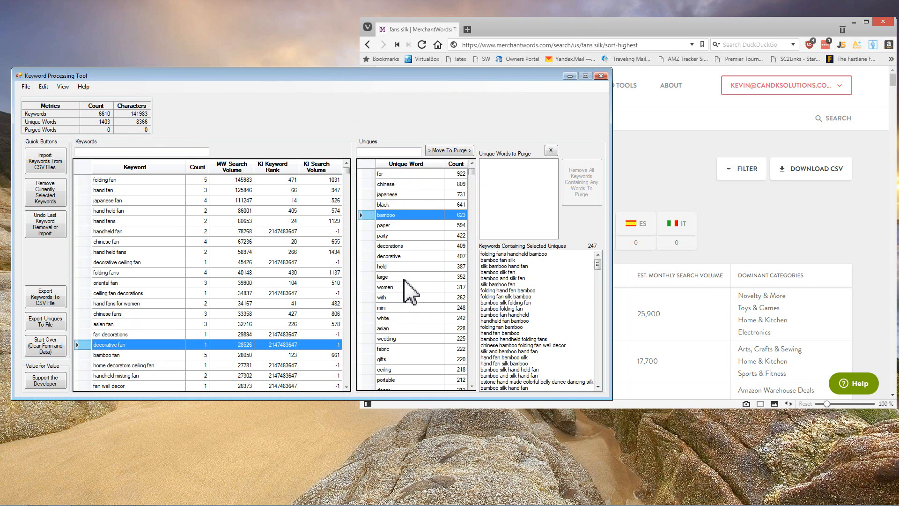
left_click(400, 235)
scroll(408, 236, "down", 1)
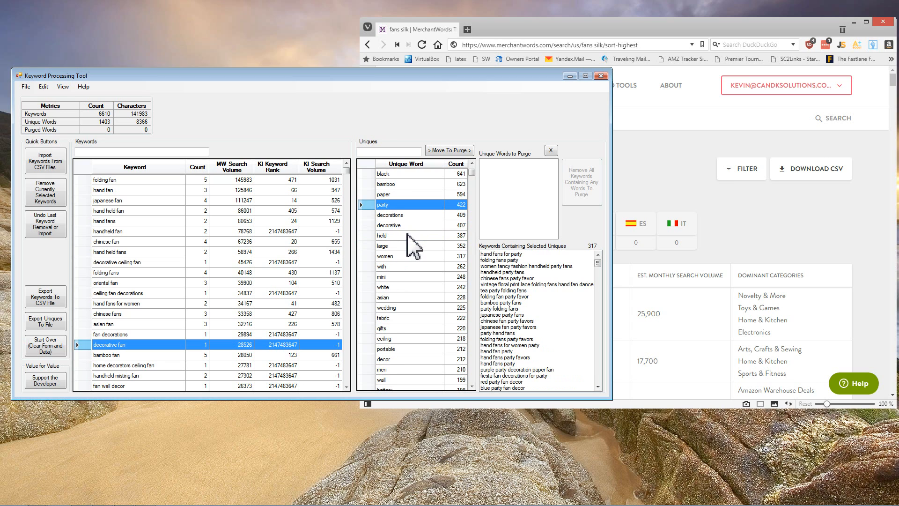
Check the unique words from "held" through "mini" and add "mini" to the words to purge.
left_click(397, 235)
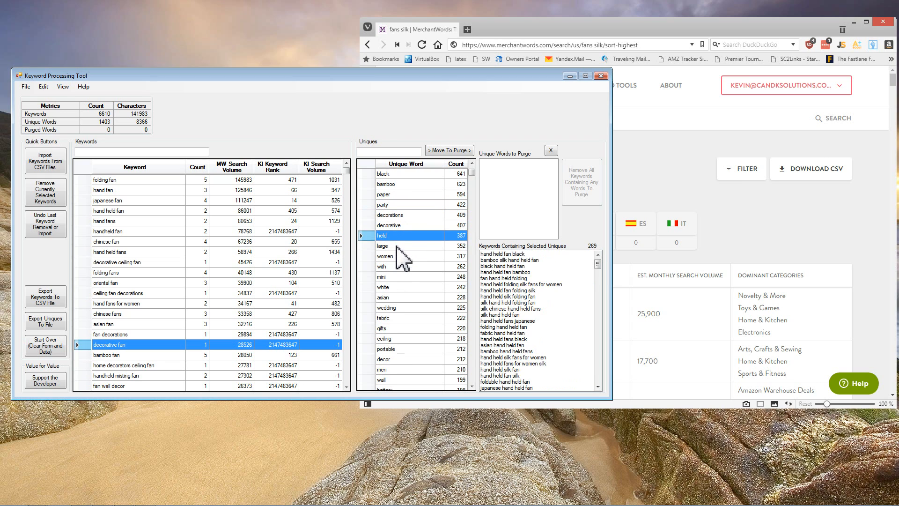
left_click(397, 245)
left_click(396, 256)
left_click(396, 266)
left_click(395, 276)
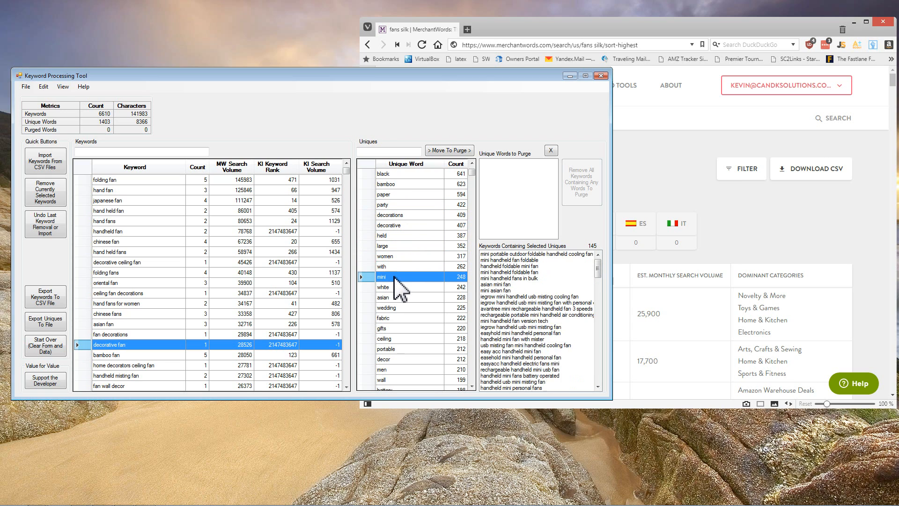
left_click(447, 152)
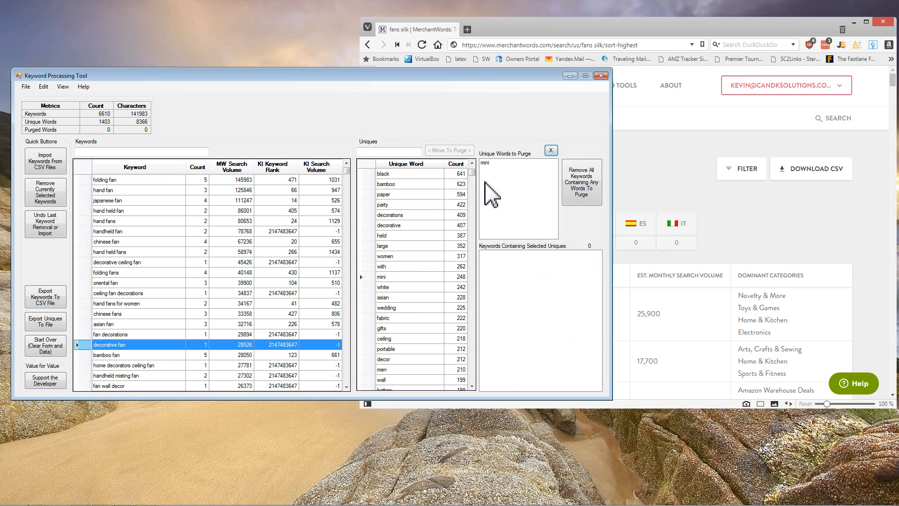
Add the unique words "ceiling", "battery", "bulk", "small", "kids", "operated" and "misting" together to the words to purge.
left_click(397, 287)
scroll(408, 281, "down", 2)
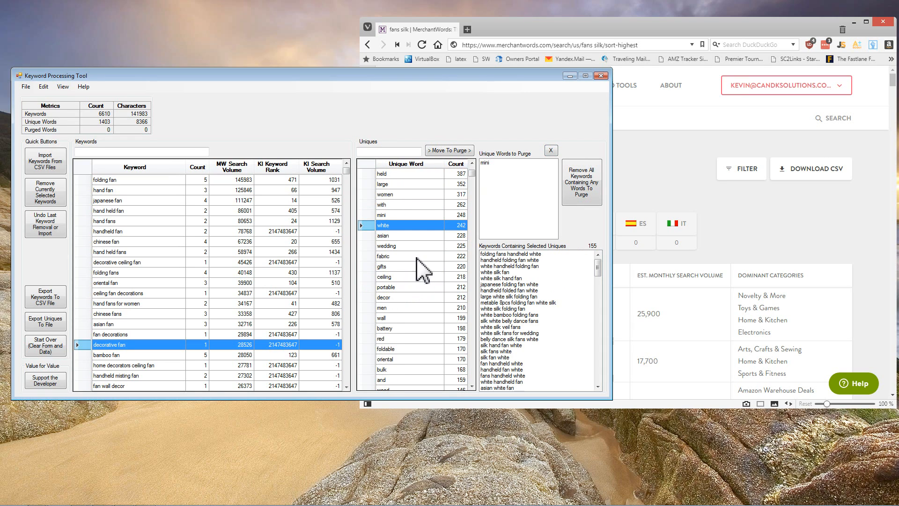
left_click(397, 237)
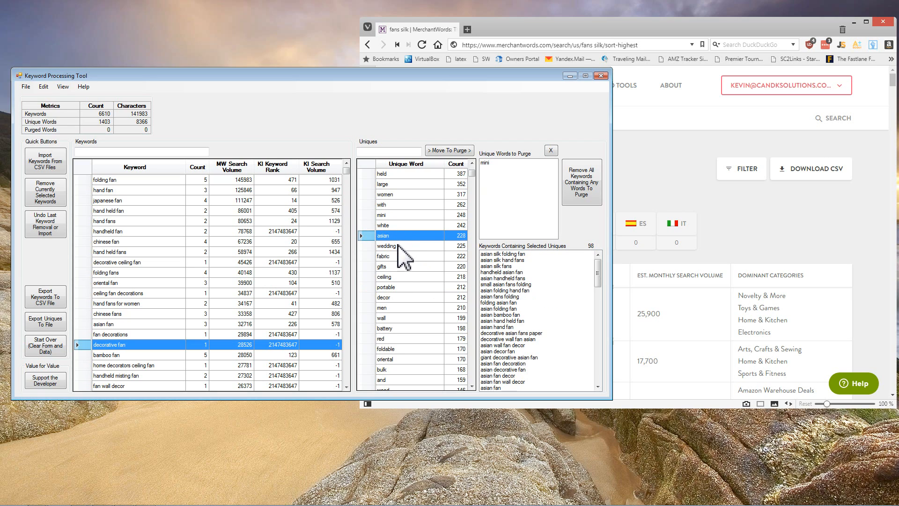
left_click(394, 278)
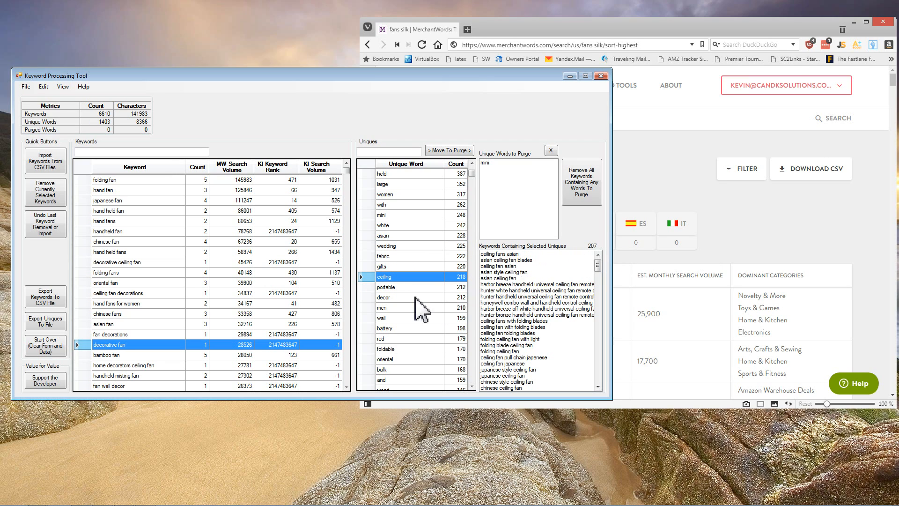
scroll(421, 309, "down", 2)
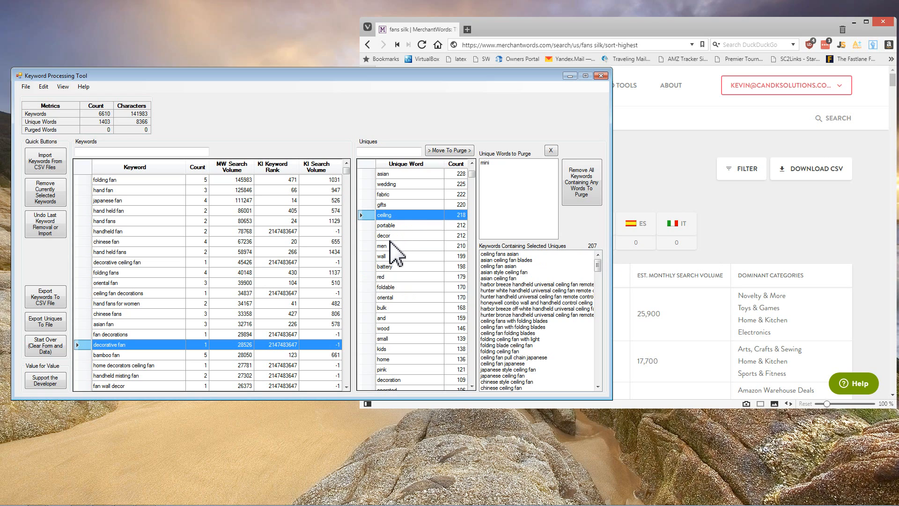
left_click(401, 267, "ctrl")
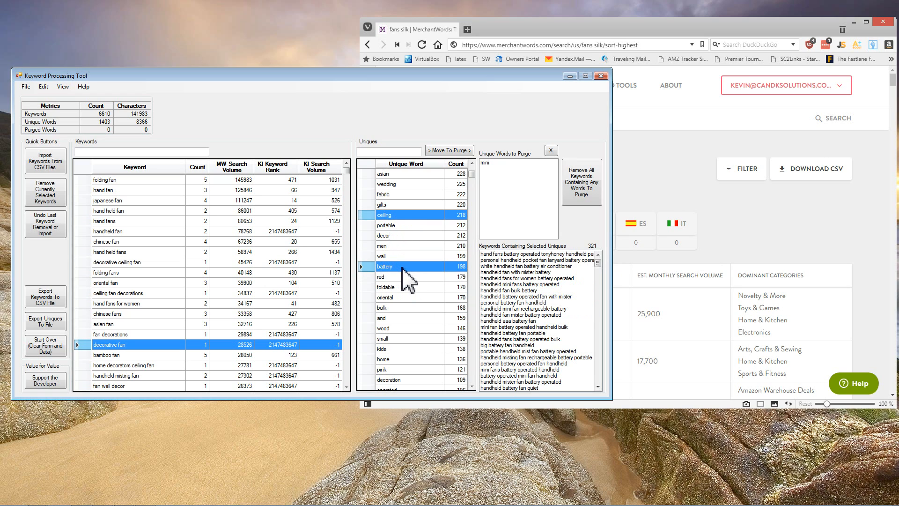
left_click(392, 309, "ctrl")
scroll(410, 299, "down", 2)
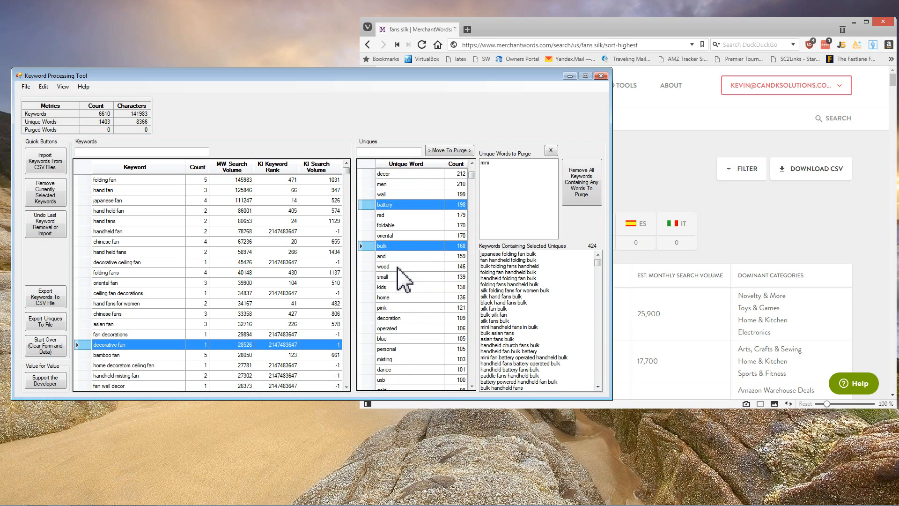
scroll(397, 271, "down", 1)
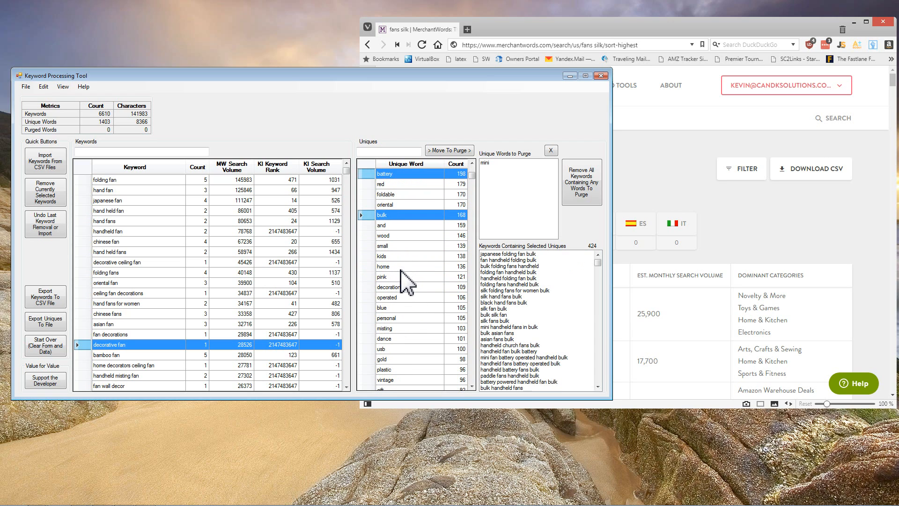
left_click(393, 245, "ctrl")
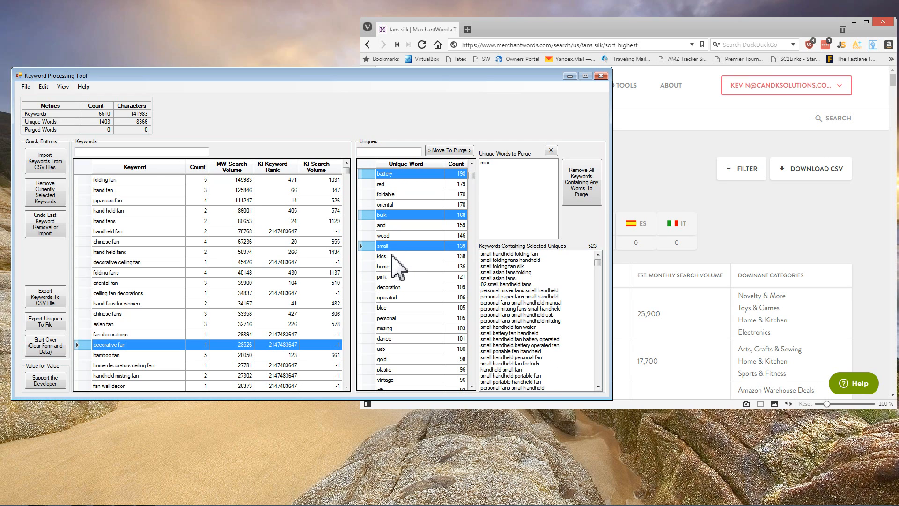
left_click(394, 256, "ctrl")
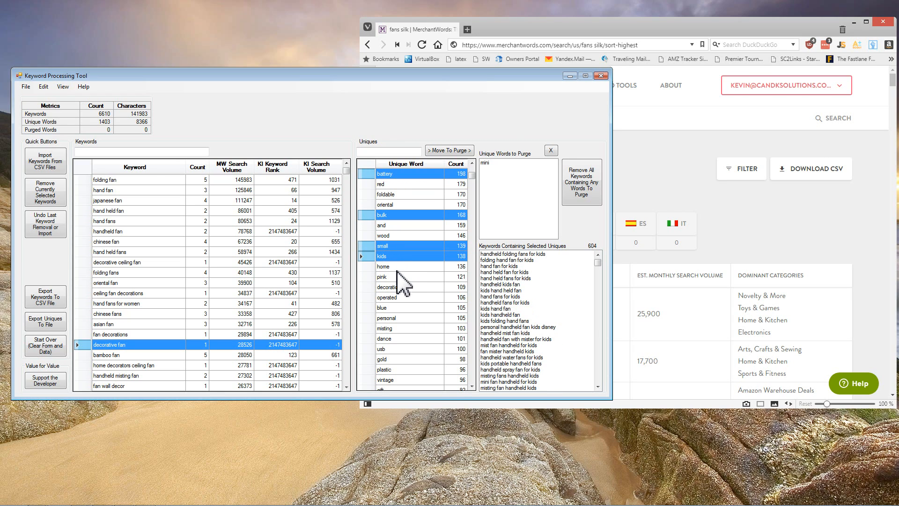
left_click(406, 298, "ctrl")
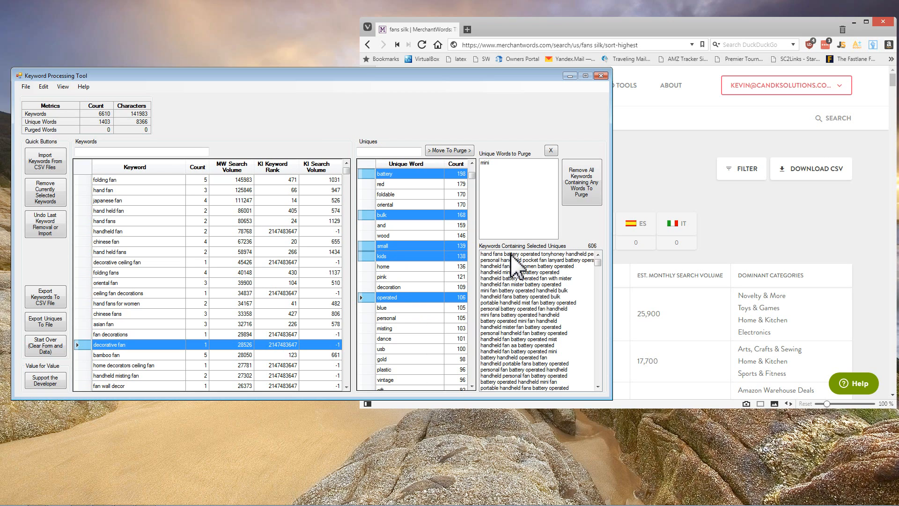
left_click(393, 329, "ctrl")
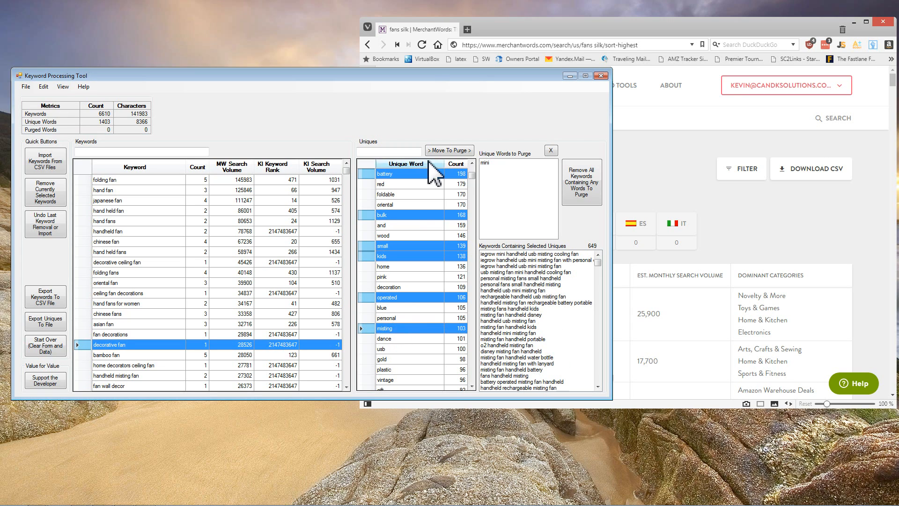
scroll(423, 218, "up", 1)
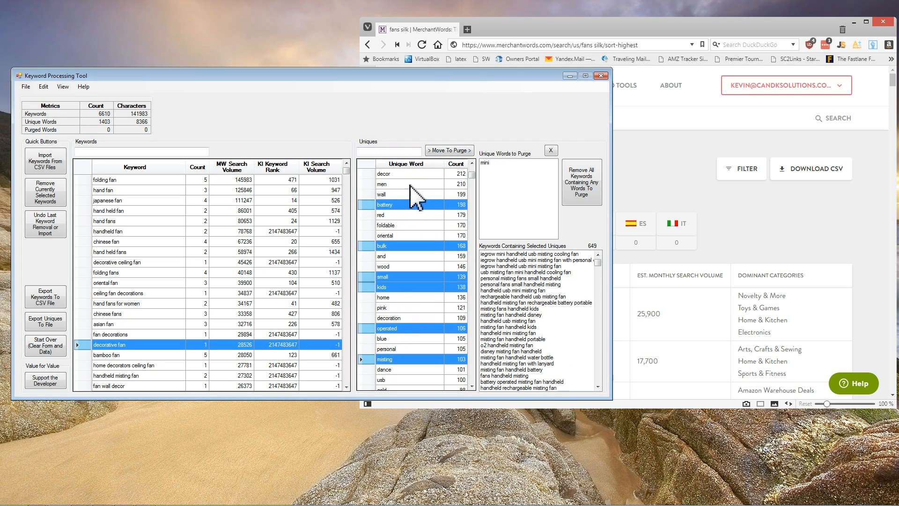
left_click(449, 150)
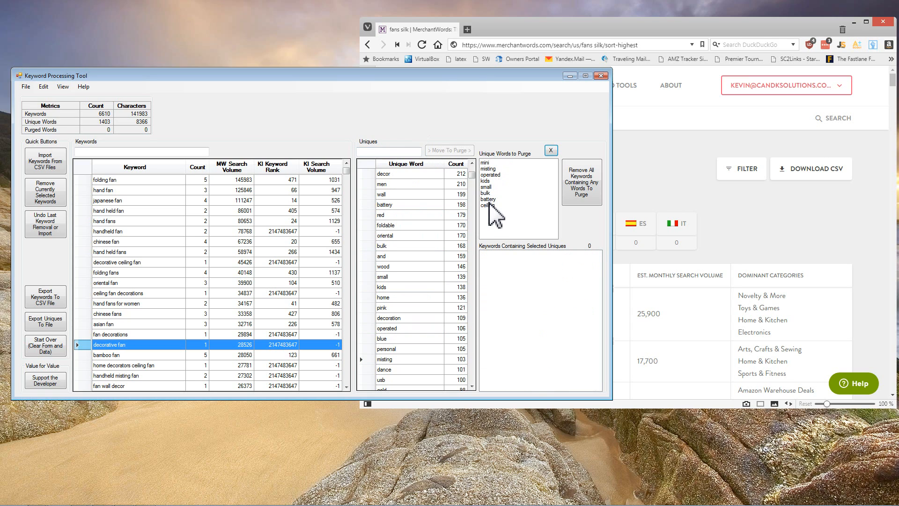
Remove all keywords containing any of the words to purge and return toward the high-volume keywords.
mouse_move(472, 174)
left_mouse_down()
mouse_move(472, 200)
mouse_move(472, 191)
left_mouse_up()
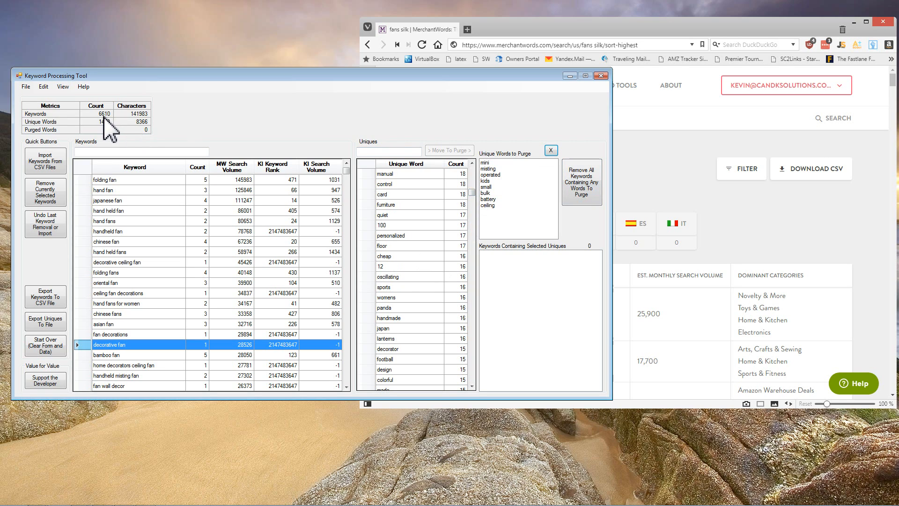
left_click(579, 188)
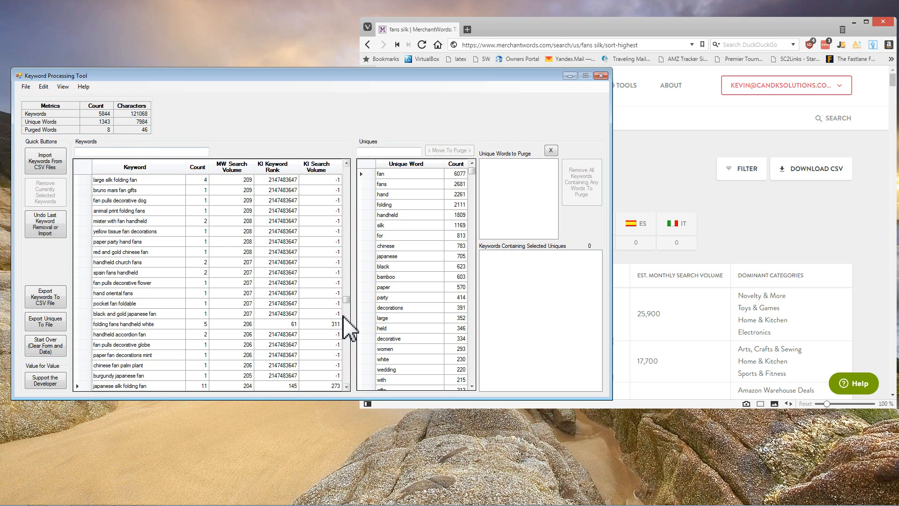
left_click_drag(345, 301, 346, 177)
Examine the remaining keywords that contain the unique words "chinese", "wood", "men", "asian" and "fabric".
left_click(438, 245)
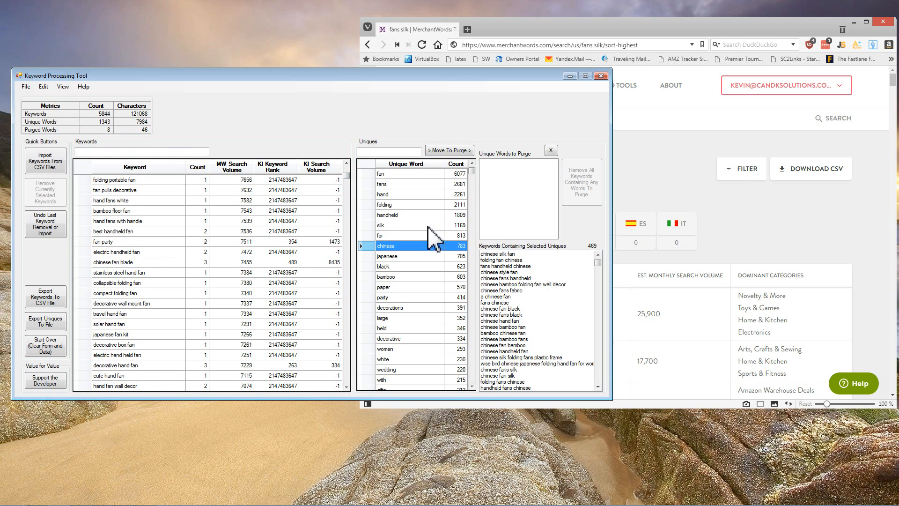
scroll(412, 255, "down", 15)
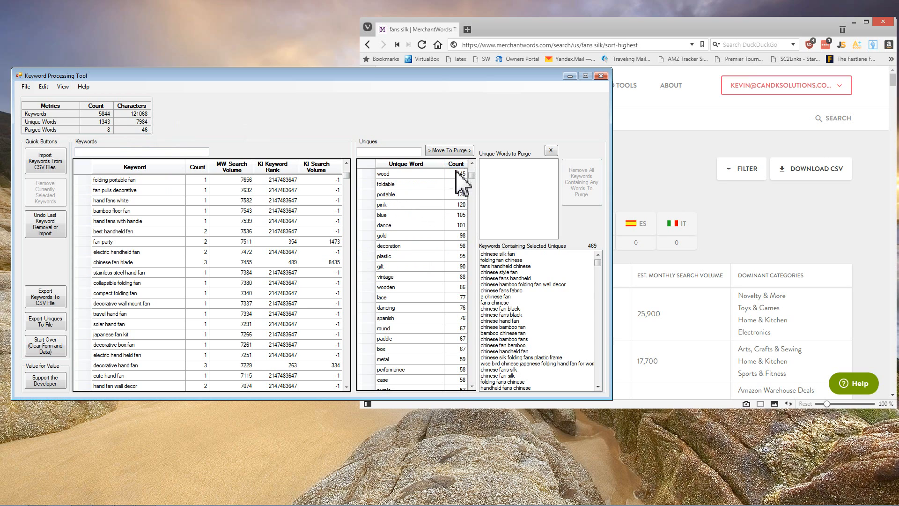
left_click(407, 174)
left_click_drag(472, 176, 476, 173)
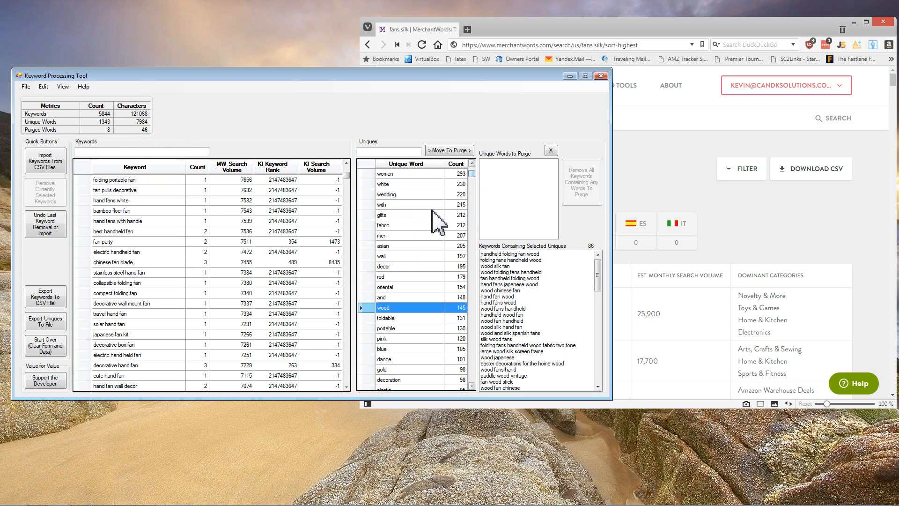
left_click(405, 235)
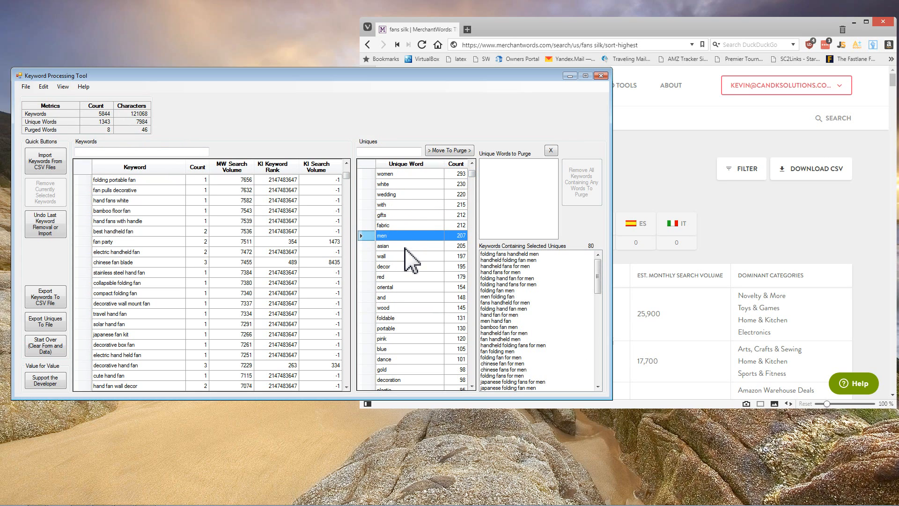
left_click(405, 248)
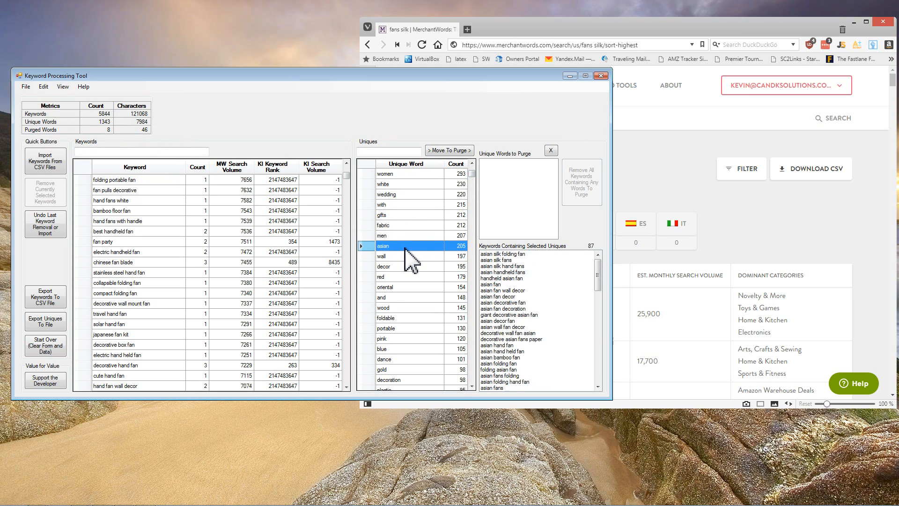
left_click(398, 225)
scroll(410, 253, "down", 2)
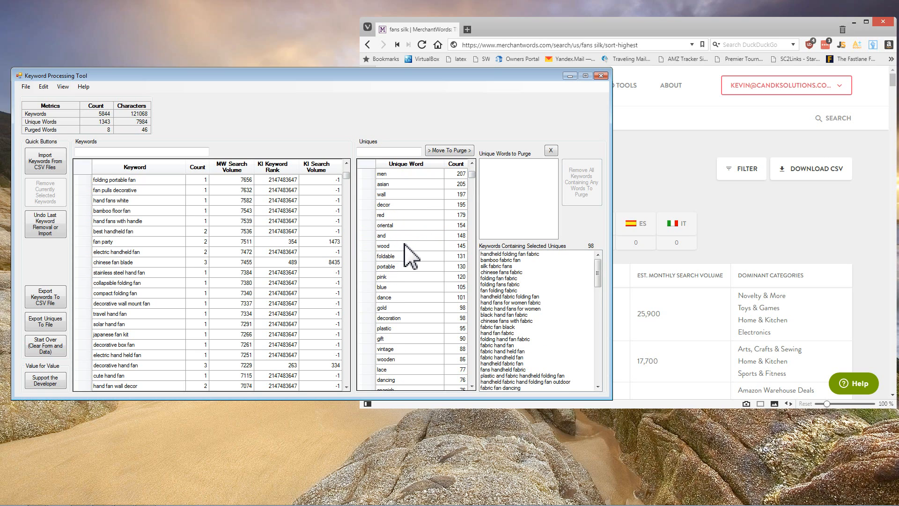
Examine the keywords that contain the most frequent unique words "fan", "hand" and "folding".
scroll(464, 176, "up", 8)
left_click(427, 185)
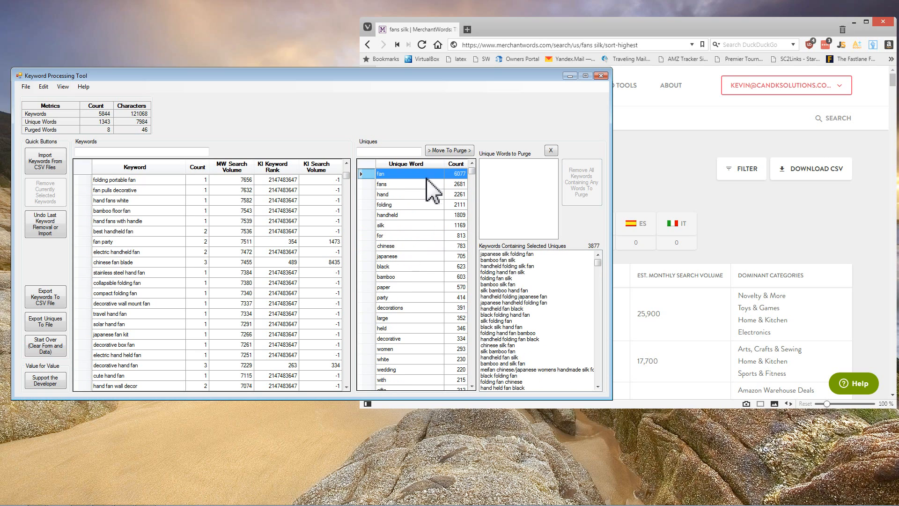
left_click(424, 192)
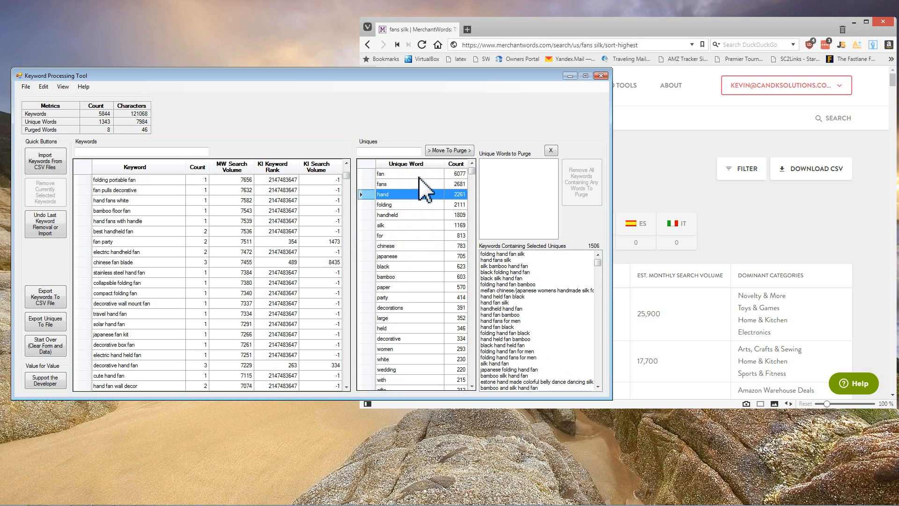
left_click(413, 207)
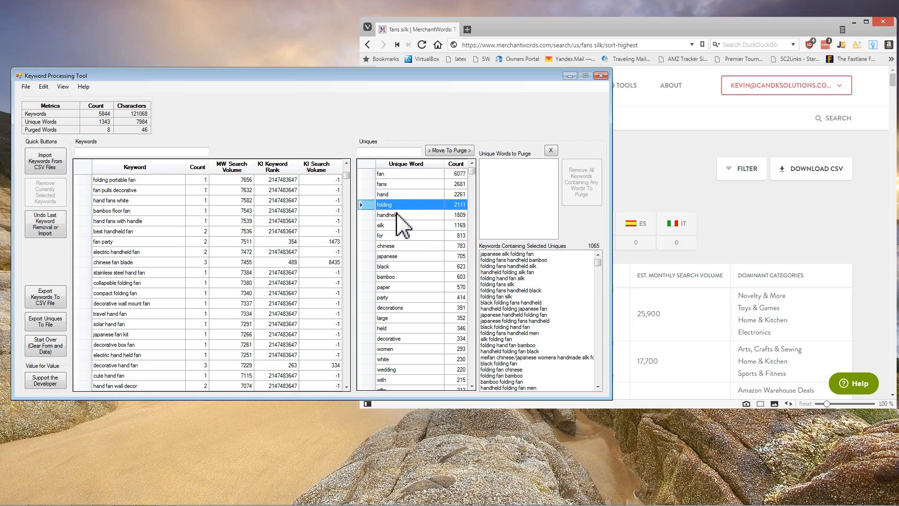
Add the lower-count unique words "oscillating", "12" and "blade" to the words to purge.
scroll(402, 290, "down", 20)
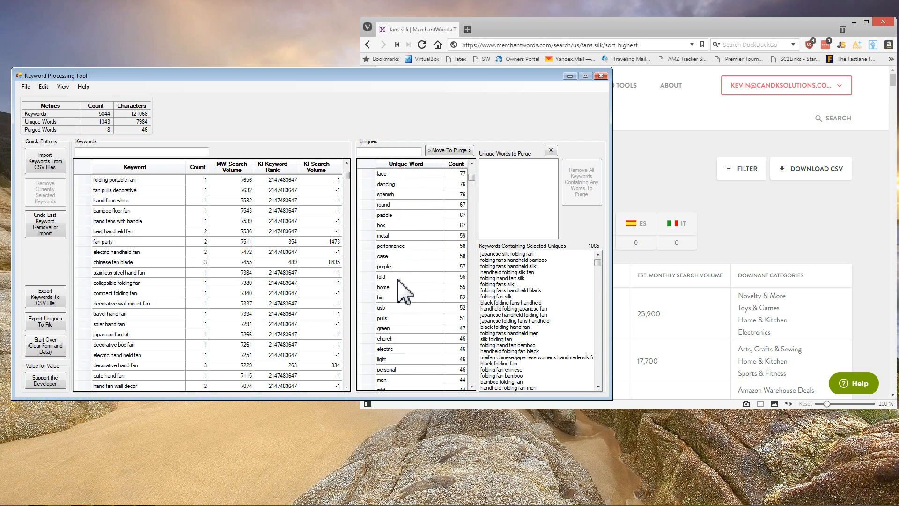
scroll(403, 276, "down", 20)
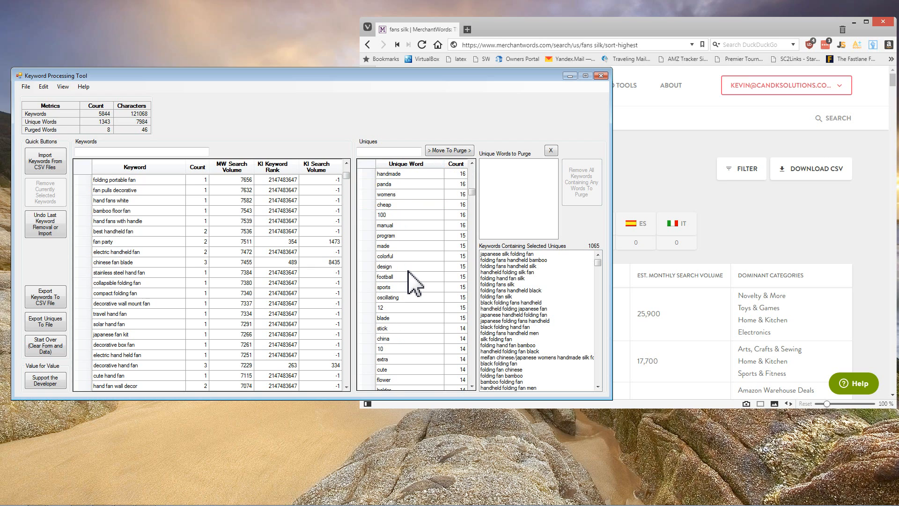
scroll(412, 263, "down", 3)
left_click(407, 206)
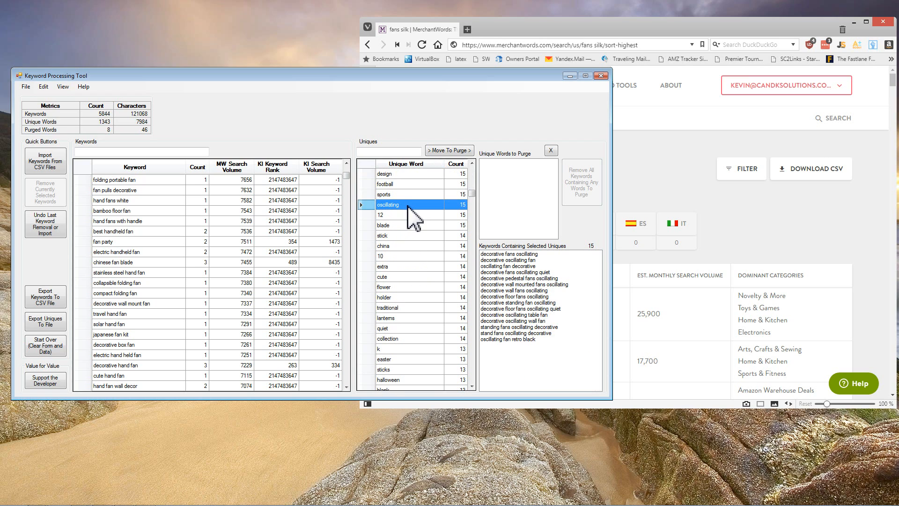
left_click(448, 151)
left_click(409, 215)
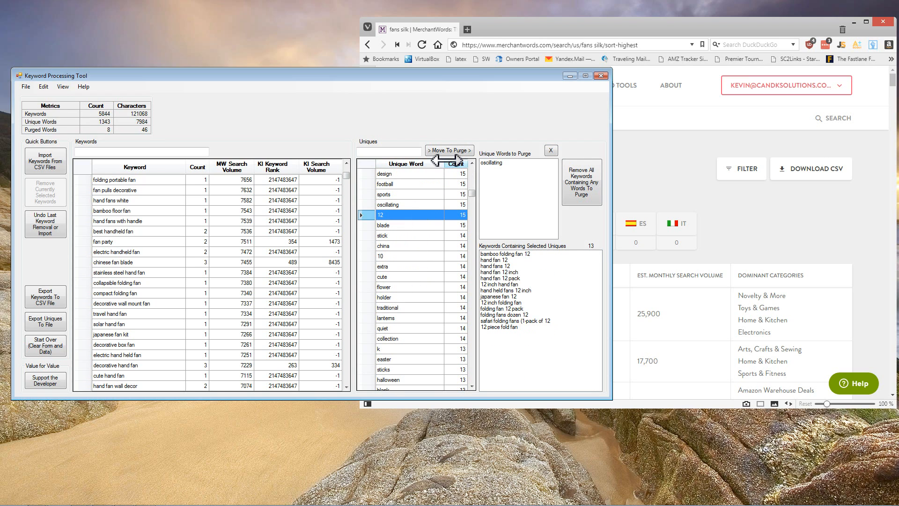
left_click(465, 151)
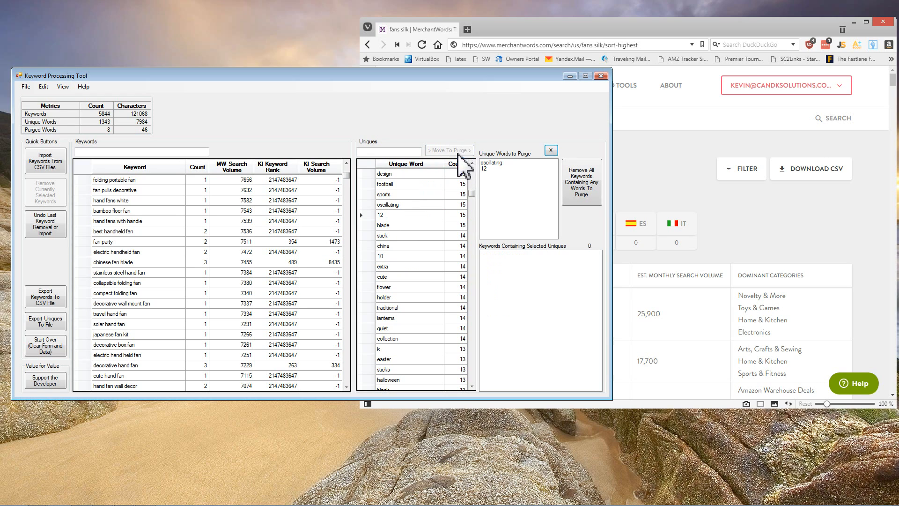
left_click(406, 225)
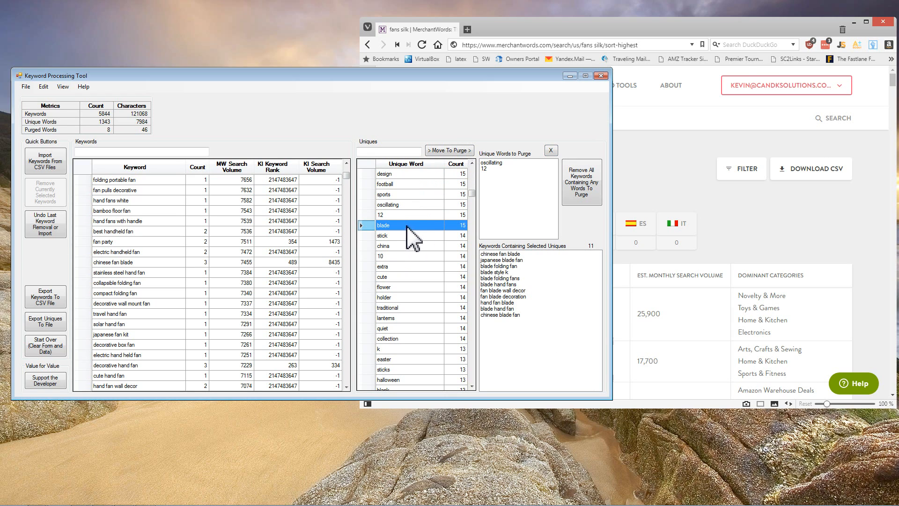
left_click(448, 151)
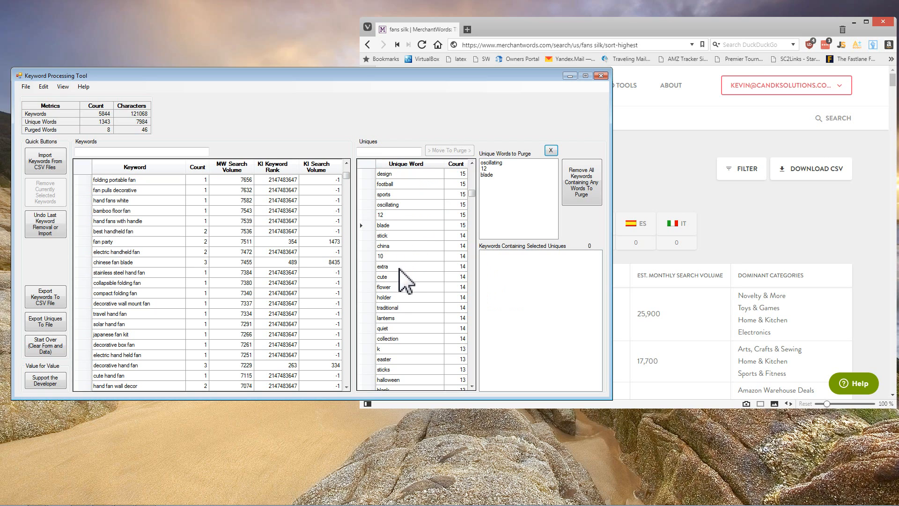
Check the unique words "extra", "cute" and "flower", and add "k" and "easter" to the words to purge.
left_click(401, 267)
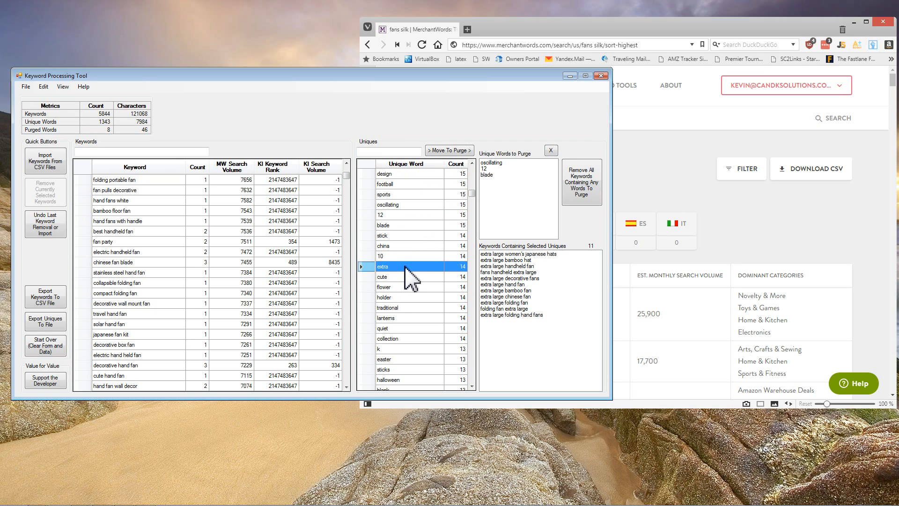
left_click(402, 278)
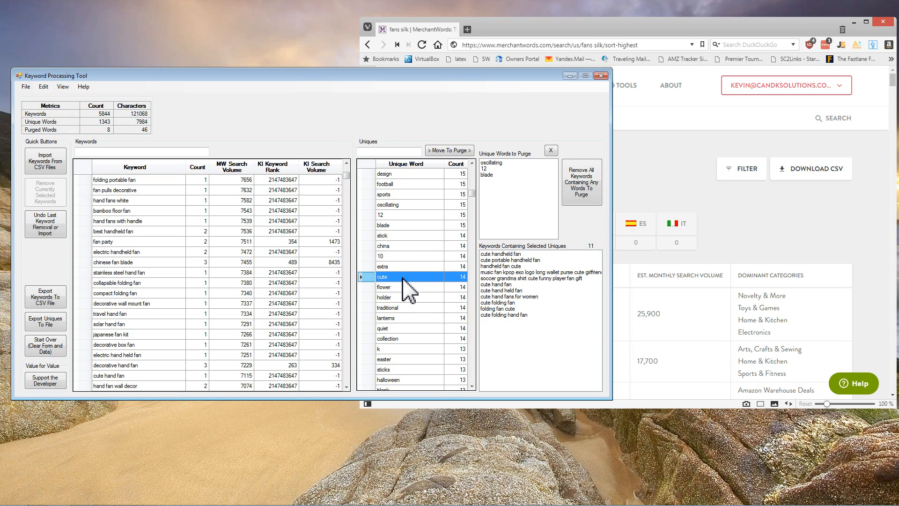
left_click(404, 286)
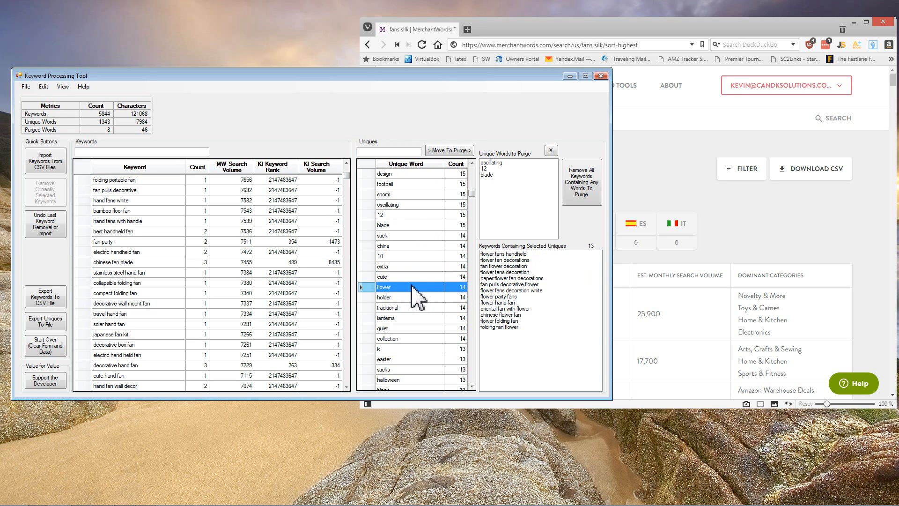
scroll(412, 281, "down", 3)
left_click(405, 257)
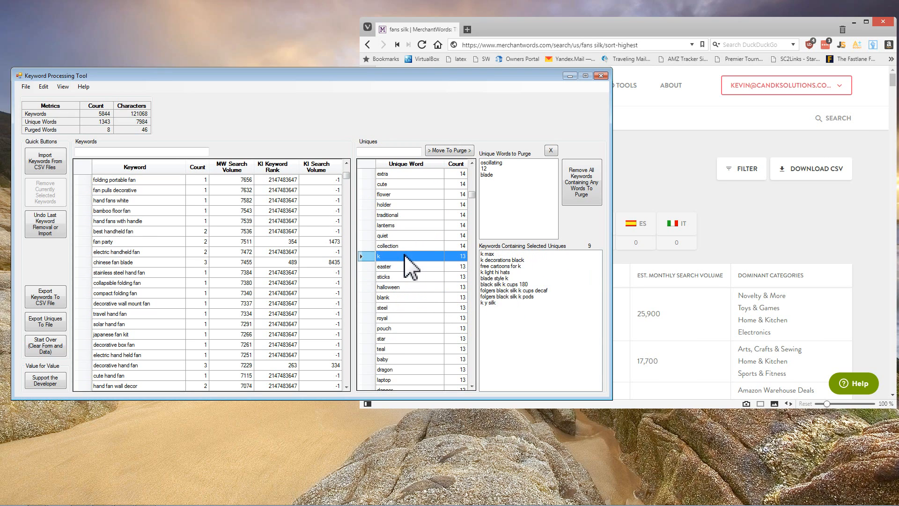
left_click(446, 151)
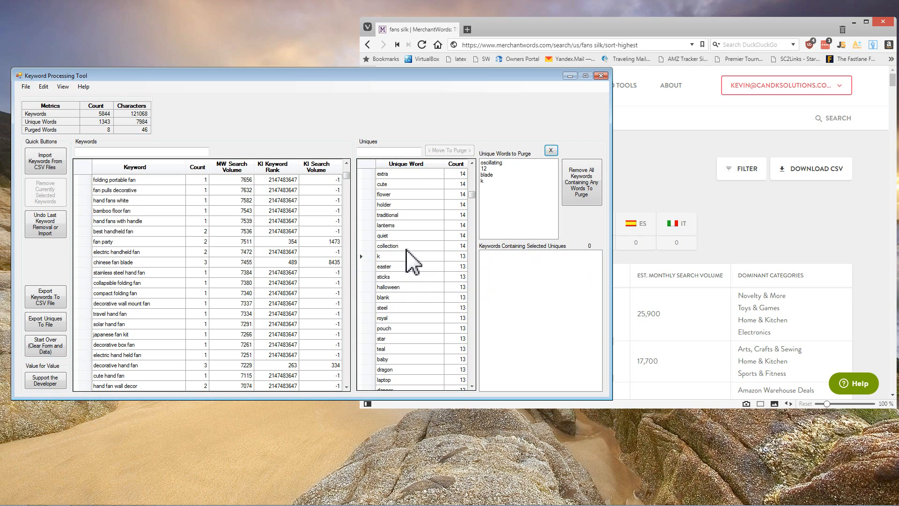
left_click(394, 266)
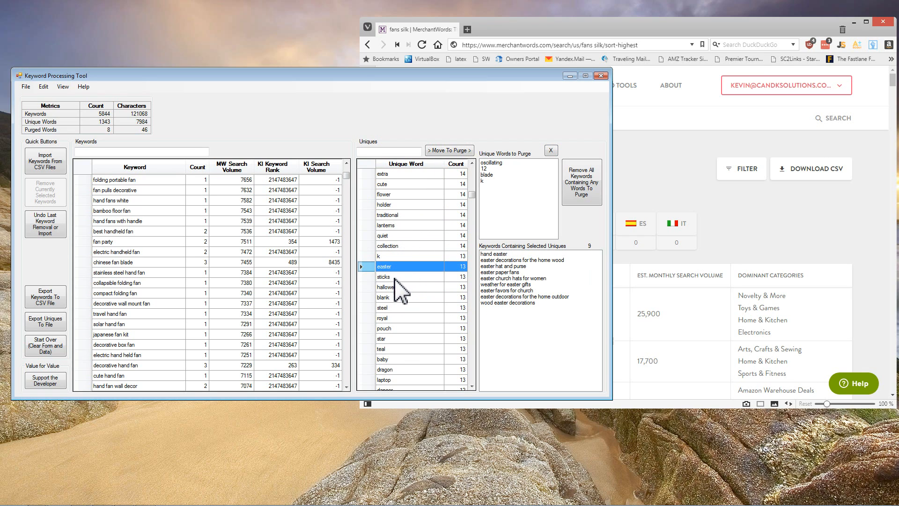
left_click(446, 150)
Check the unique word "halloween" and add "(4" and "dz" from near the end of the unique words to the words to purge.
left_click(399, 287)
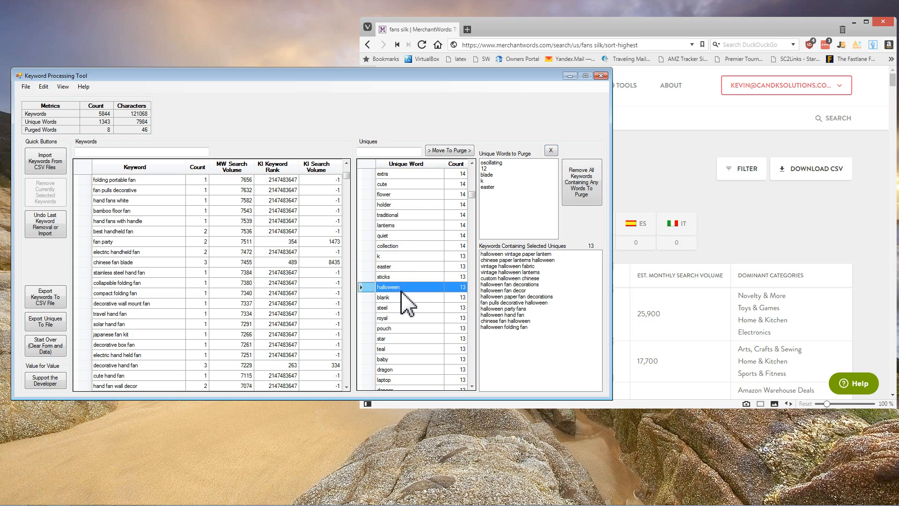
scroll(412, 300, "down", 3)
scroll(412, 300, "down", 10)
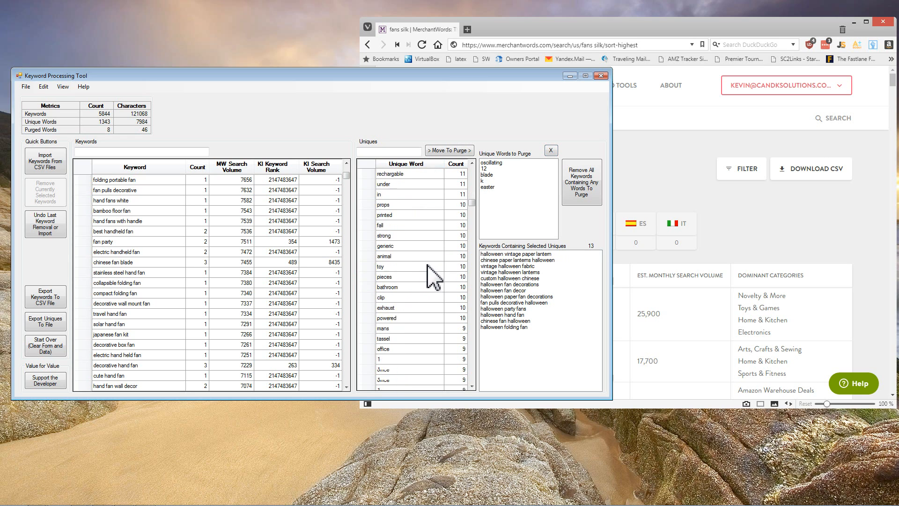
left_click_drag(471, 204, 473, 381)
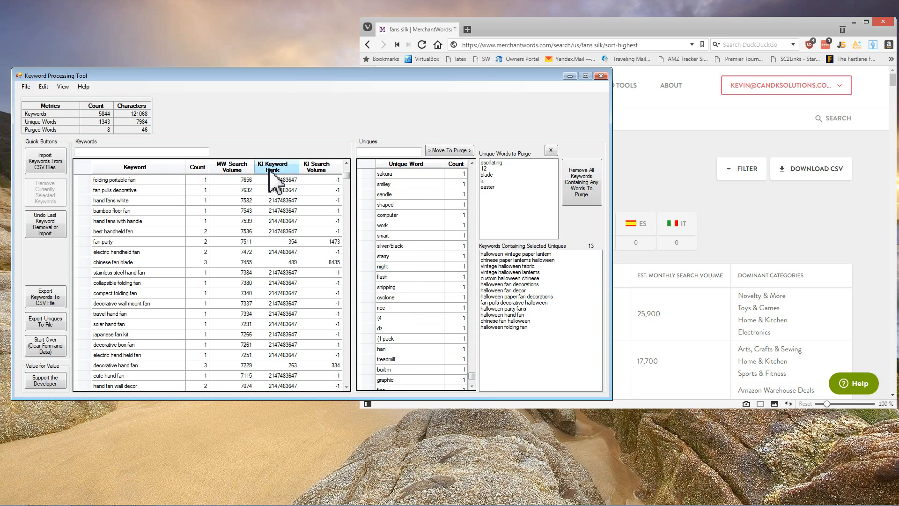
left_click(414, 318)
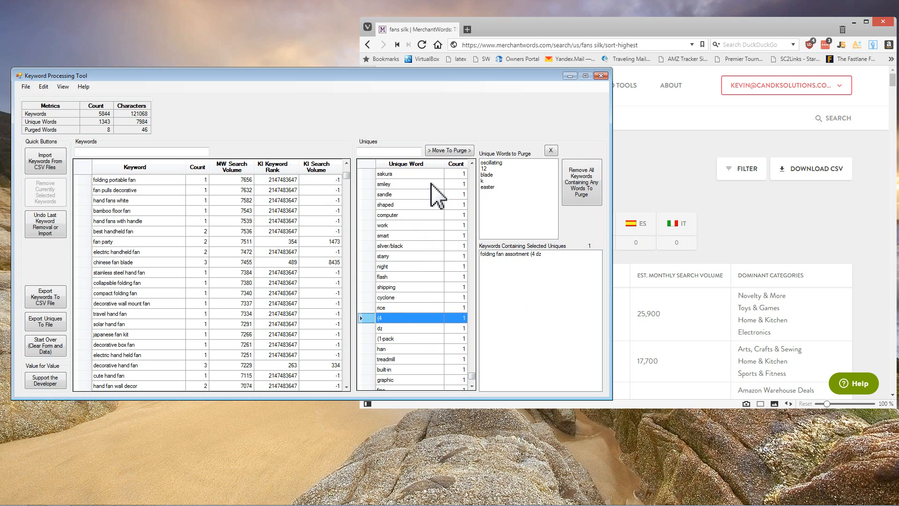
left_click(451, 151)
left_click(399, 329)
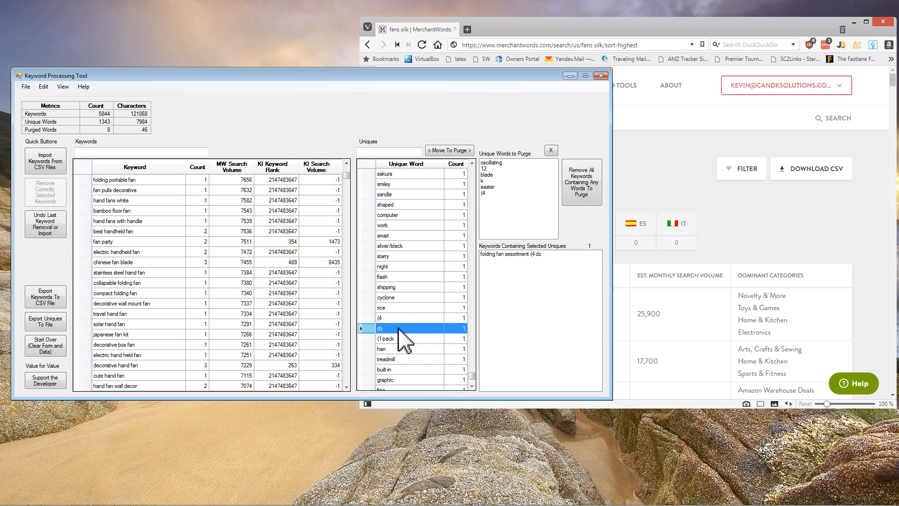
left_click(451, 151)
Add all unique words from "props" through the final word "control" to the words to purge and remove all keywords containing any of them.
left_click(412, 359)
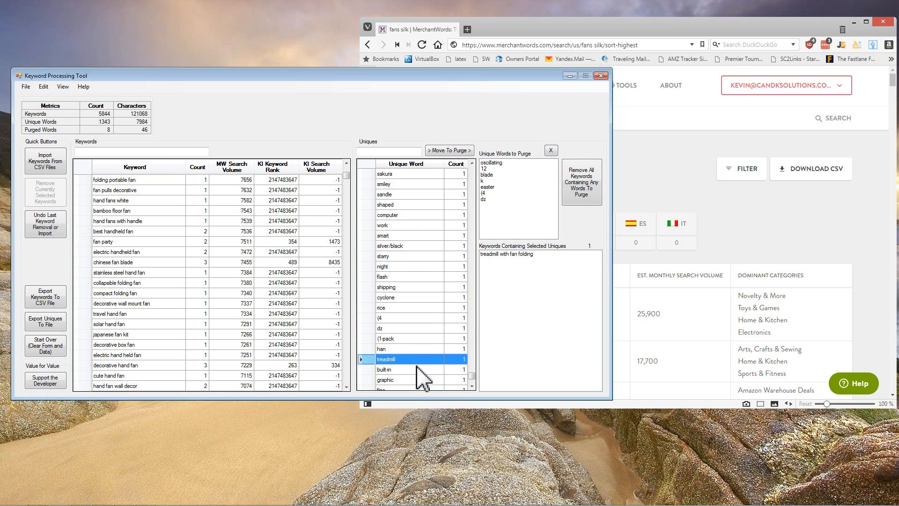
scroll(472, 381, "down", 5)
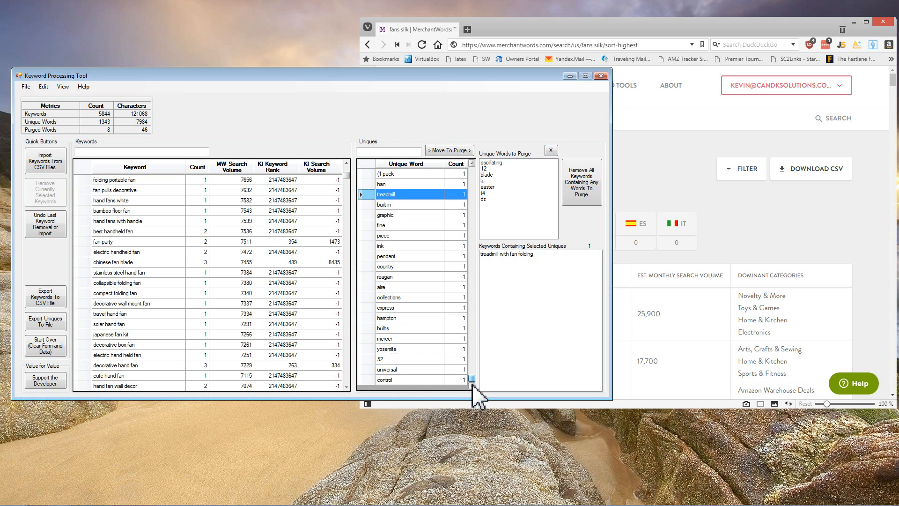
left_click(396, 380)
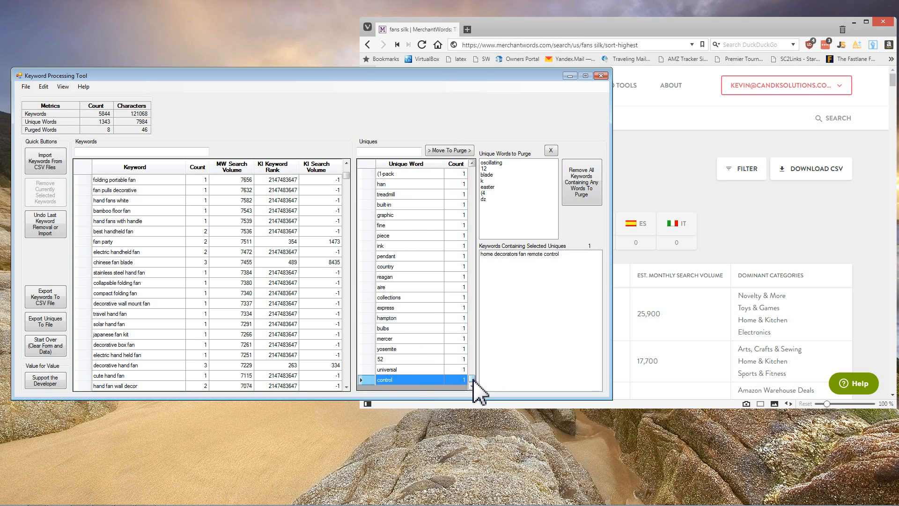
left_click_drag(473, 380, 477, 204)
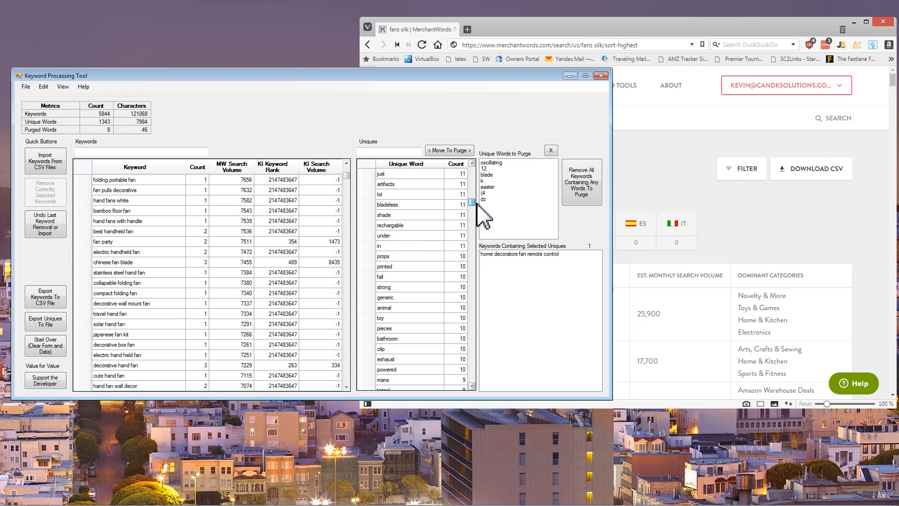
left_click(420, 259, "shift")
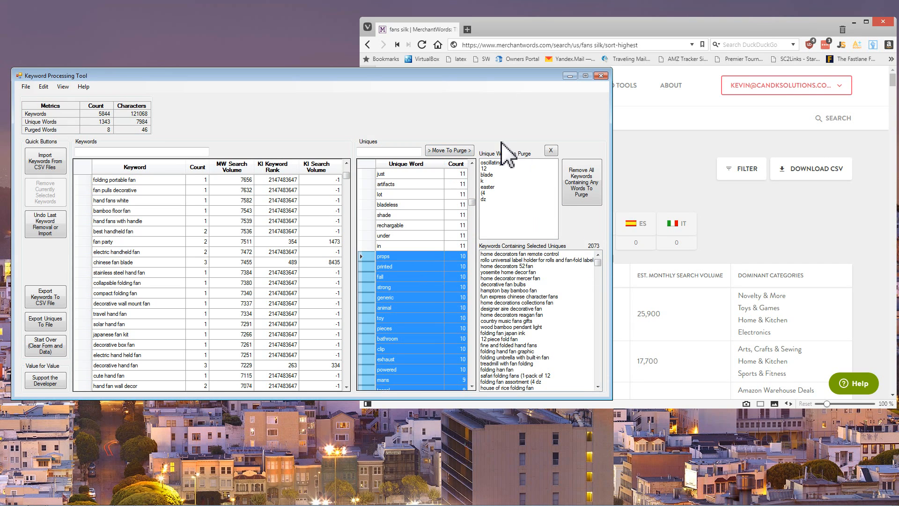
left_click(450, 151)
left_click(580, 180)
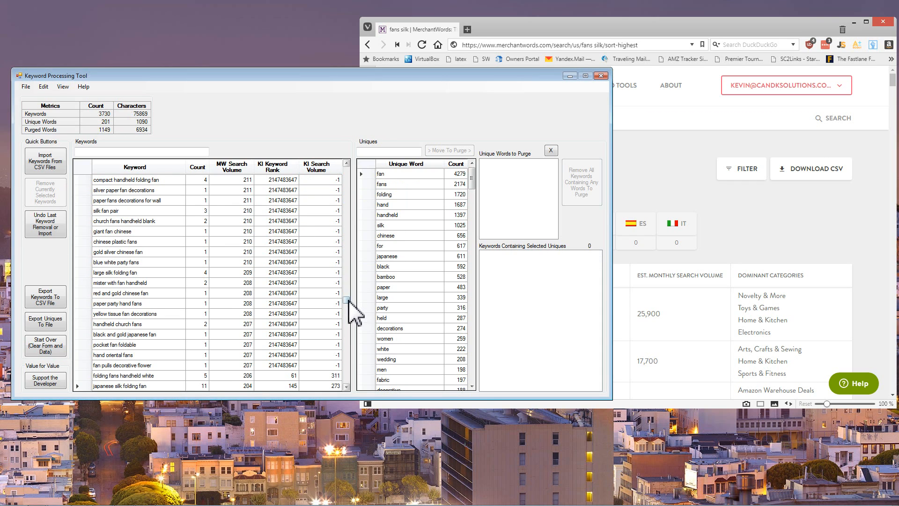
left_click_drag(348, 298, 347, 346)
Show the purged unique words, search them for "mist", clear the search and hide them again.
left_click(63, 87)
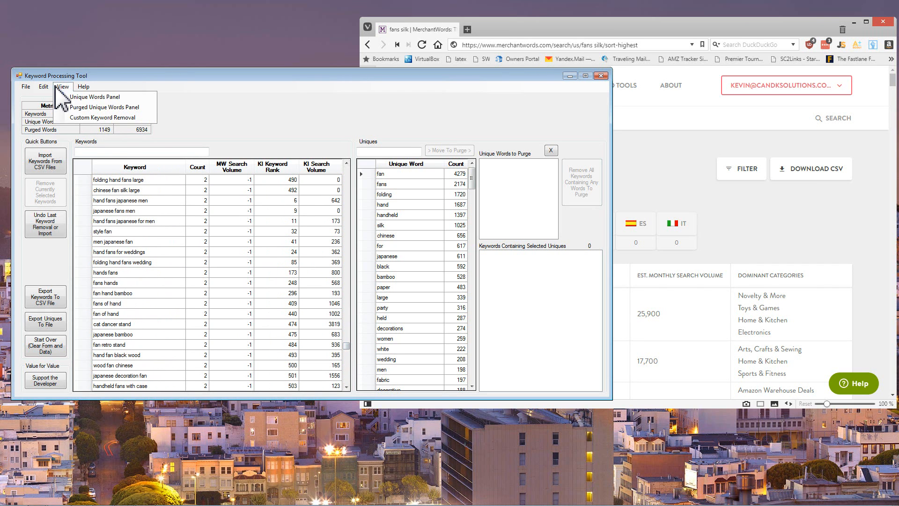
left_click(73, 107)
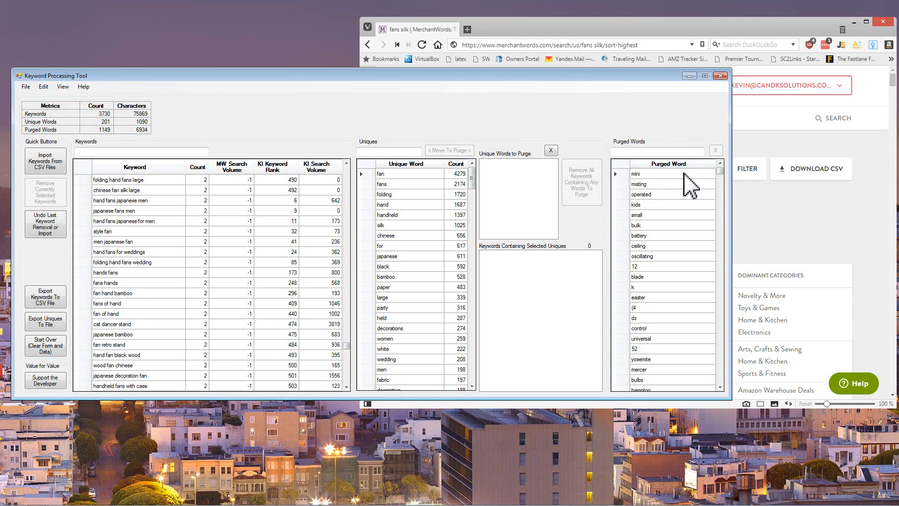
type("mist")
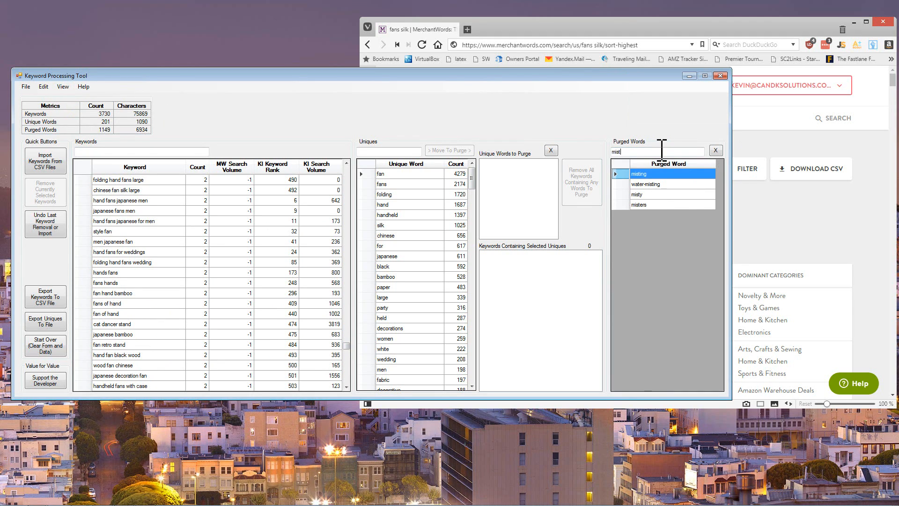
key("BackSpace")
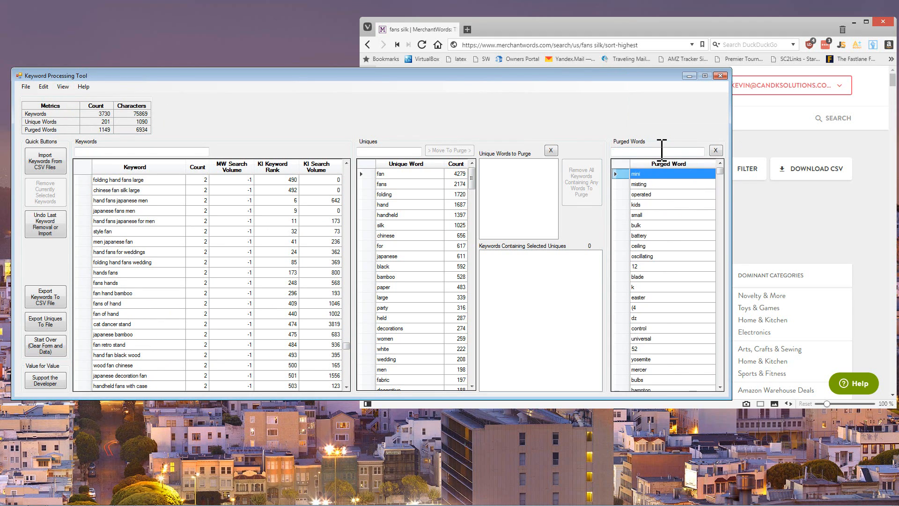
left_click(63, 87)
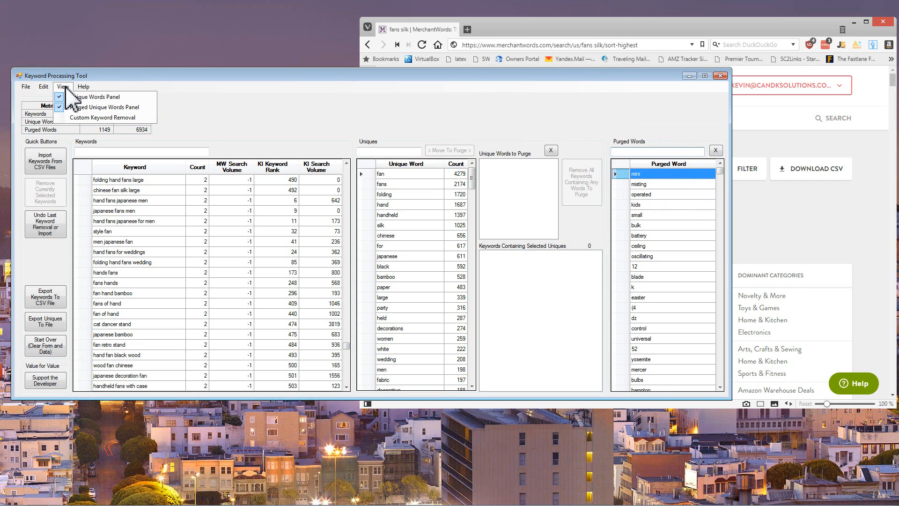
left_click(67, 110)
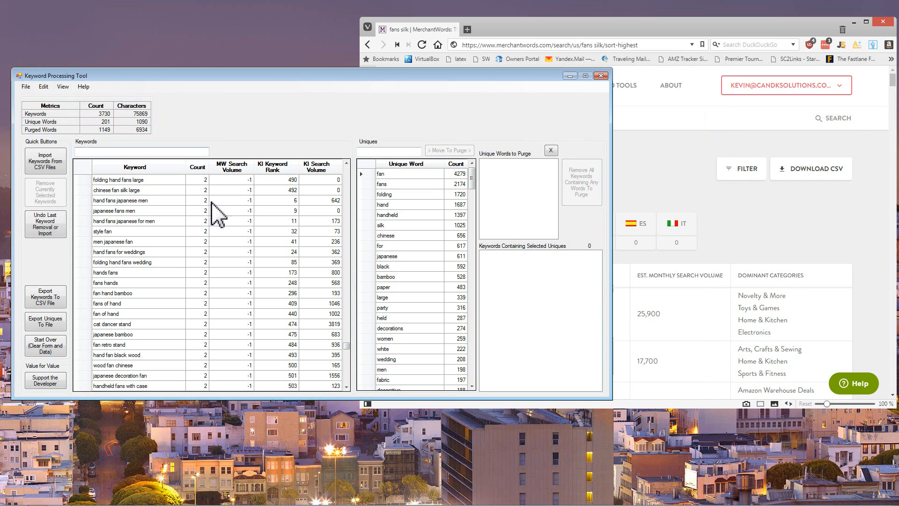
Examine the remaining keywords that contain the unique words "for" and "2".
left_click(418, 245)
left_click_drag(471, 188, 470, 382)
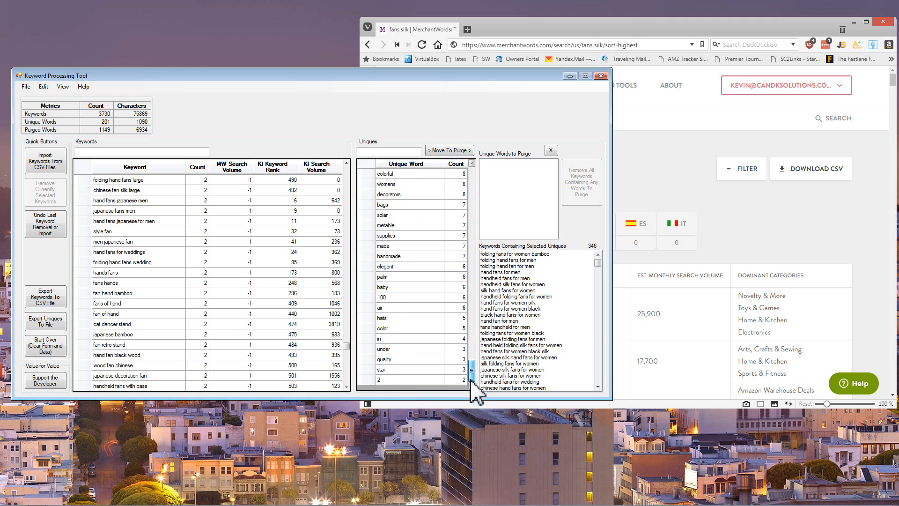
left_click(409, 378)
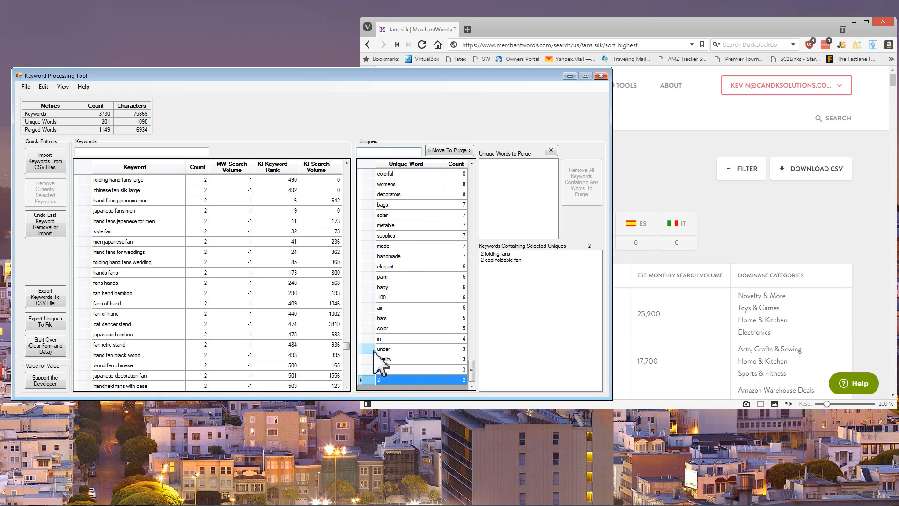
Add all unique words from "bags" through the final "2", except "handmade" and "color", to the words to purge.
left_click(398, 257)
scroll(407, 258, "up", 1)
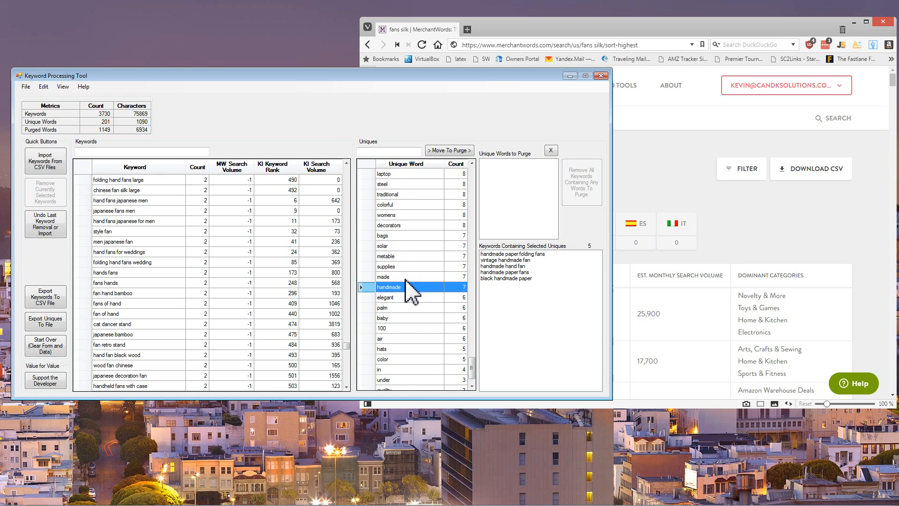
scroll(406, 287, "up", 1)
left_click(393, 287)
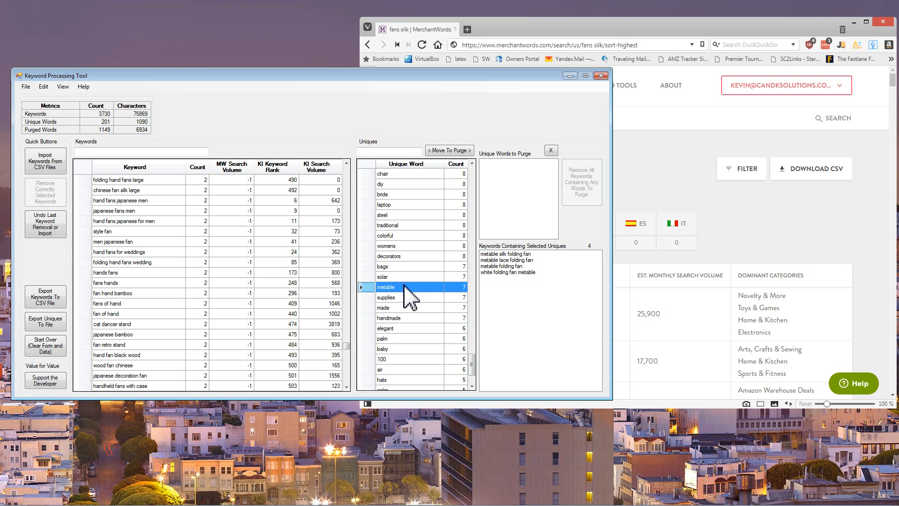
left_click(404, 266)
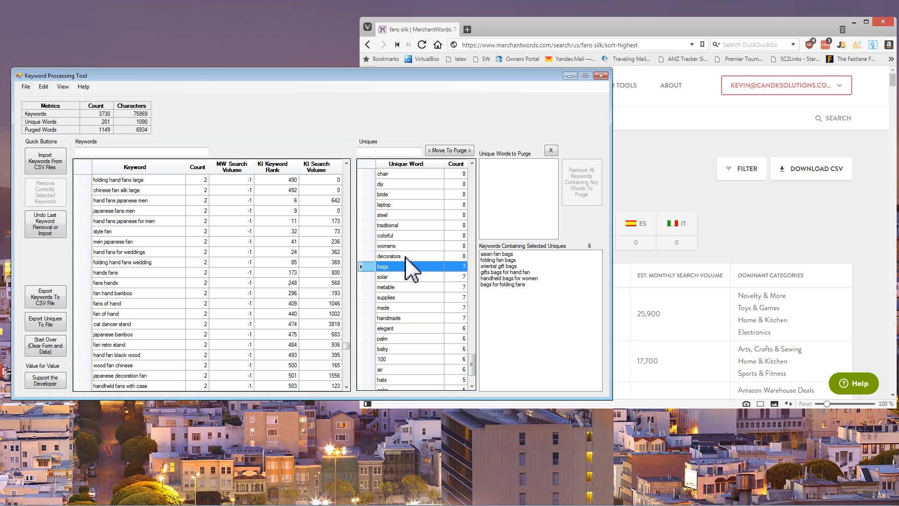
left_click(406, 257)
left_click(400, 267)
scroll(401, 279, "down", 2)
left_click(392, 379, "shift")
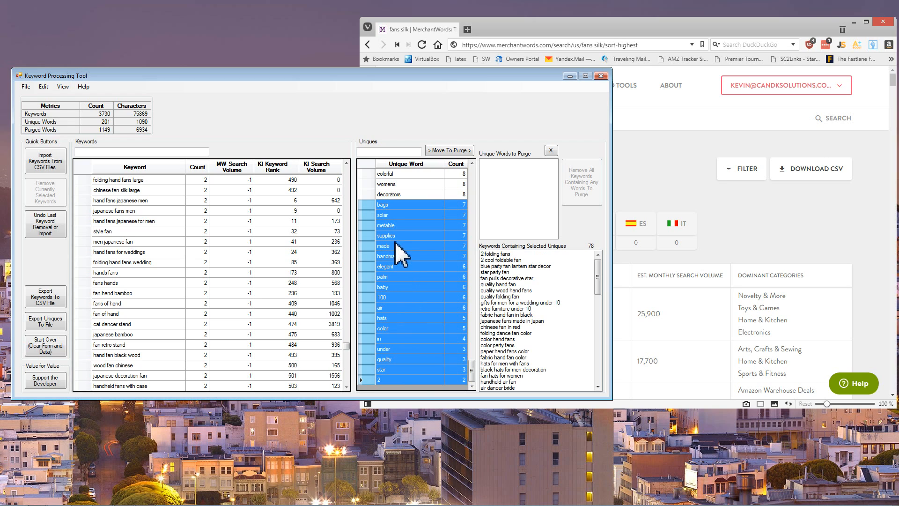
left_click(391, 256, "ctrl")
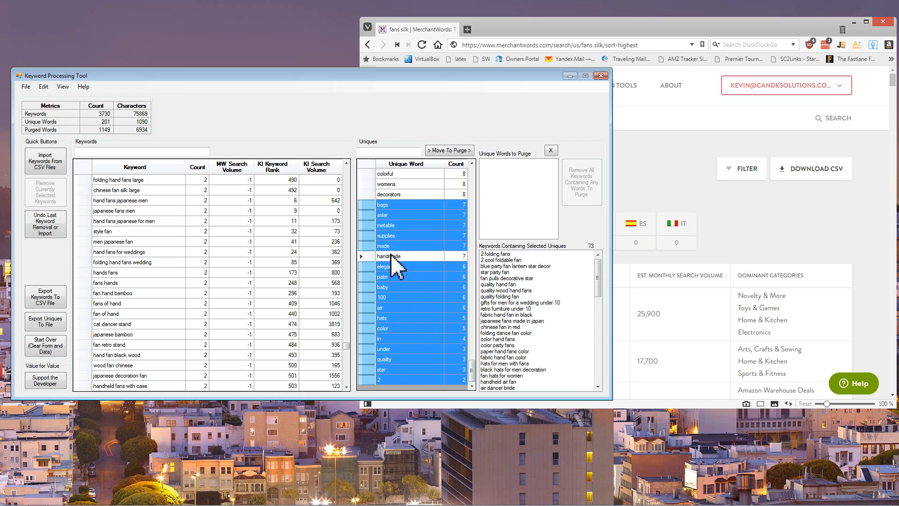
left_click(387, 329, "ctrl")
left_click(448, 151)
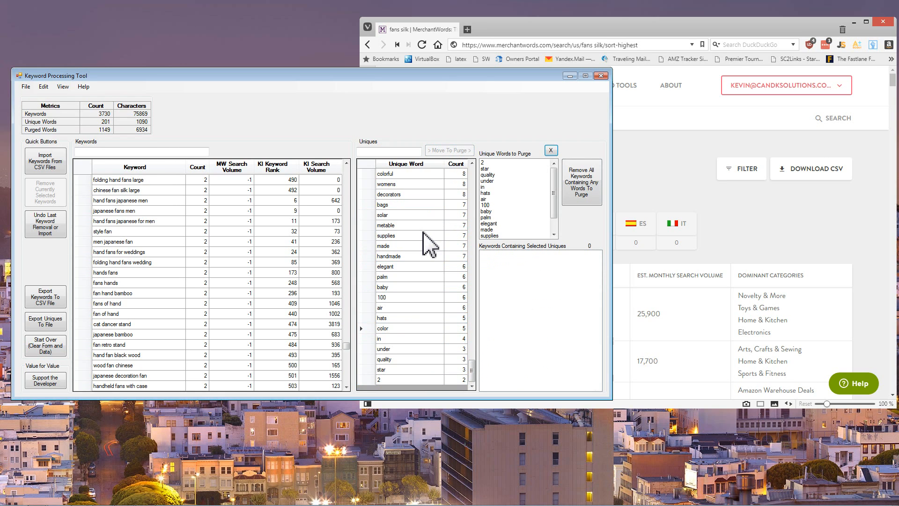
Check the keywords containing "fancy" and add the unique word "royal" to the words to purge.
left_click(418, 205)
scroll(399, 236, "up", 3)
scroll(400, 238, "up", 4)
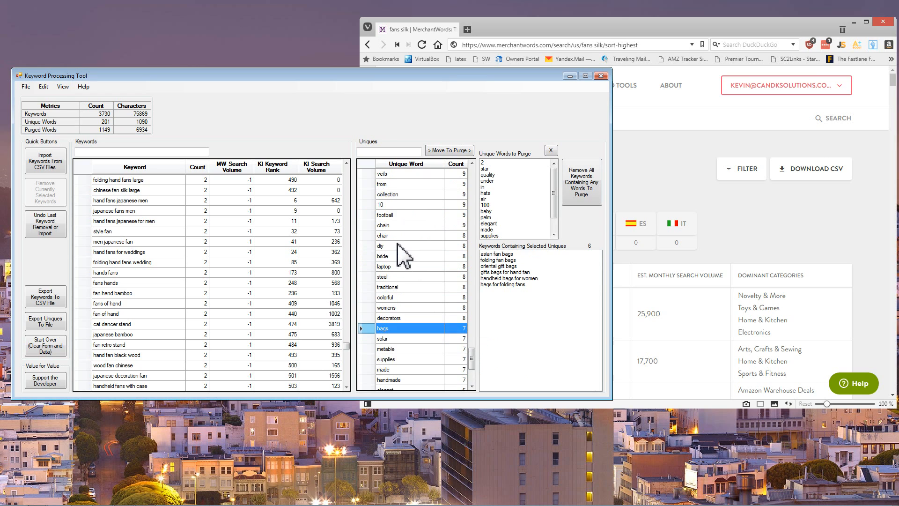
scroll(399, 277, "up", 1)
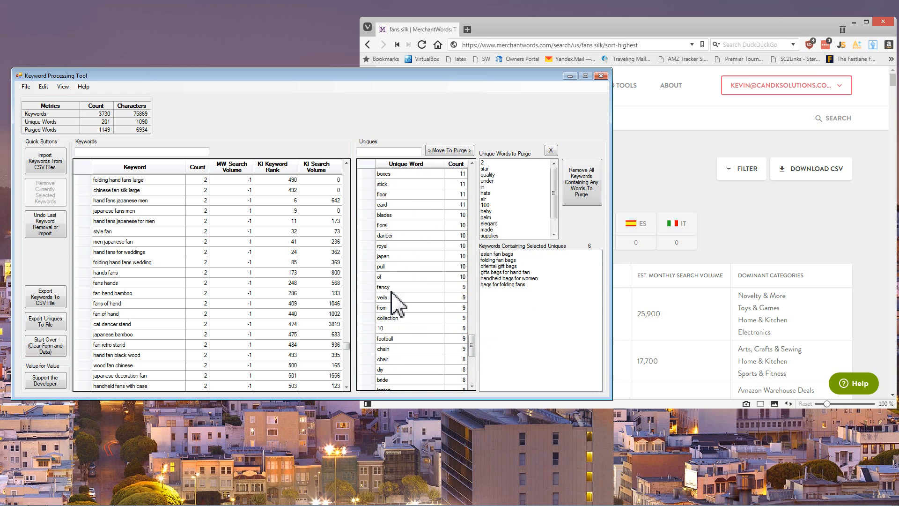
left_click(393, 290)
scroll(400, 287, "up", 1)
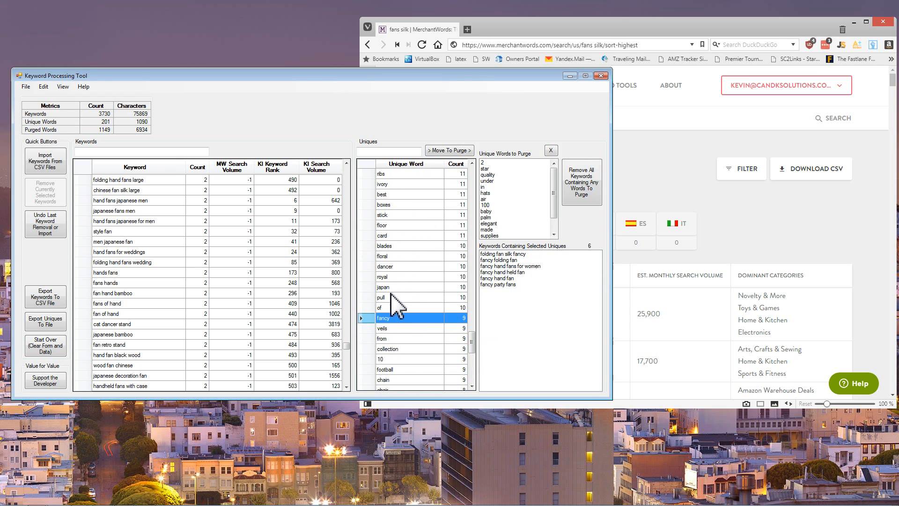
left_click(395, 278)
scroll(397, 281, "up", 2)
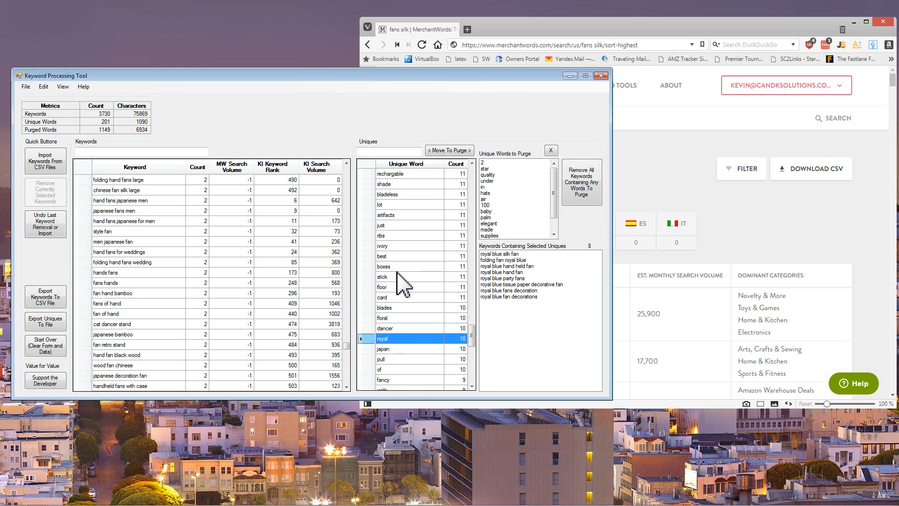
left_click(453, 151)
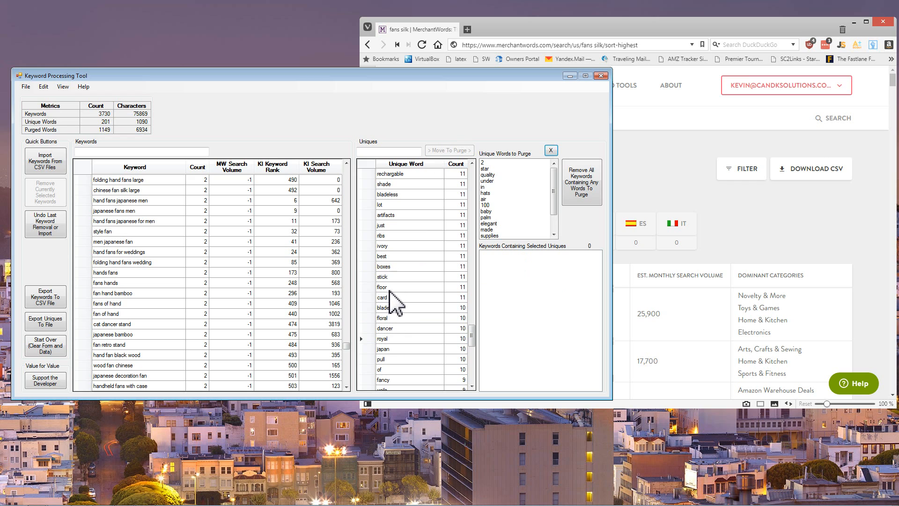
Check the unique word "ivory" and add "manual", "rechargable" and "sports" to the words to purge.
left_click(395, 245)
scroll(411, 243, "up", 5)
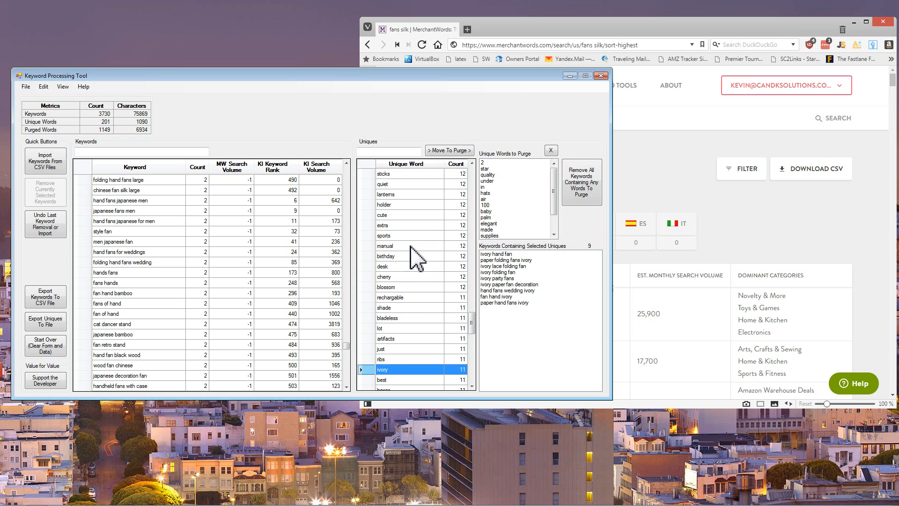
left_click(403, 277)
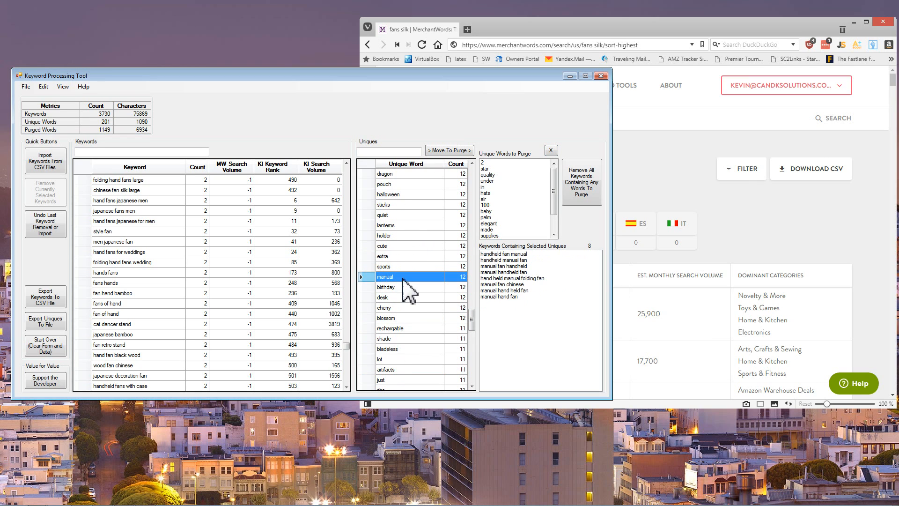
left_click(404, 328, "ctrl")
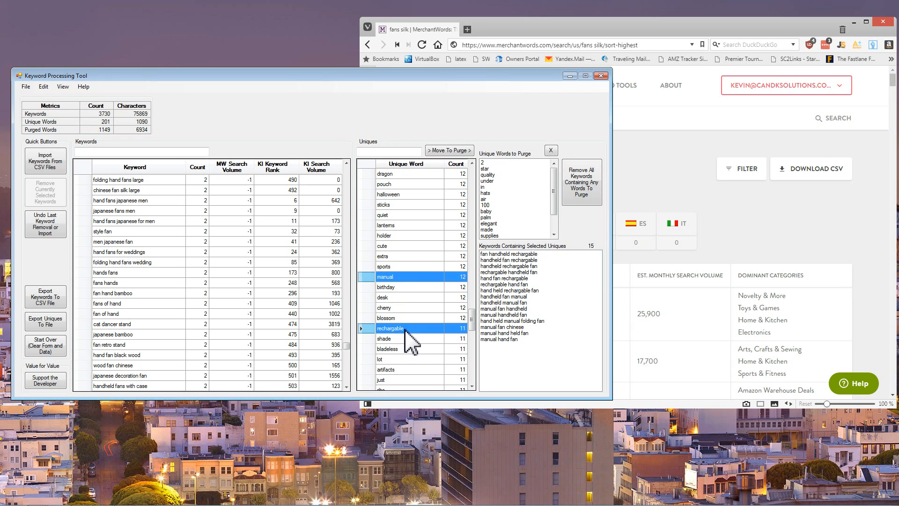
left_click(451, 150)
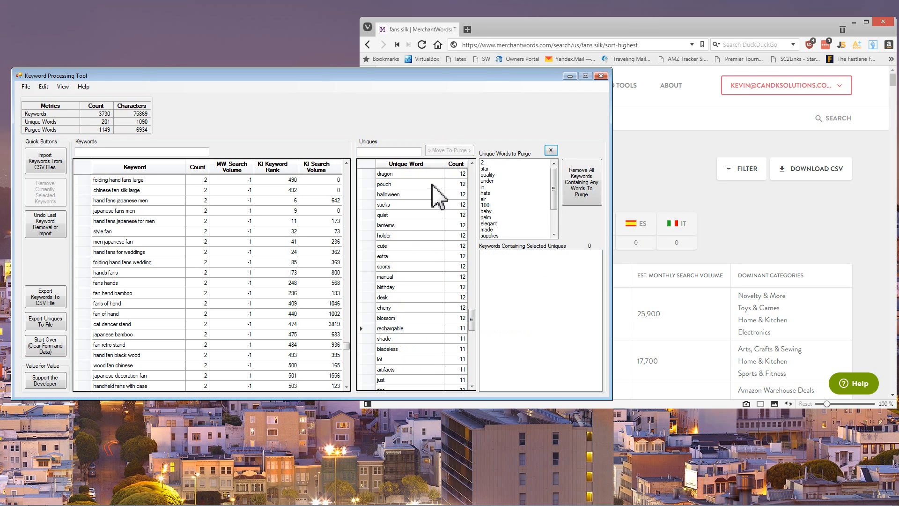
left_click(398, 266)
left_click(457, 149)
Add the unique words "extra" and "sticks" to the words to purge.
left_click(401, 256)
scroll(401, 270, "up", 2)
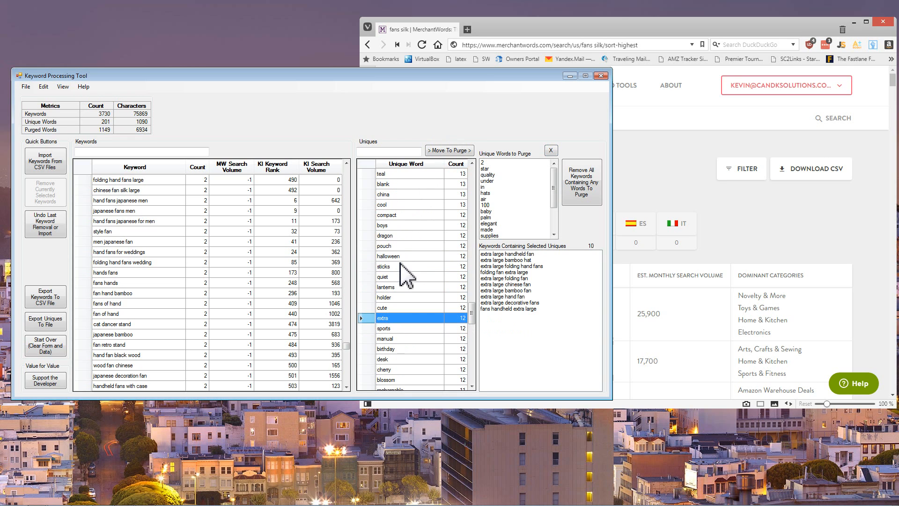
left_click(441, 151)
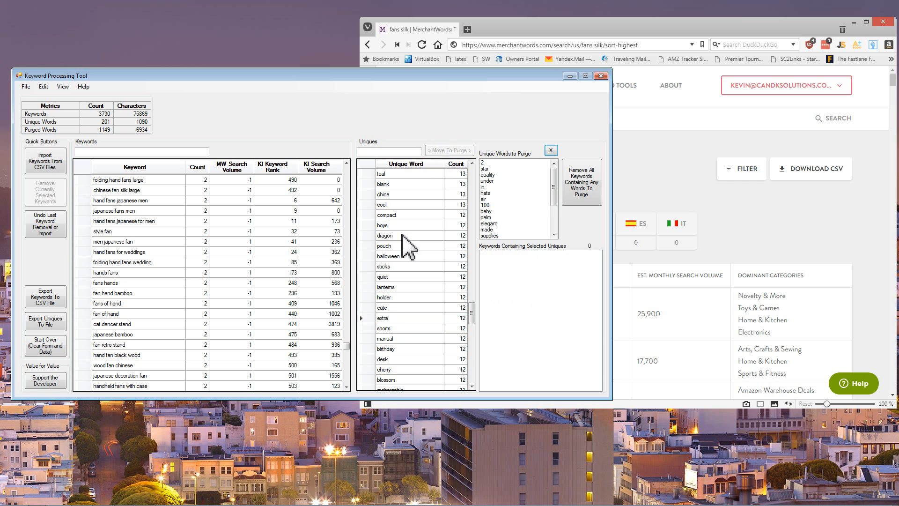
left_click(398, 267)
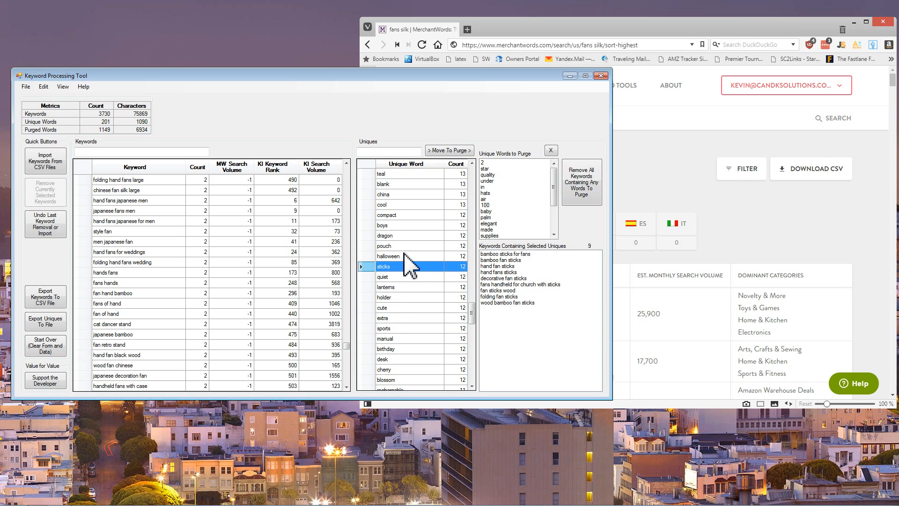
left_click(452, 153)
Check the keywords containing "compact" and add the unique word "cool" to the words to purge.
left_click(407, 217)
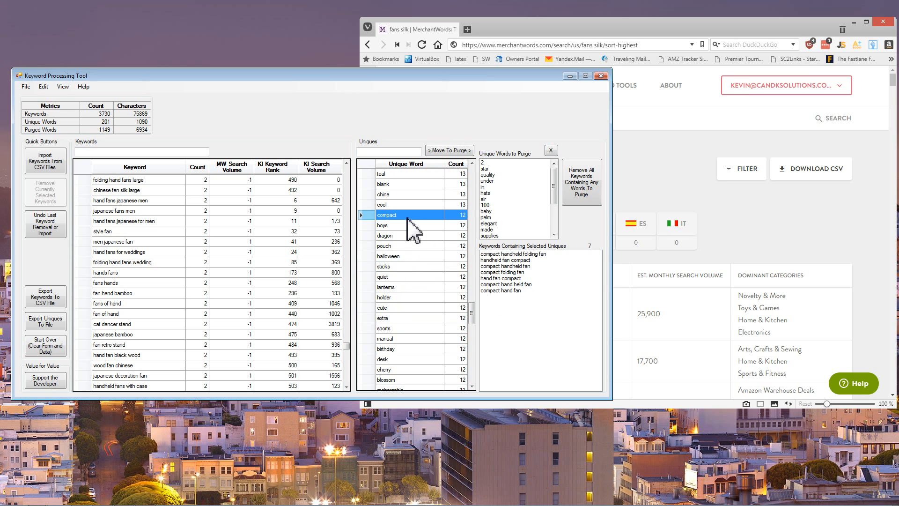
scroll(412, 253, "up", 2)
scroll(406, 248, "up", 1)
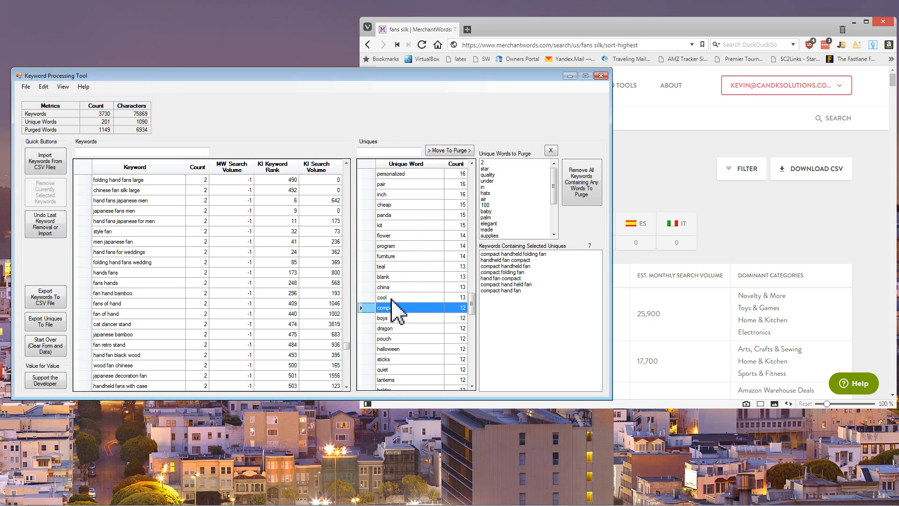
left_click(392, 298)
left_click(449, 150)
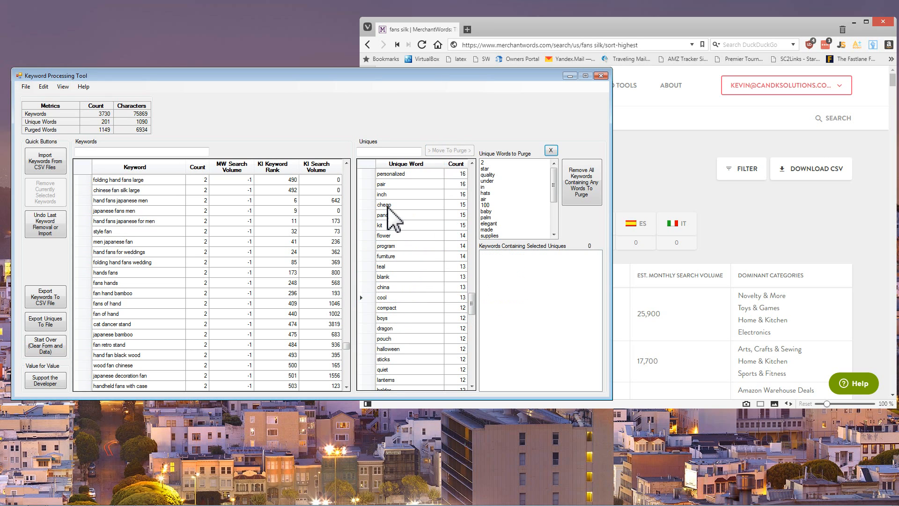
Filter the unique words by "mist", add both "mist" and "mister" to the words to purge, and clear the filter.
left_click(404, 151)
type("mist")
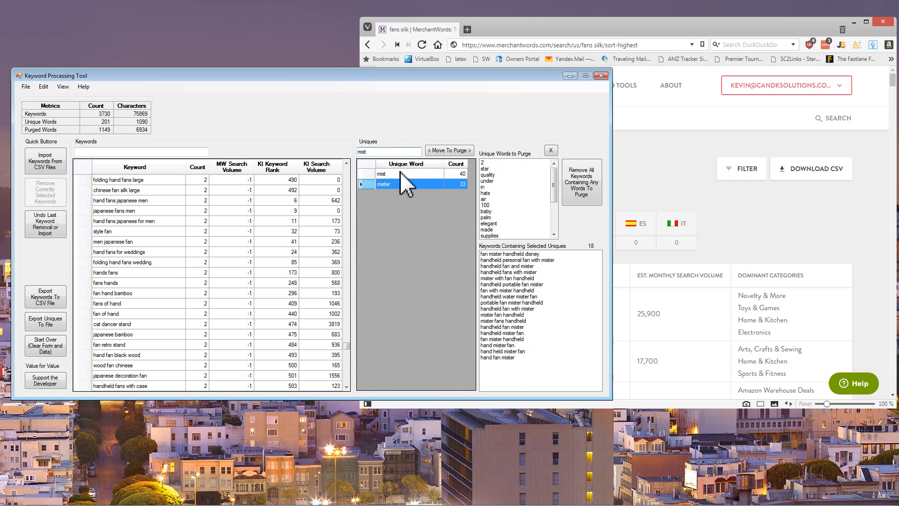
left_click(402, 173, "shift")
left_click(449, 151)
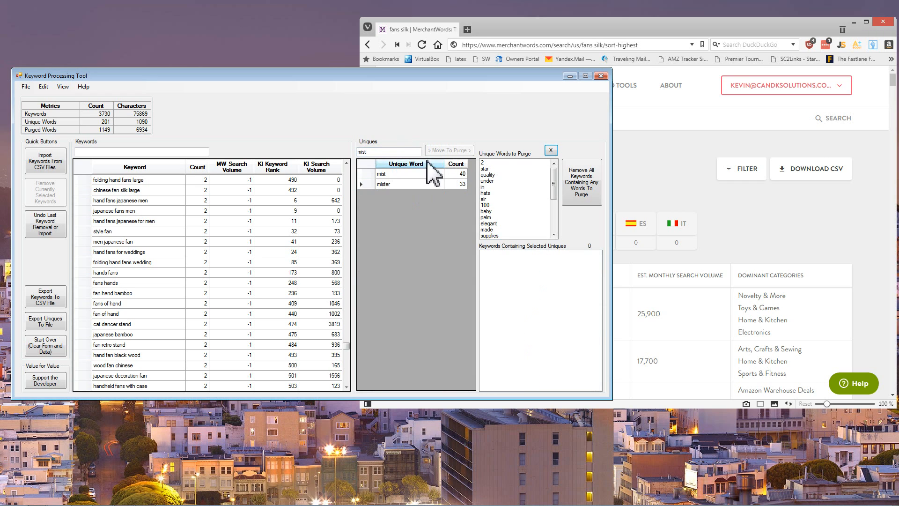
key("BackSpace")
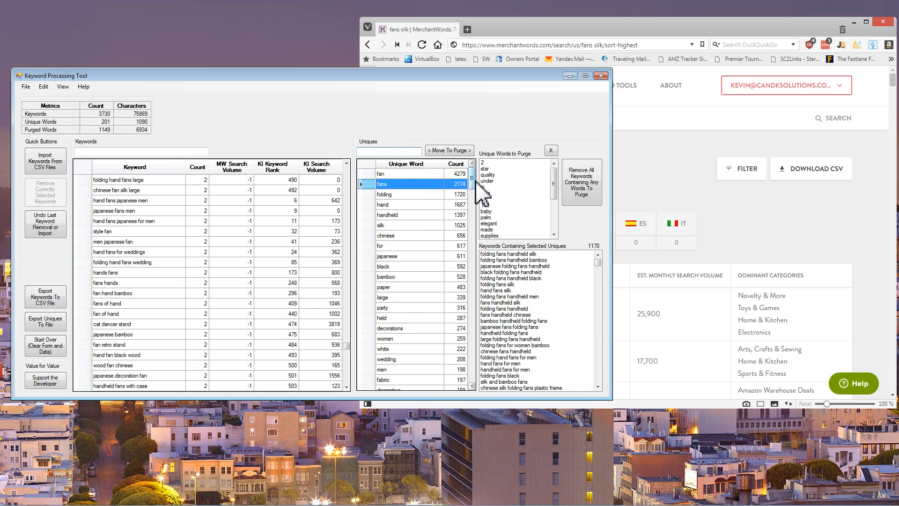
Add the higher-count unique words "plastic", "spanish" and "round" to the words to purge.
left_click_drag(472, 183, 474, 215)
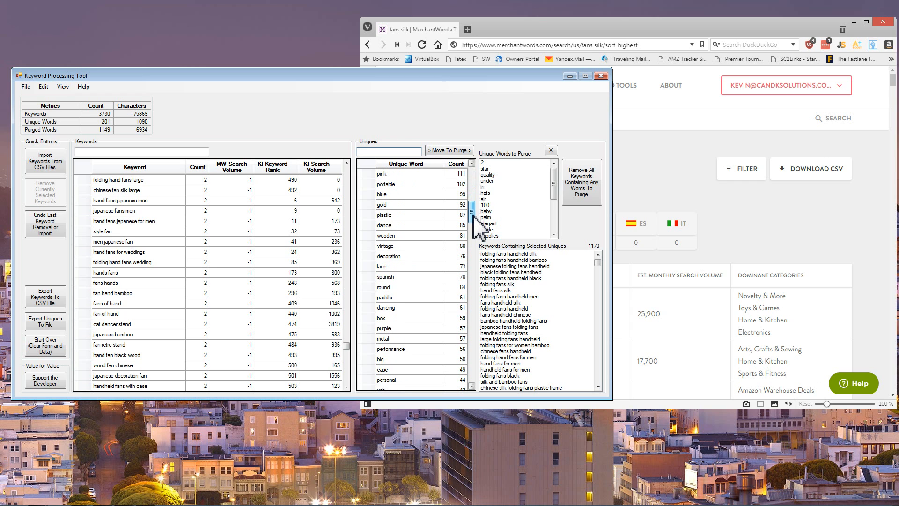
left_click(410, 217)
left_click(459, 153)
left_click_drag(471, 209, 471, 215)
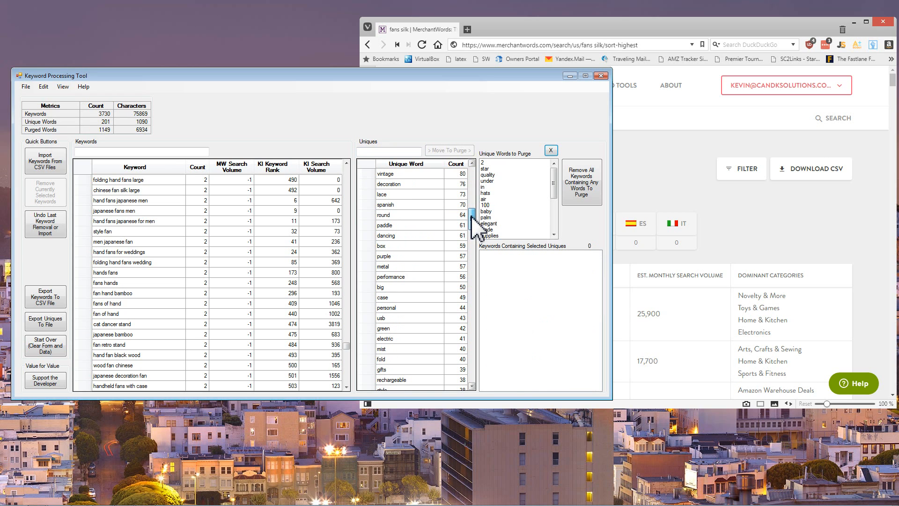
left_click(450, 195)
left_click(447, 205)
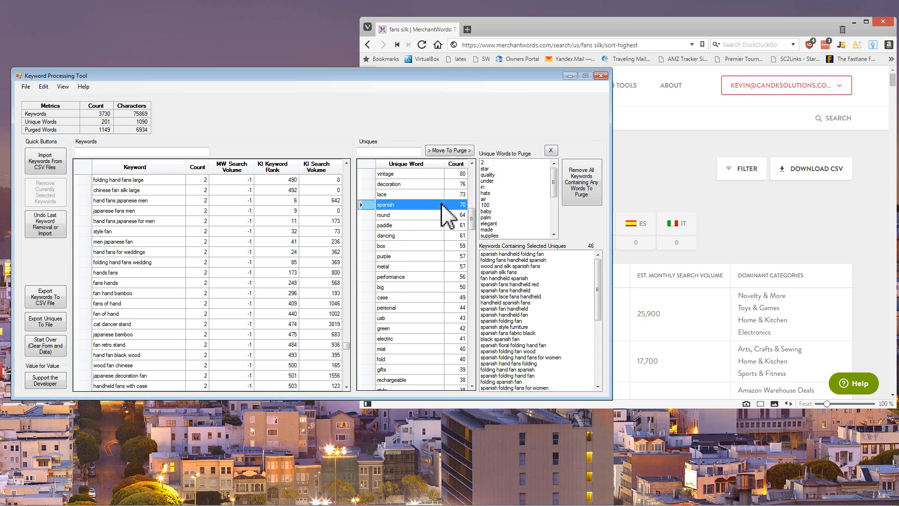
left_click(451, 151)
left_click(422, 215)
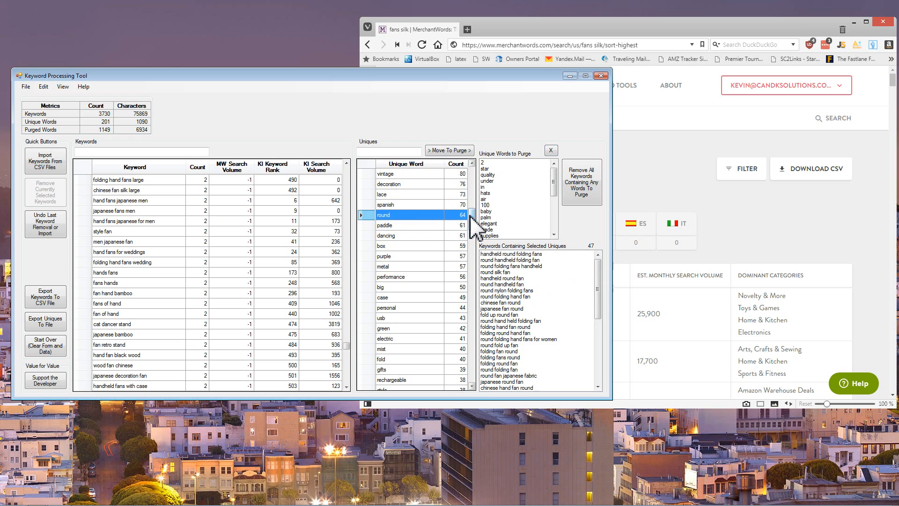
left_click(450, 151)
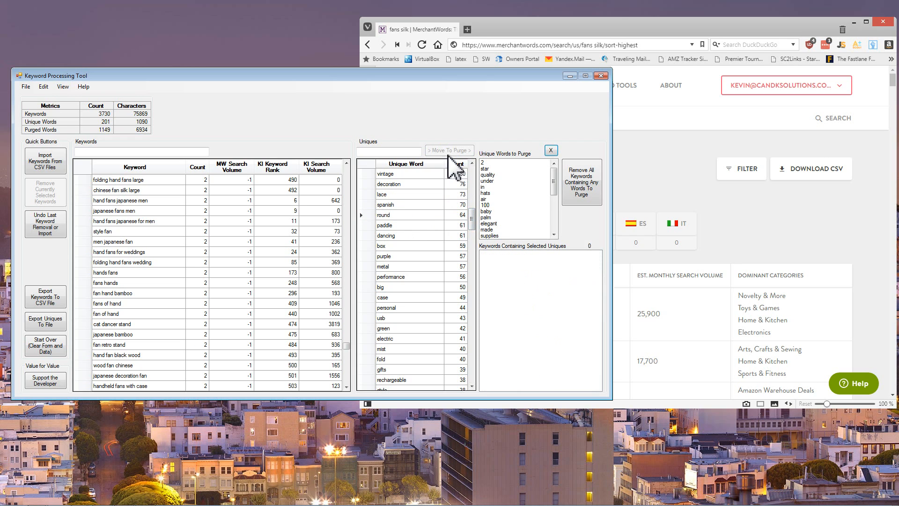
Add the unique words "rechargeable" and "electric" to the words to purge.
left_click_drag(468, 225, 472, 236)
left_click(435, 245)
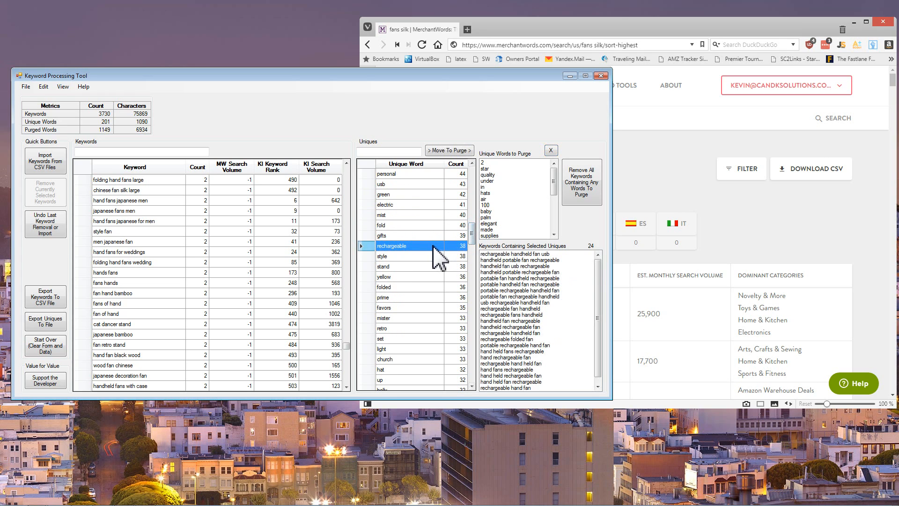
left_click(450, 151)
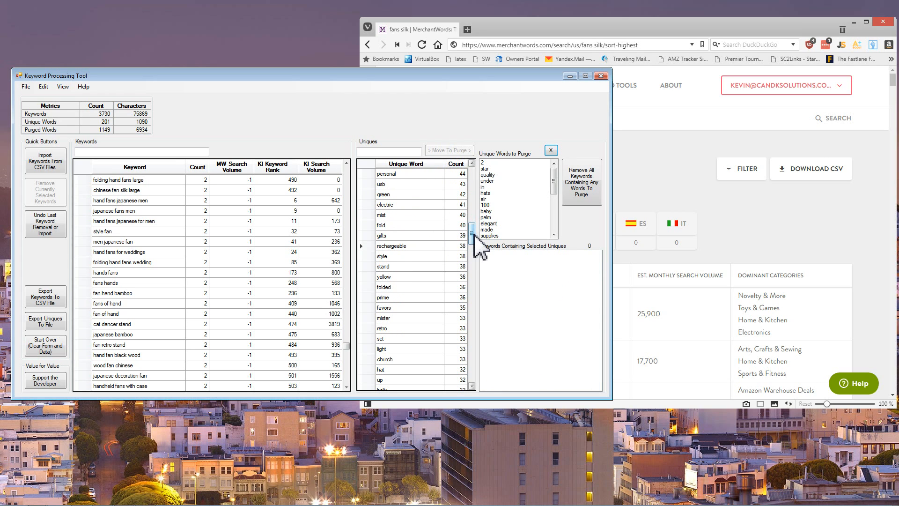
left_click_drag(473, 233, 474, 236)
left_click(445, 194)
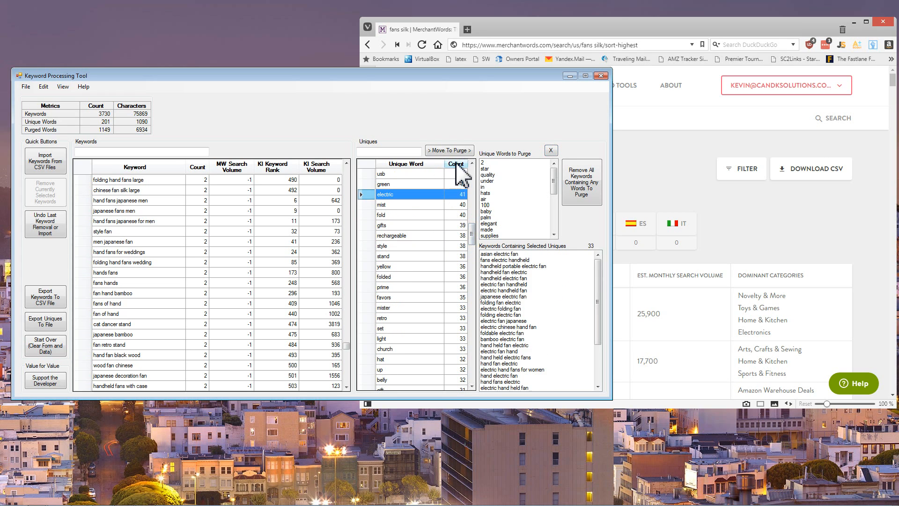
left_click(451, 151)
Remove all keywords containing any of the words to purge and review the remaining keywords from the highest search volume down.
left_click_drag(472, 236, 473, 261)
left_click(570, 187)
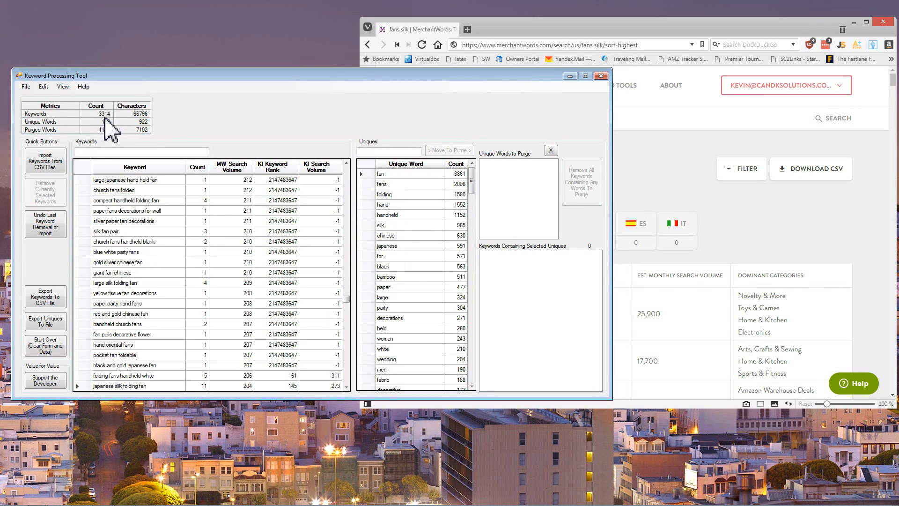
left_click_drag(349, 301, 349, 170)
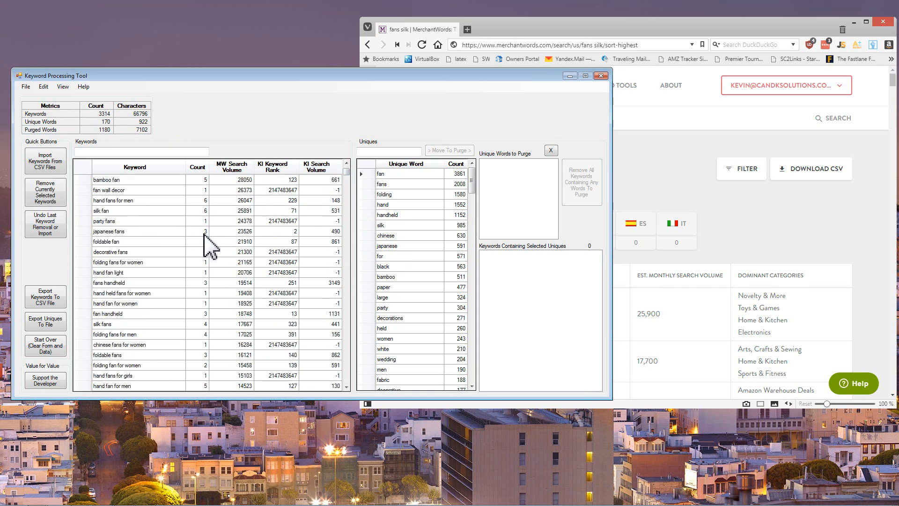
scroll(205, 234, "down", 20)
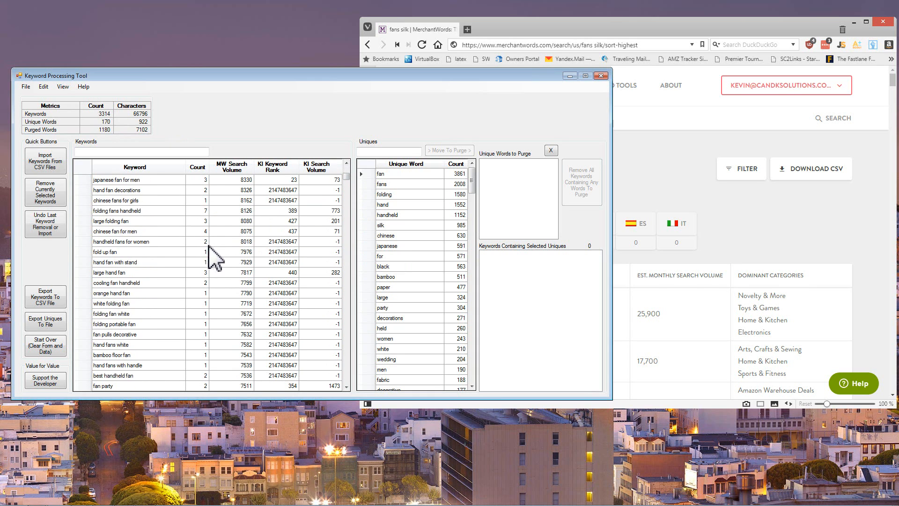
Review the low-volume keywords far down the keyword list, especially those with an MW search volume of -1.
scroll(261, 221, "down", 10)
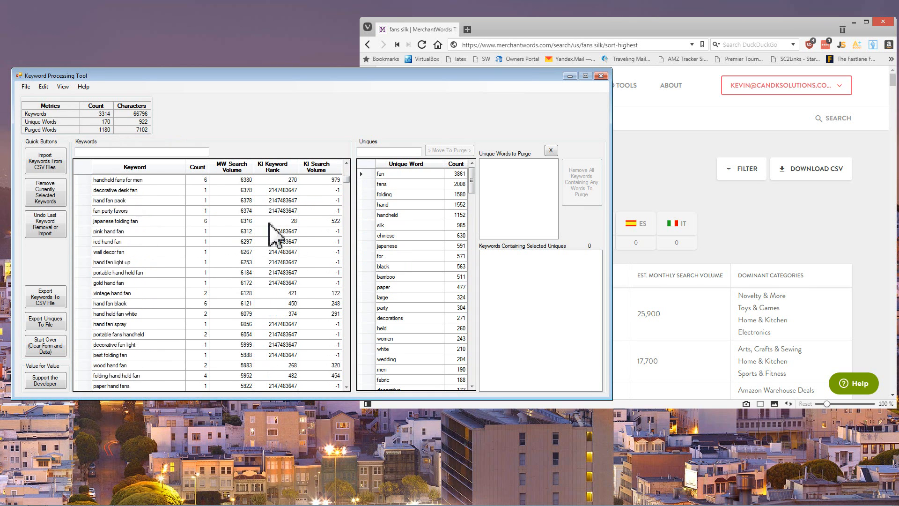
left_click_drag(346, 179, 356, 365)
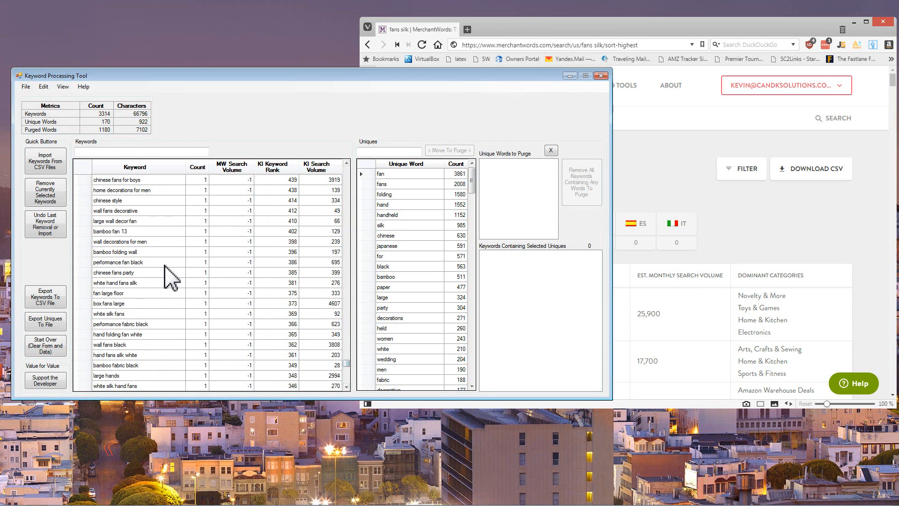
left_click(161, 303)
left_click(154, 314)
scroll(156, 325, "down", 8)
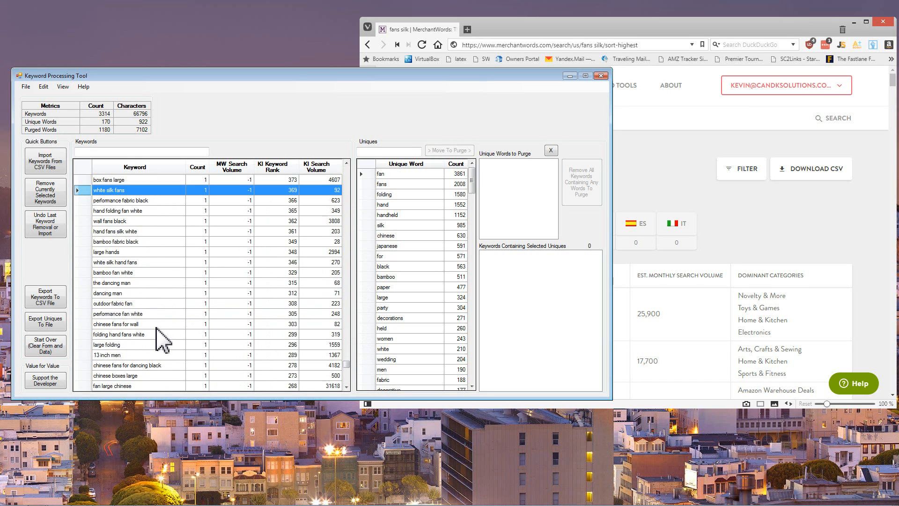
left_click(135, 312)
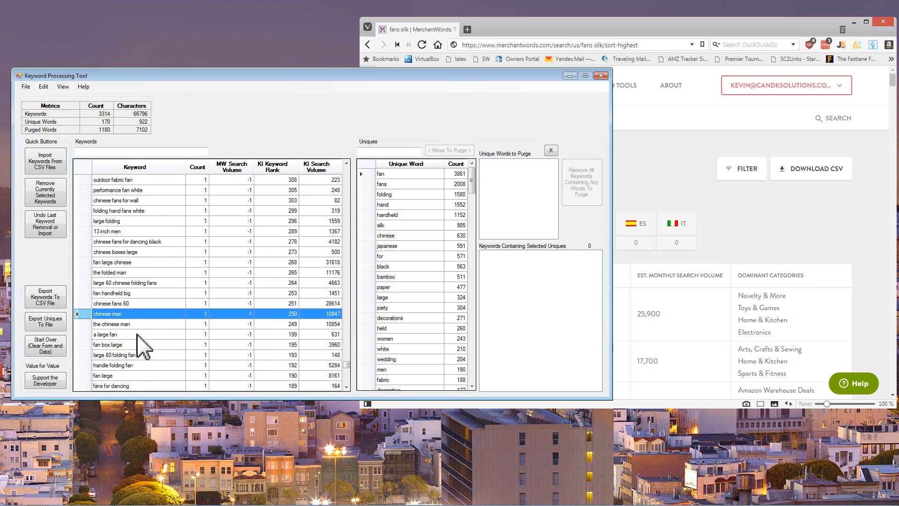
left_click(136, 324)
scroll(135, 324, "down", 2)
left_click(133, 275)
left_click(136, 283)
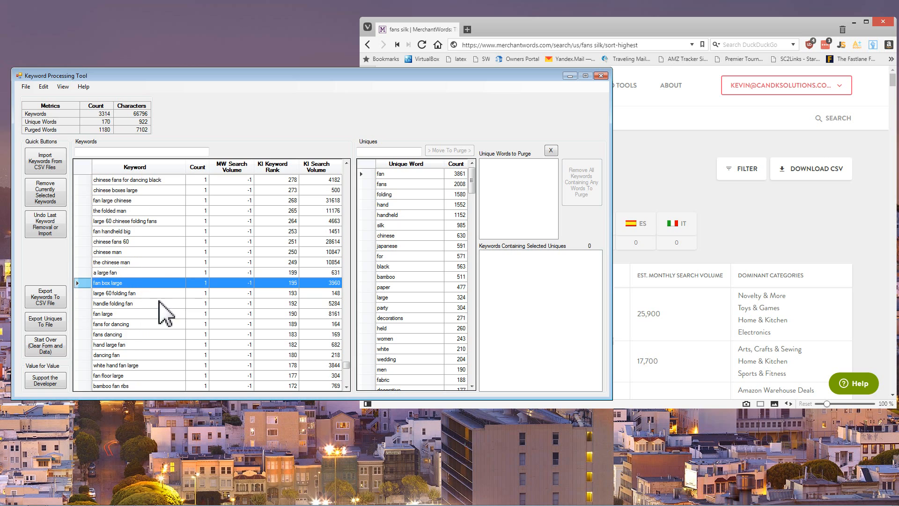
scroll(151, 287, "down", 3)
left_click(132, 263)
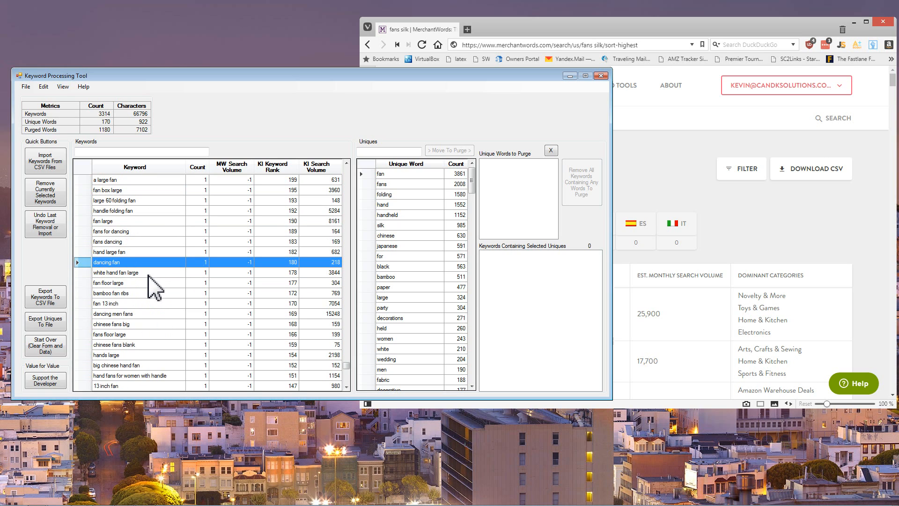
scroll(147, 281, "down", 2)
left_click(145, 242)
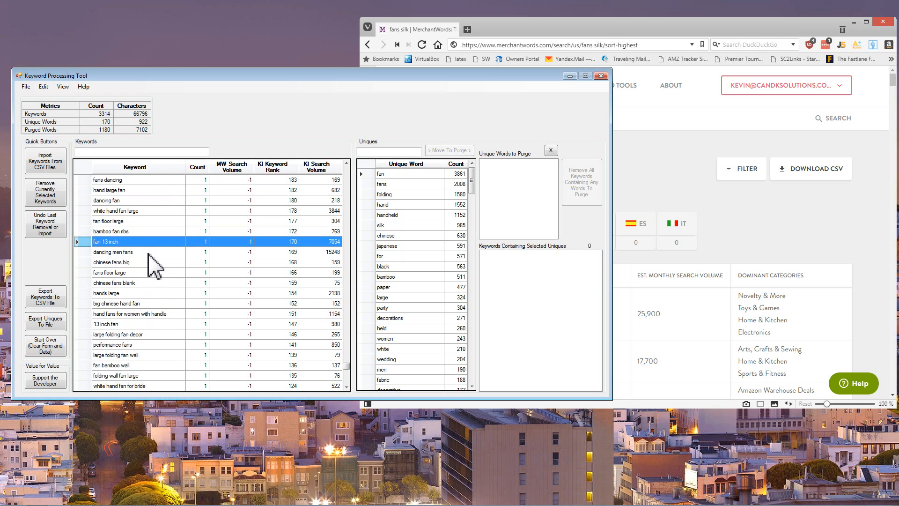
left_click(148, 294)
left_click(145, 324)
scroll(146, 328, "down", 2)
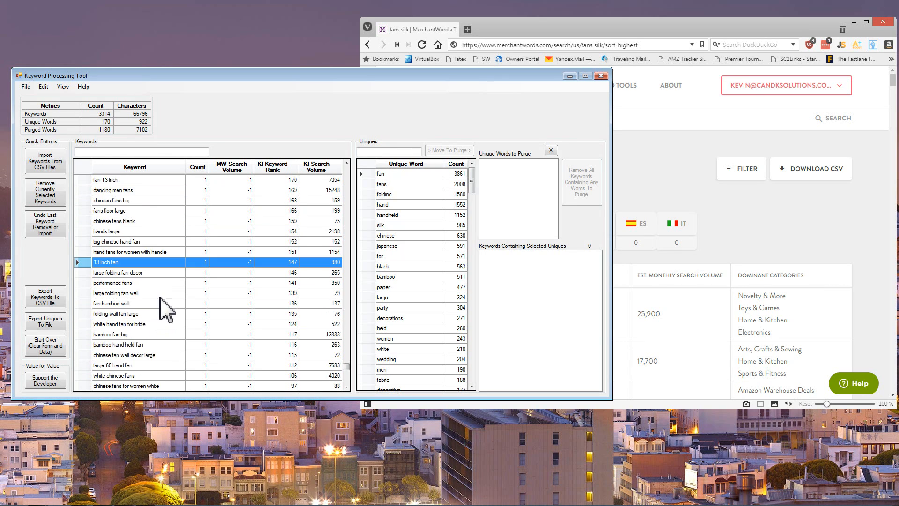
left_click(138, 334)
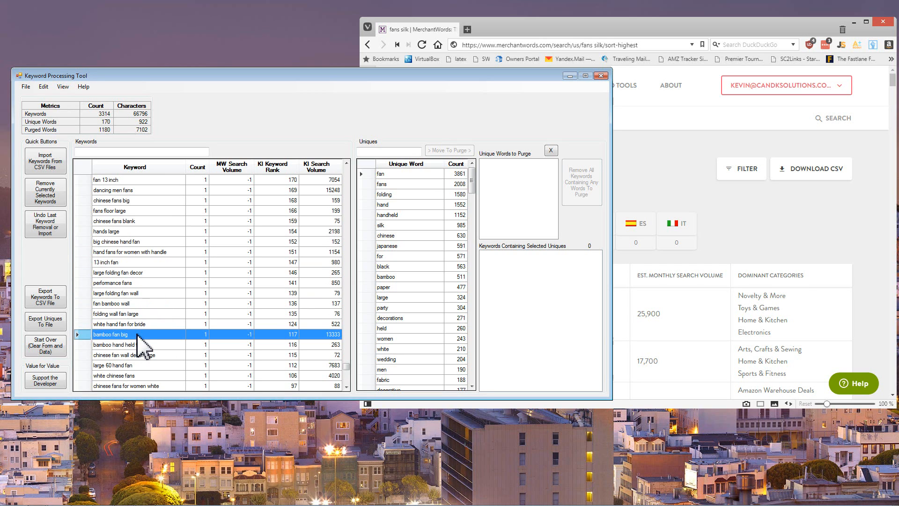
scroll(148, 356, "down", 3)
Select the keyword "oriental fan silk" and search for it on MerchantWords in the browser.
left_click(142, 333)
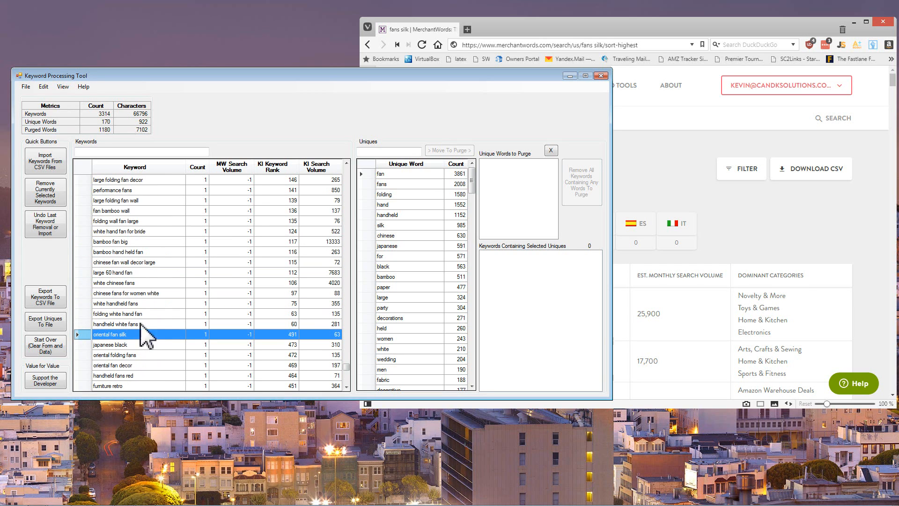
left_click(482, 35)
triple_click(461, 117)
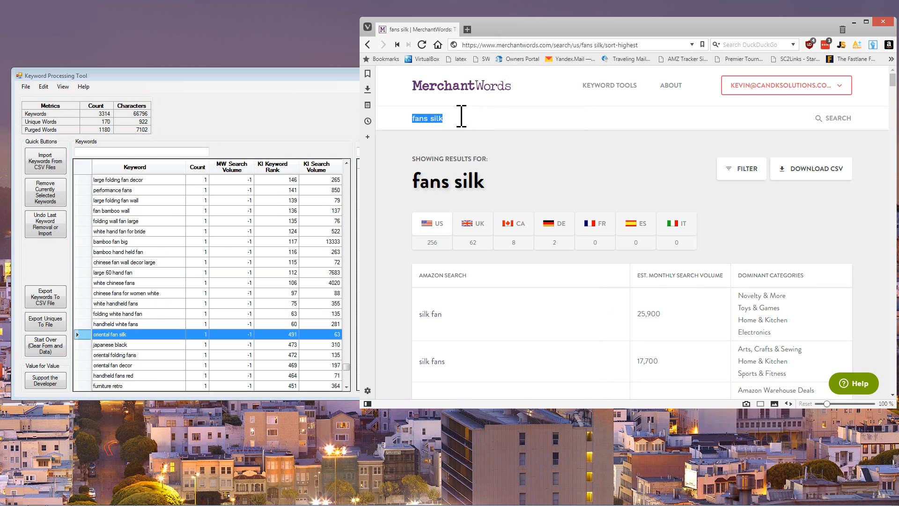
type("oriental fan s")
key("Return")
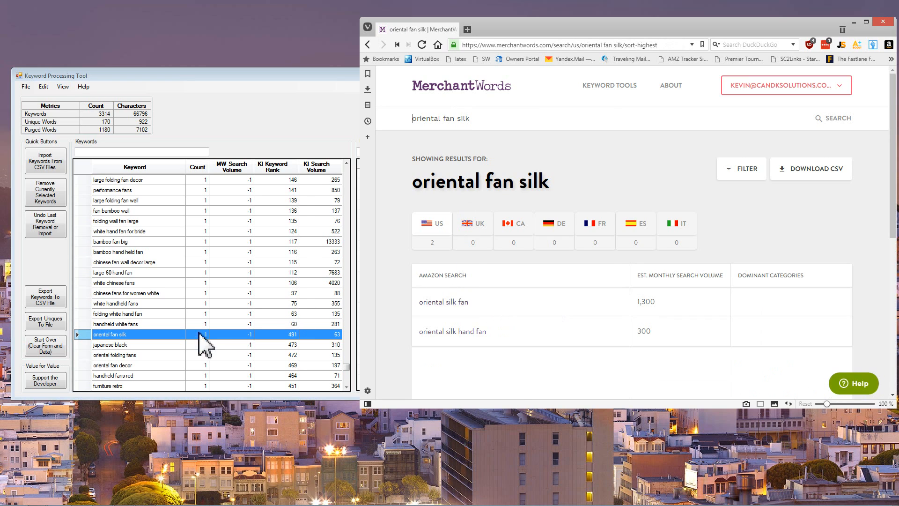
Return to the Keyword Processing Tool and review the keywords from "japanese black" down to those around "sleeve fabric".
left_click(158, 344)
scroll(152, 332, "down", 1)
scroll(151, 332, "down", 1)
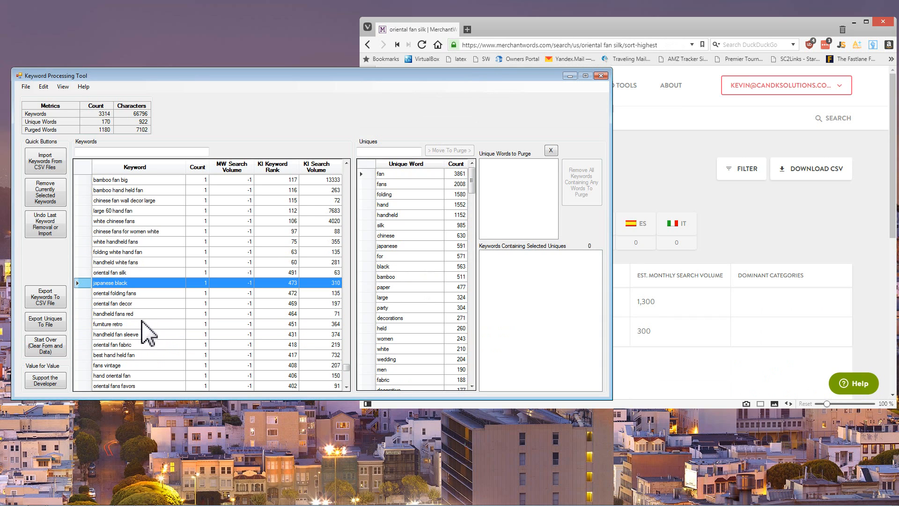
scroll(149, 332, "down", 3)
left_click(138, 272)
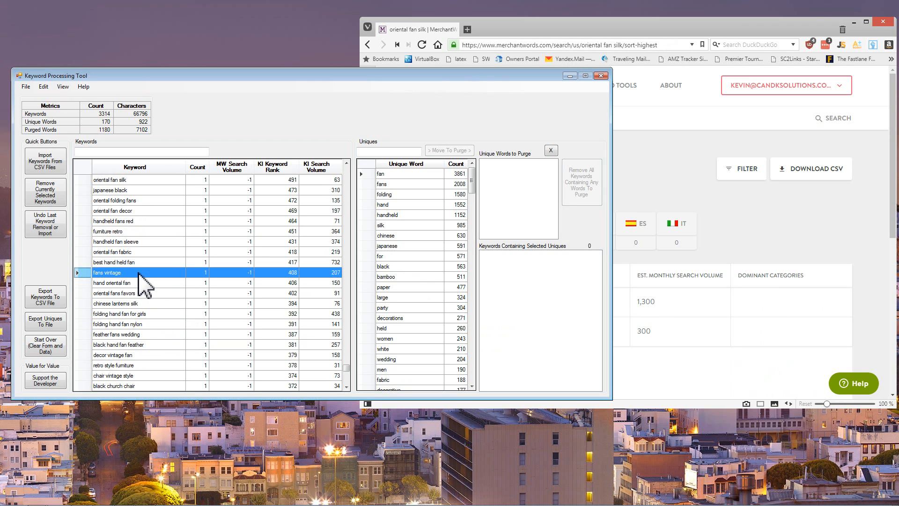
scroll(144, 295, "down", 4)
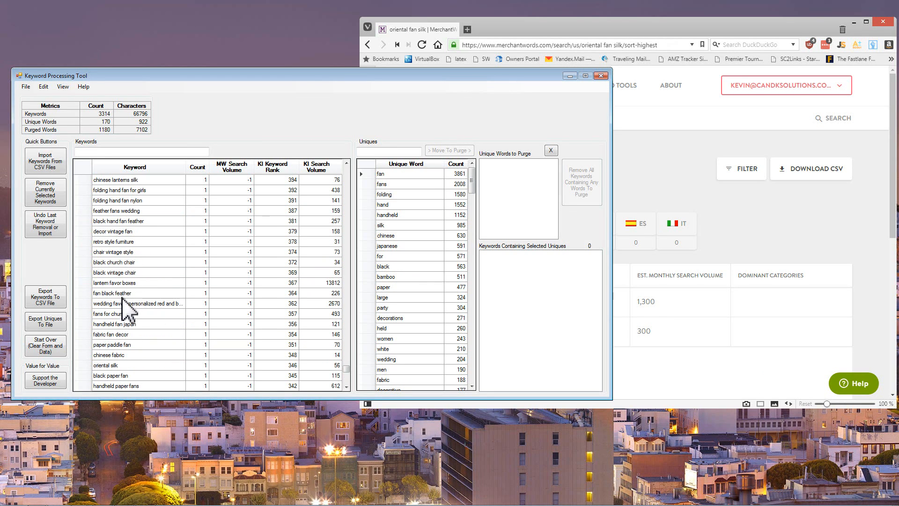
left_click(134, 314)
left_click(136, 365)
scroll(155, 356, "down", 4)
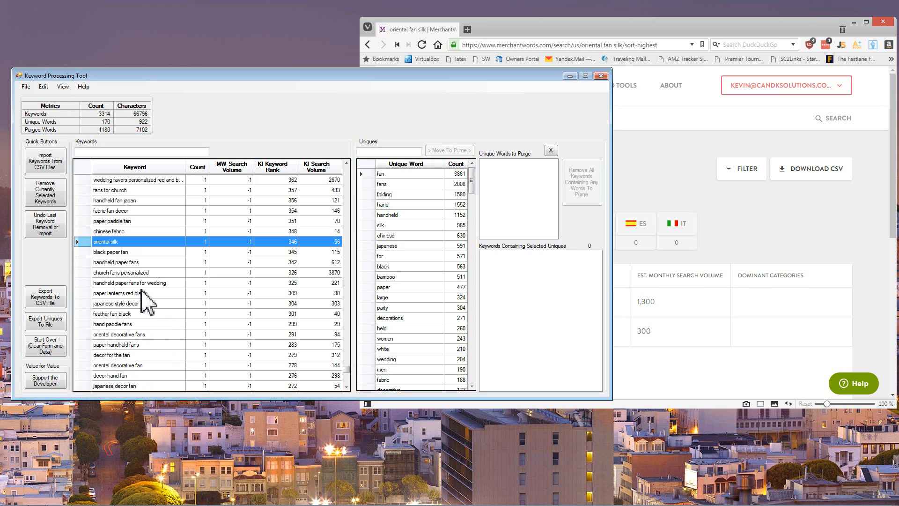
left_click(141, 303)
scroll(145, 304, "down", 6)
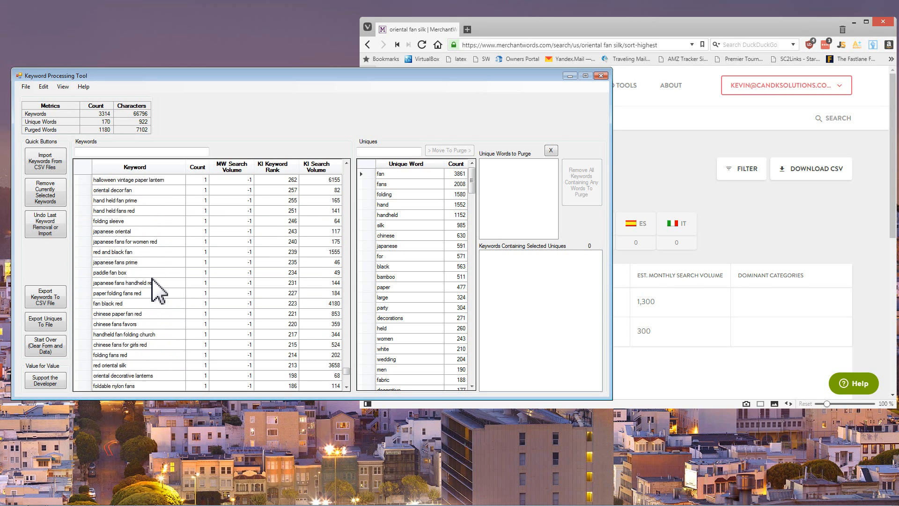
scroll(152, 278, "down", 4)
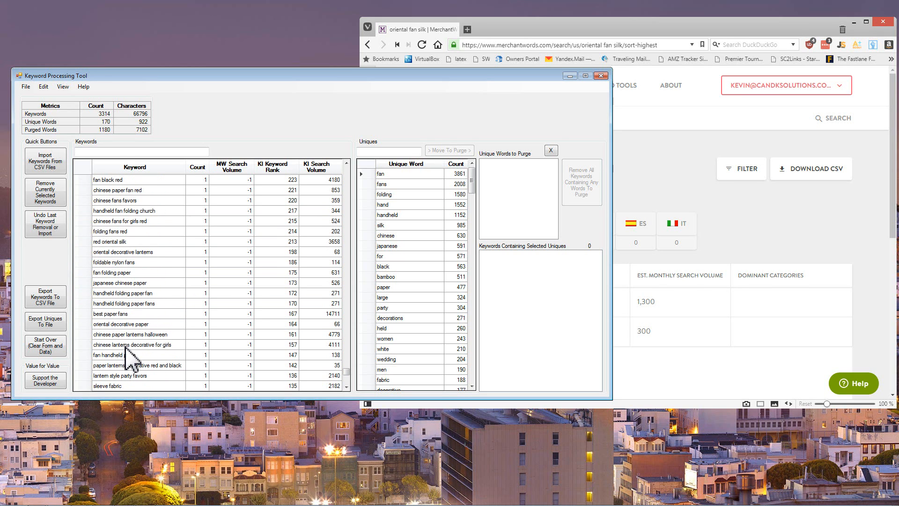
left_click(127, 355)
scroll(136, 365, "down", 2)
Filter the unique words by "slee" and add "sleeve" to the words to purge.
left_click(130, 325)
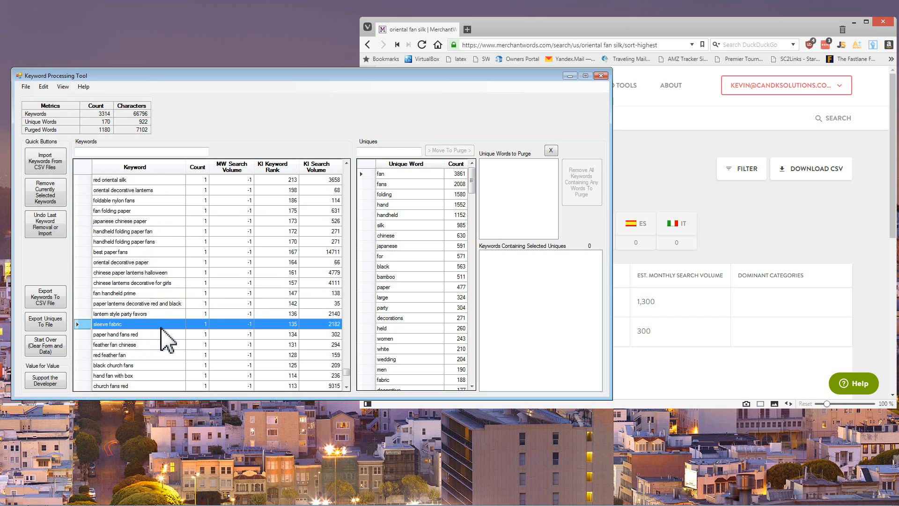
type("slee")
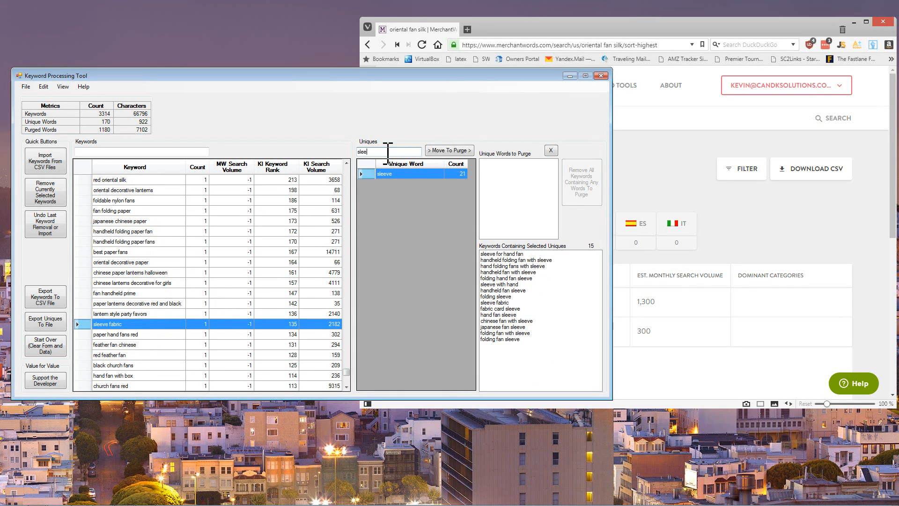
left_click(442, 151)
Review the keywords from "paper hand fans red" down to "oriental fans" and search MerchantWords for "oriental fans".
left_click(150, 334)
scroll(154, 339, "down", 4)
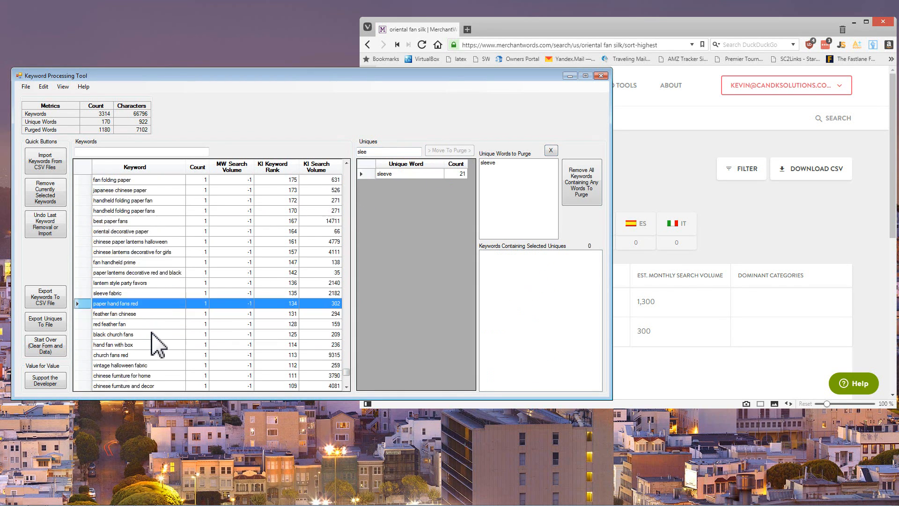
scroll(139, 318, "down", 2)
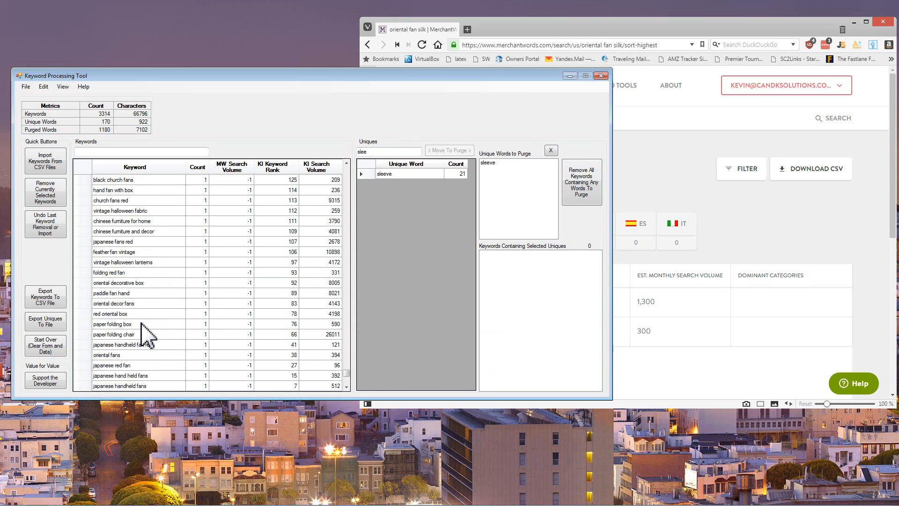
scroll(141, 323, "down", 1)
left_click(140, 324)
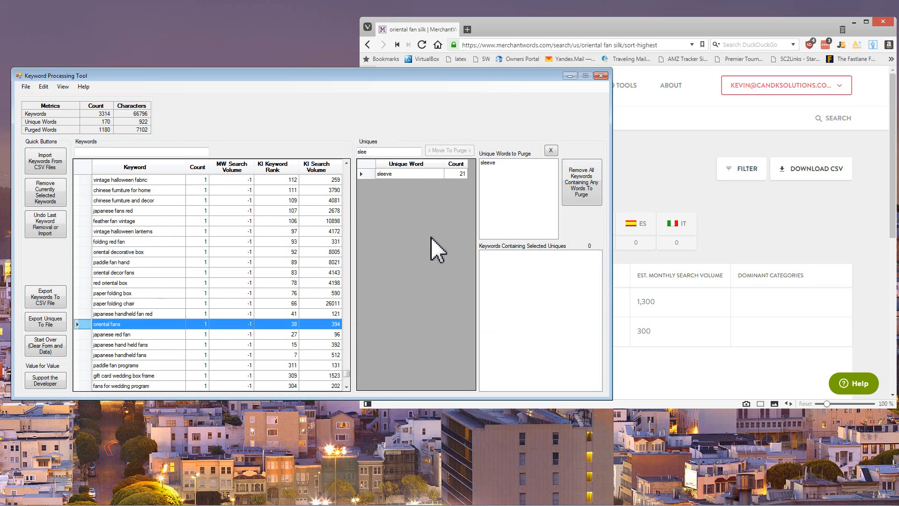
left_click(660, 118)
type("ori")
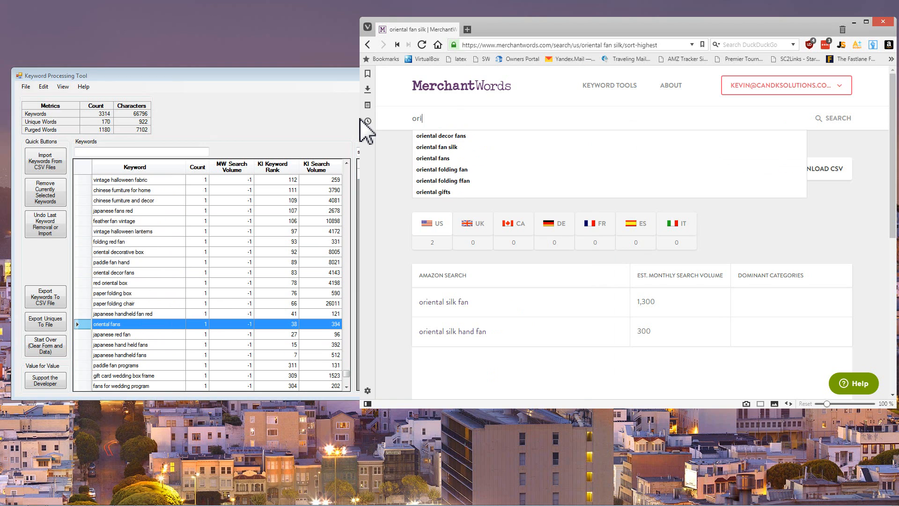
type("ental fans")
key("Return")
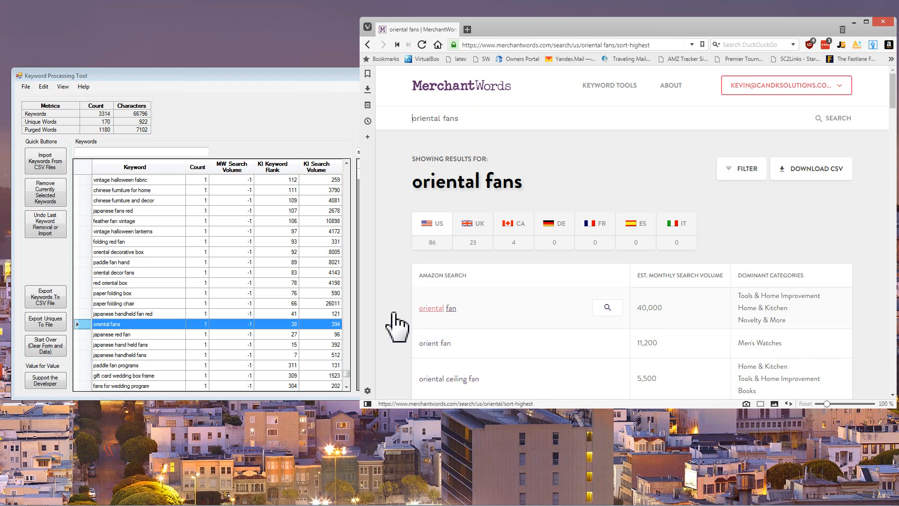
Filter the keywords in the Keyword Processing Tool by "oriental fan" and clear the filter after checking the matches.
left_click(141, 151)
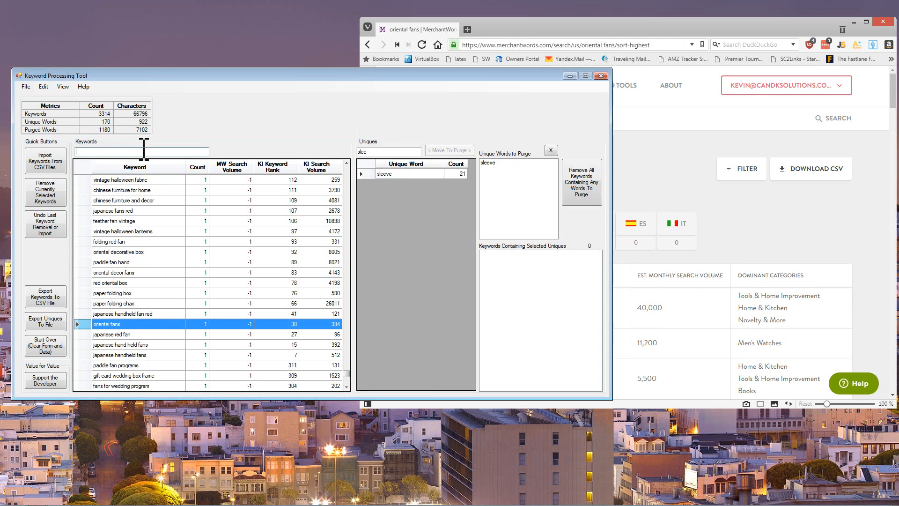
type("oriental fan")
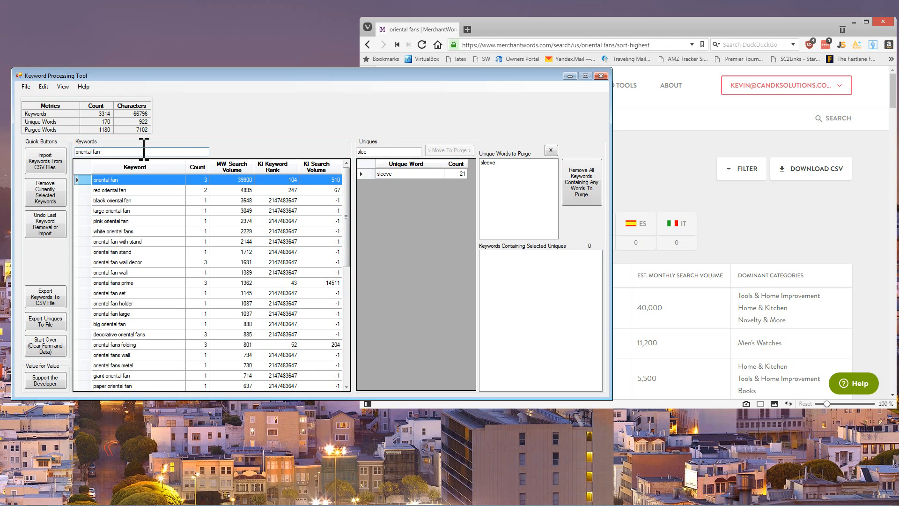
key("BackSpace")
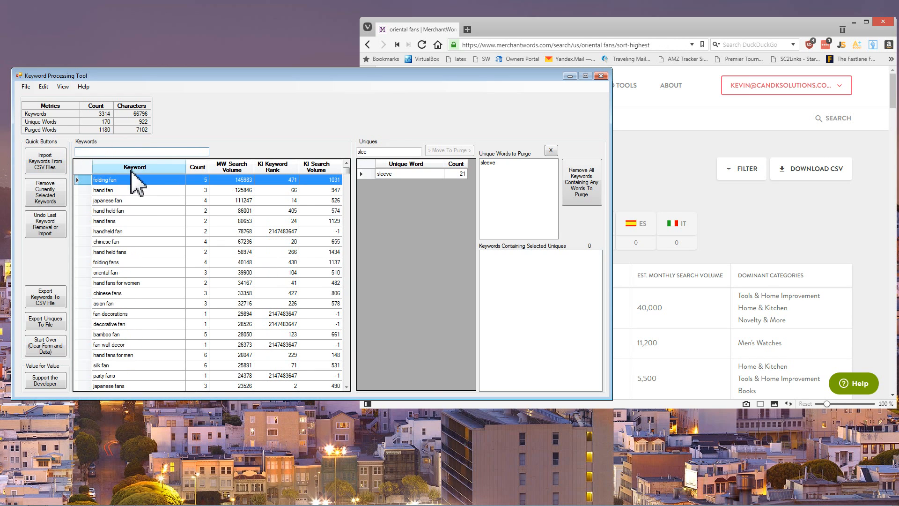
Switch to the browser and download the MerchantWords results for "oriental fans" as a CSV file.
left_click(697, 175)
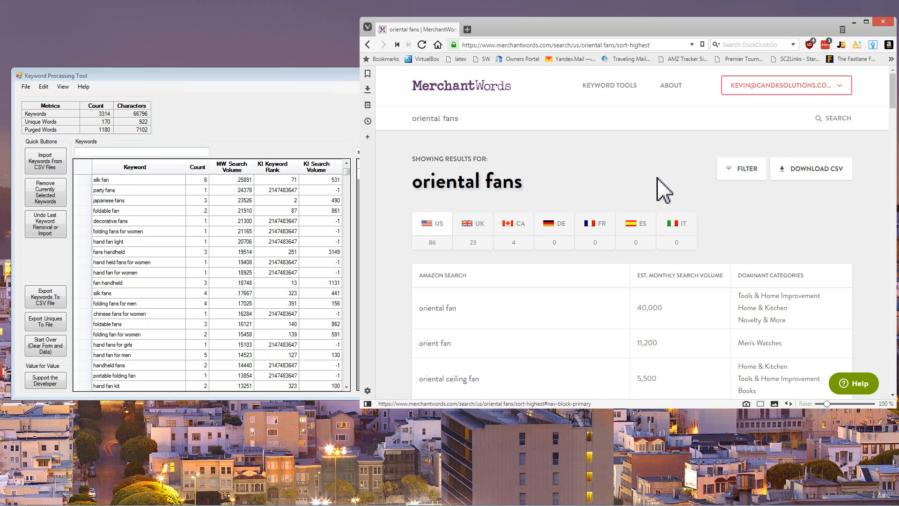
left_click(804, 167)
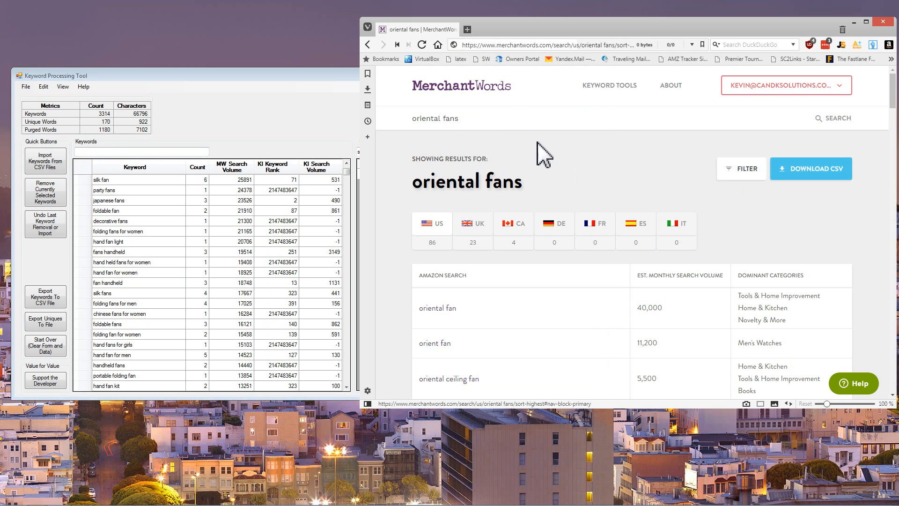
Download the "oriental fans" results from MerchantWords again and import both CSV files from the Downloads folder into the Keyword Processing Tool.
left_click(45, 161)
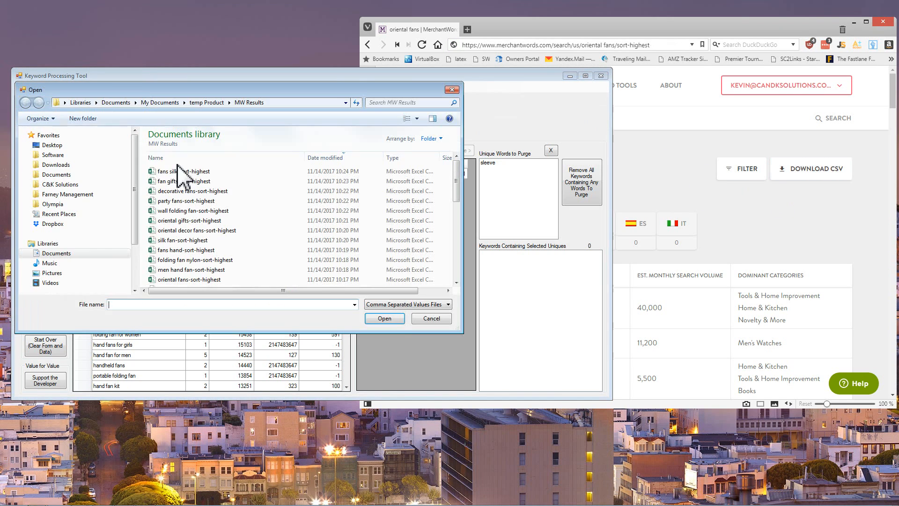
left_click(48, 177)
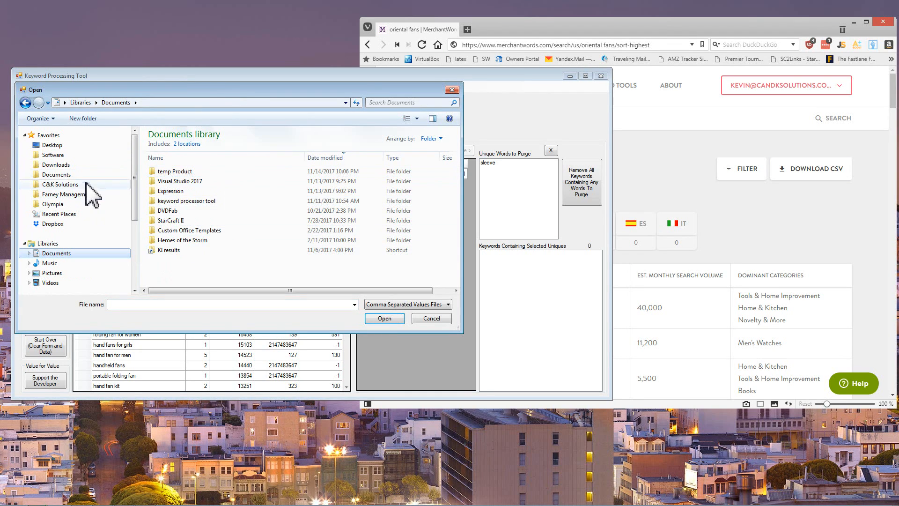
left_click(84, 165)
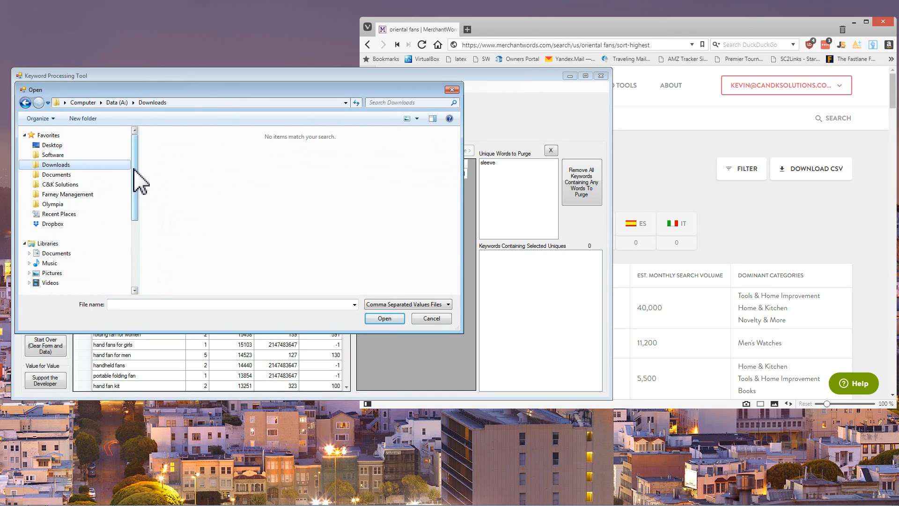
left_click(668, 176)
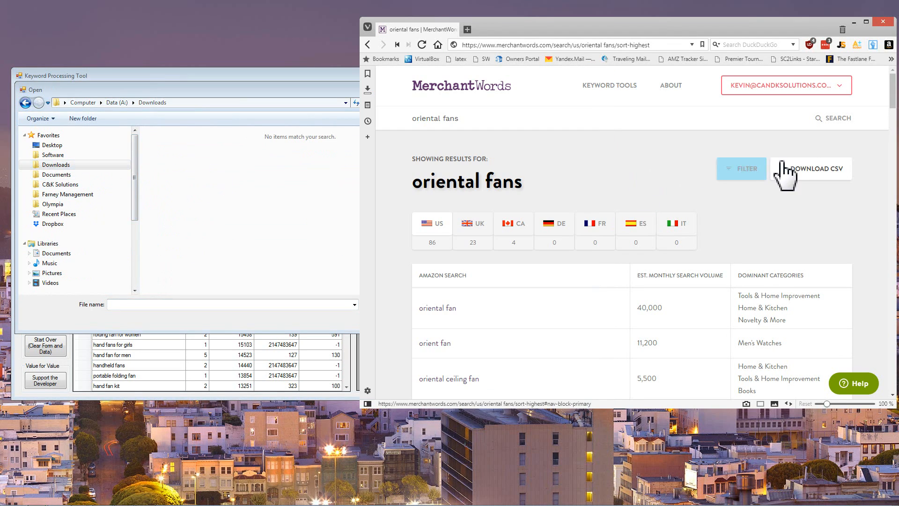
left_click(812, 180)
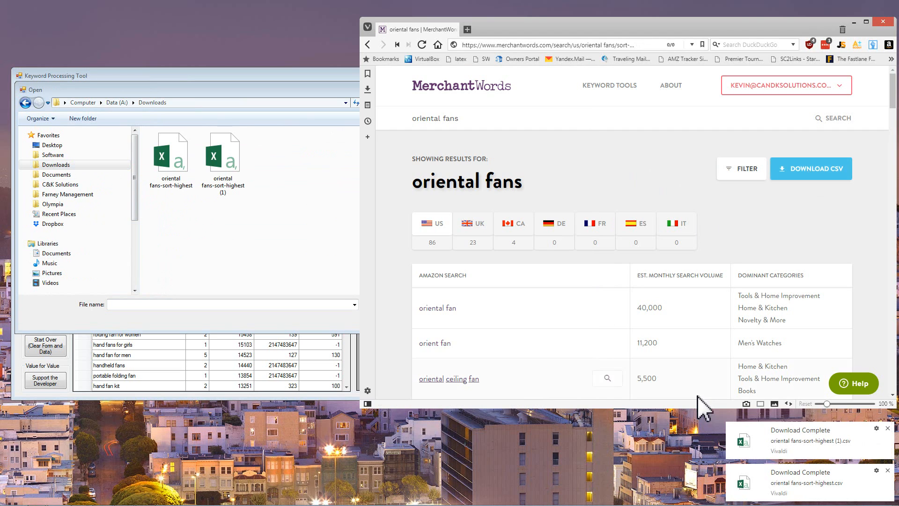
left_click_drag(217, 202, 141, 171)
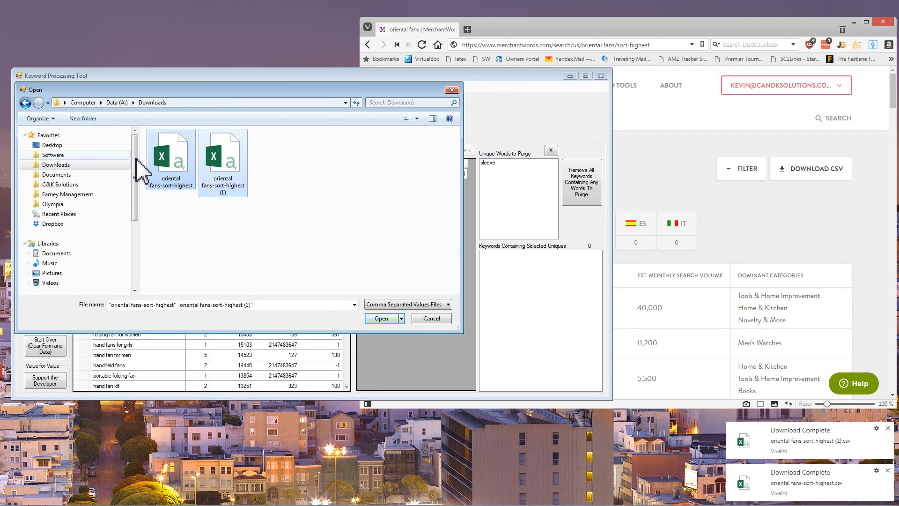
left_click(381, 319)
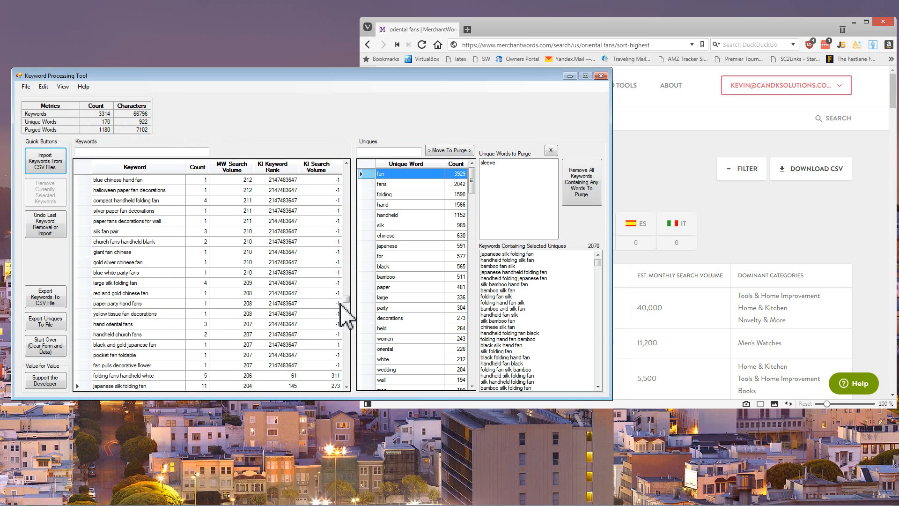
Examine the keyword list and its search volumes from the low-volume keywords back up to "folding fan".
left_click_drag(347, 299, 349, 186)
left_click(330, 202)
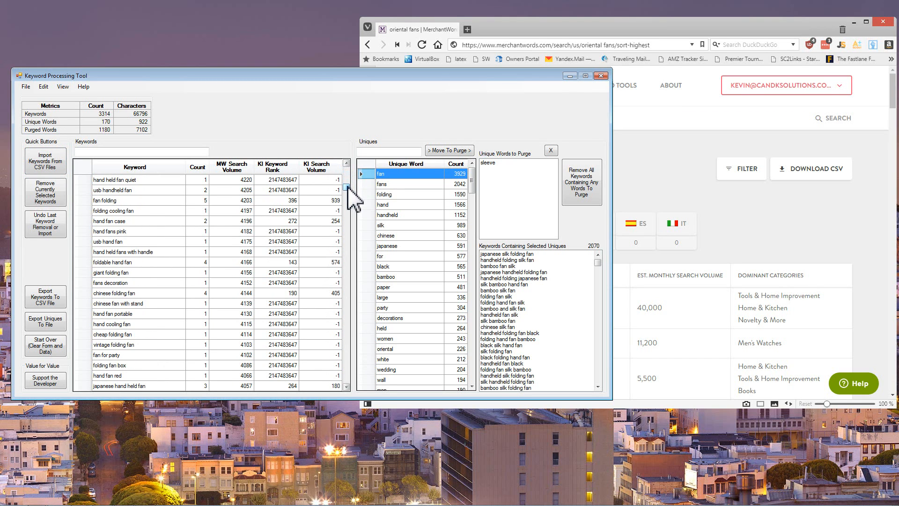
left_click(218, 231)
scroll(208, 237, "down", 10)
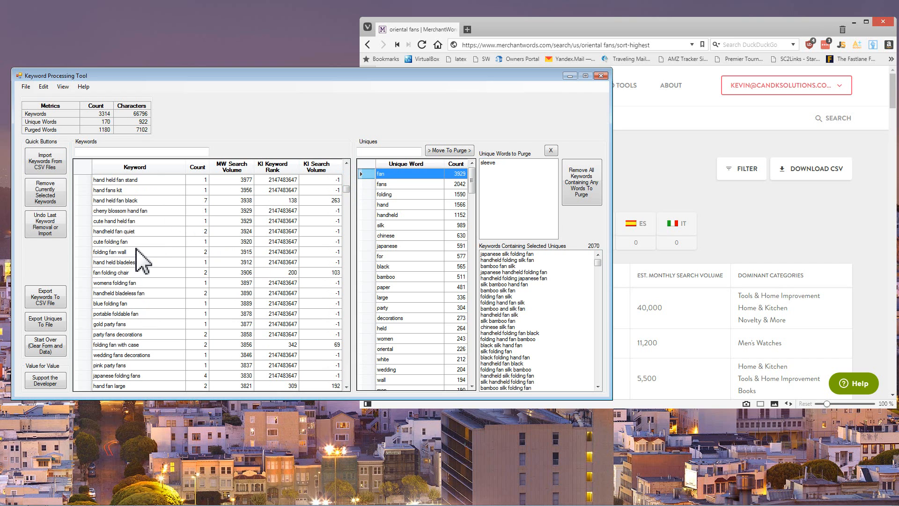
left_click(138, 251)
scroll(143, 234, "up", 15)
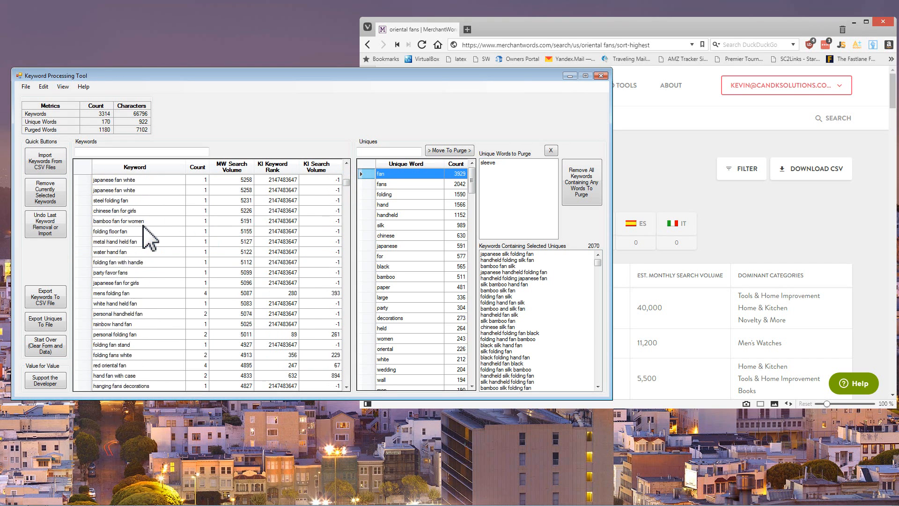
scroll(143, 226, "up", 12)
mouse_move(346, 179)
left_mouse_down()
mouse_move(347, 349)
mouse_move(358, 171)
left_mouse_up()
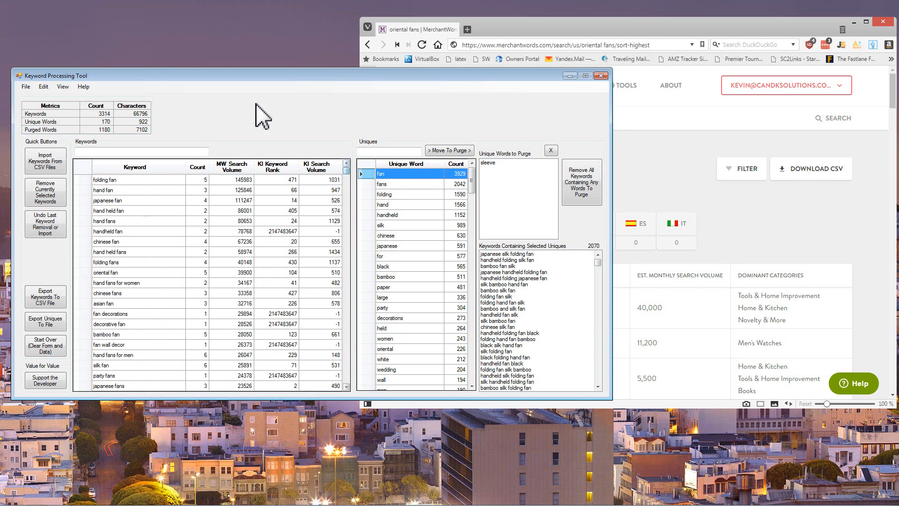
Hide the unique words panel and show the Custom Keyword Removal options.
left_click(43, 87)
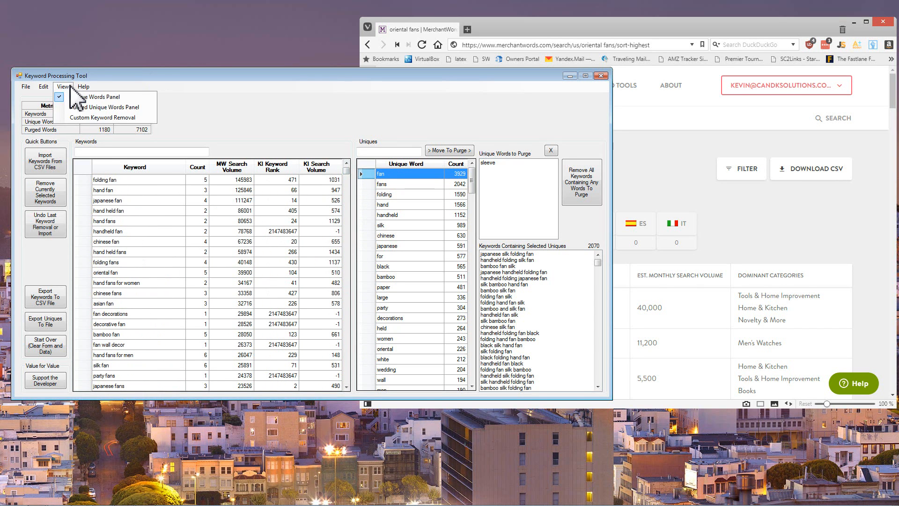
left_click(75, 97)
left_click(63, 86)
left_click(99, 118)
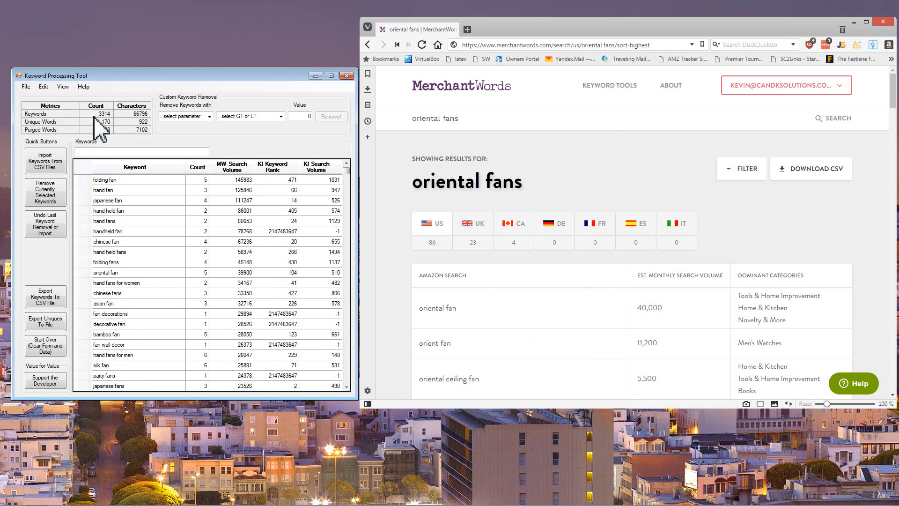
Remove all keywords whose MWSearchVolume is less than or equal to 10000.
left_click(210, 116)
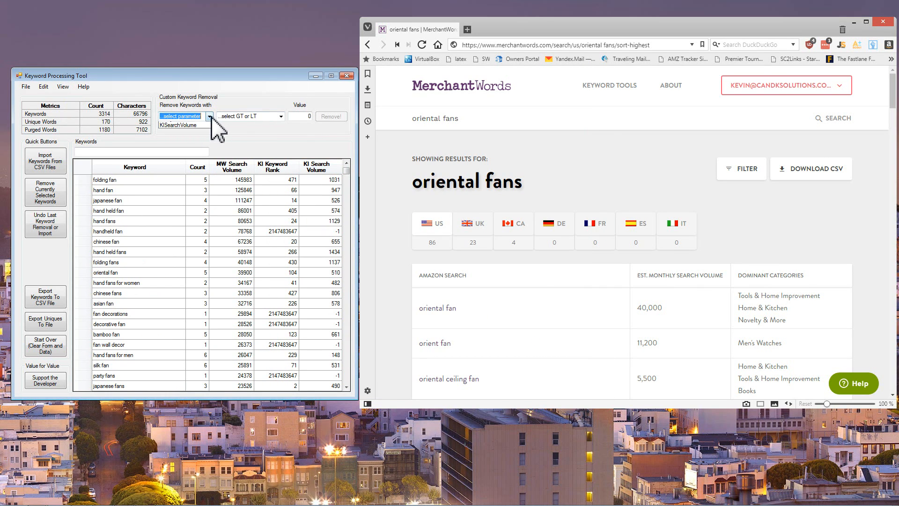
left_click(192, 133)
left_click(281, 116)
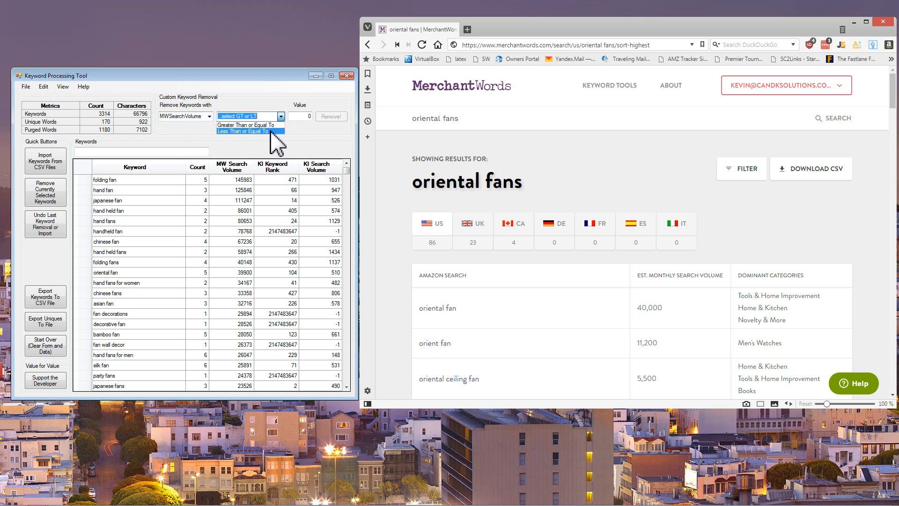
left_click(270, 131)
left_click(307, 116)
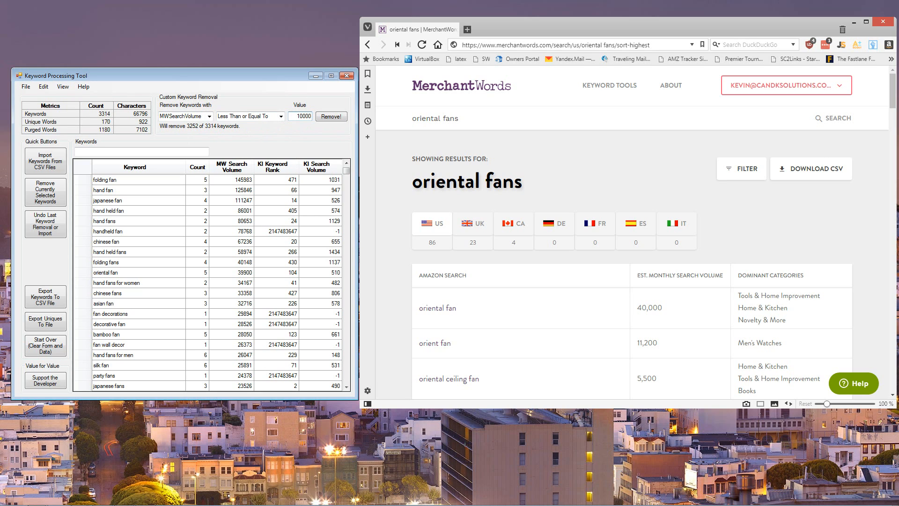
left_click(328, 117)
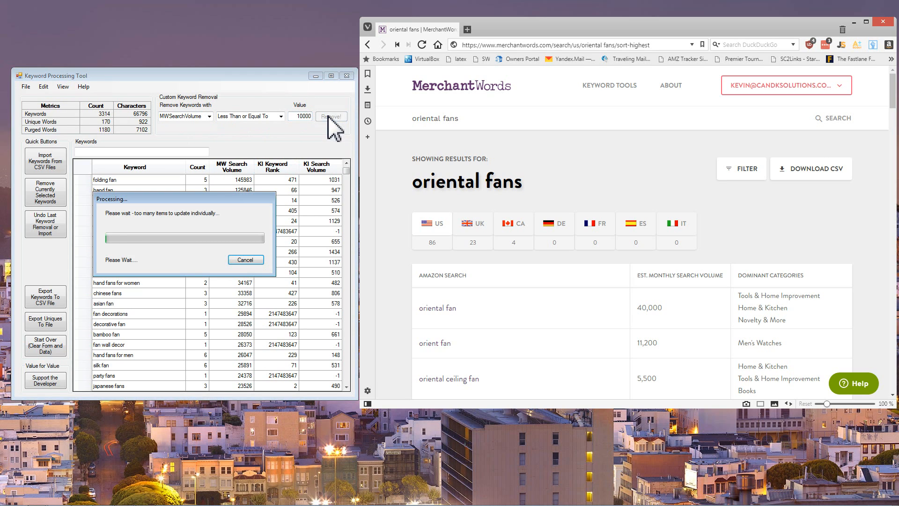
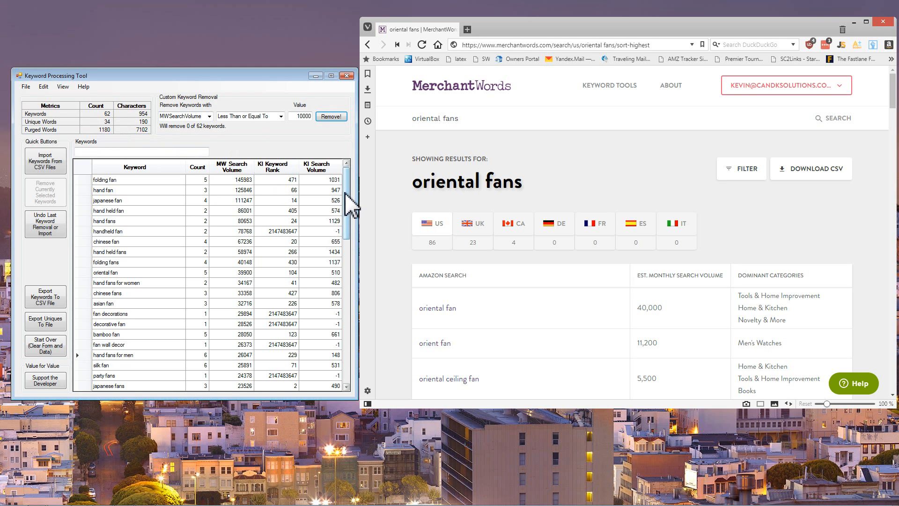
Check the remaining keywords, show the unique words panel again and add "light" to the words to purge.
left_click_drag(345, 201, 239, 385)
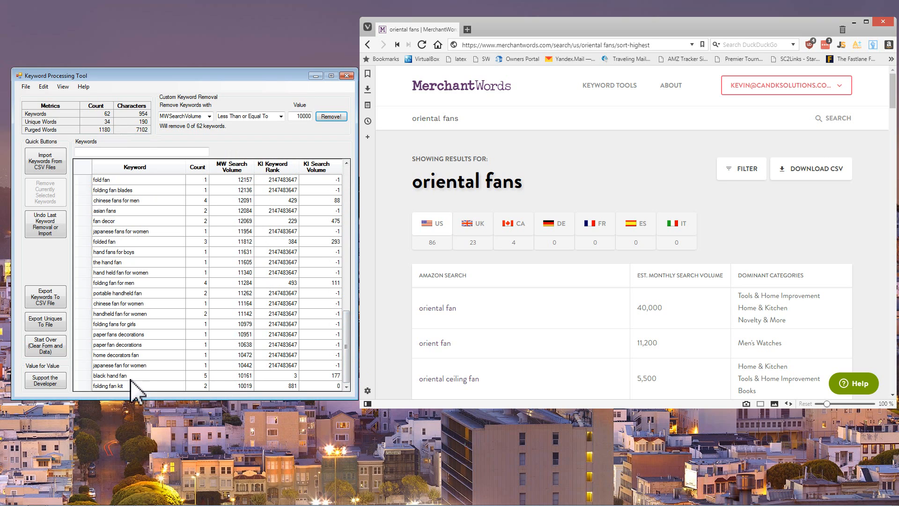
left_click_drag(124, 338, 130, 345)
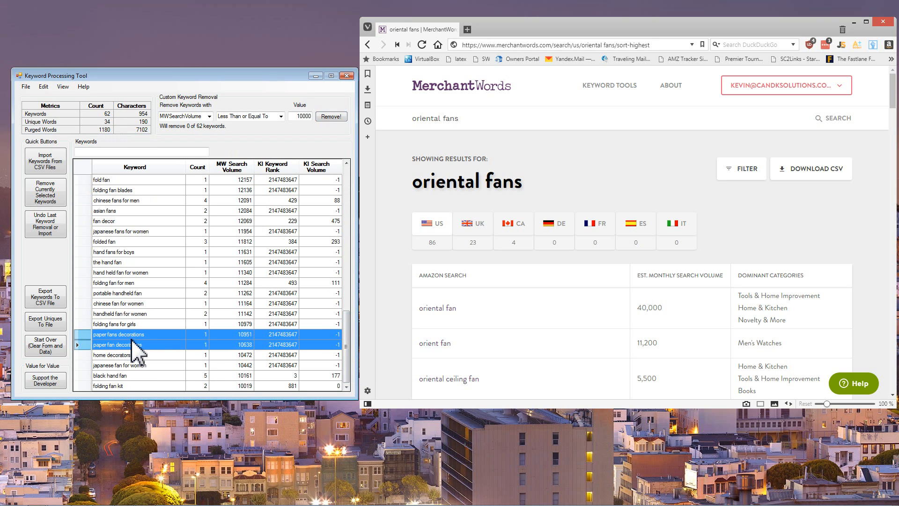
left_click(134, 324)
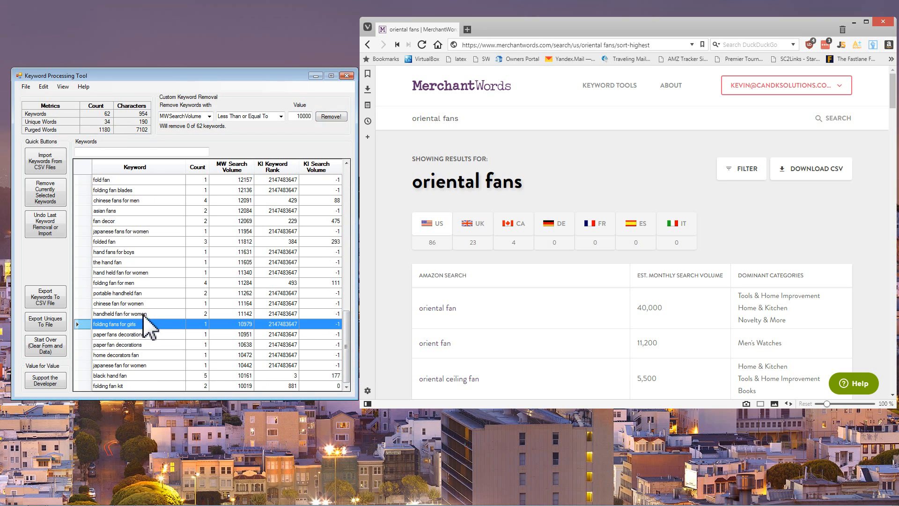
scroll(157, 322, "up", 4)
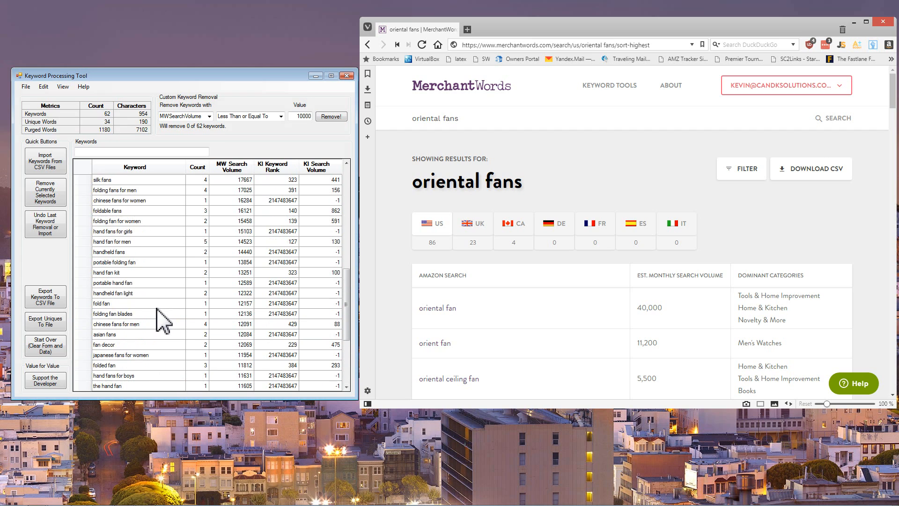
left_click(133, 295)
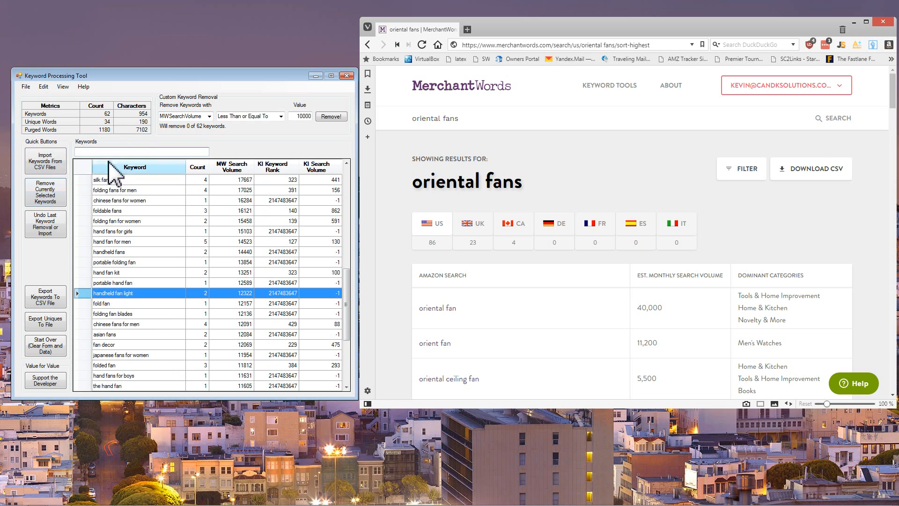
left_click(63, 87)
left_click(73, 97)
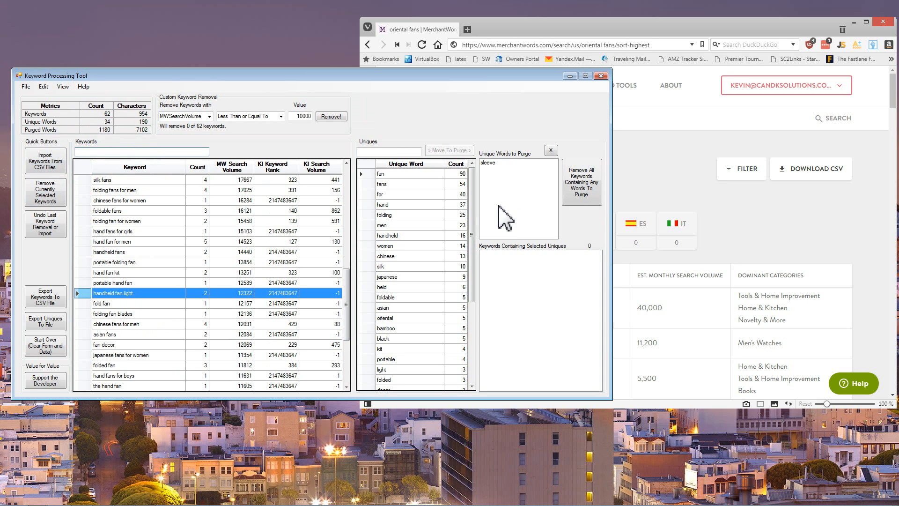
left_click(398, 150)
type("light")
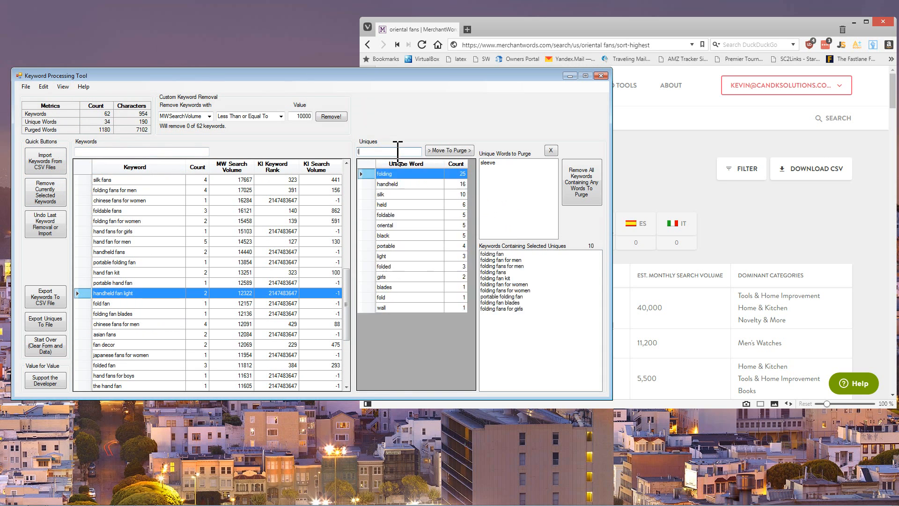
left_click(467, 151)
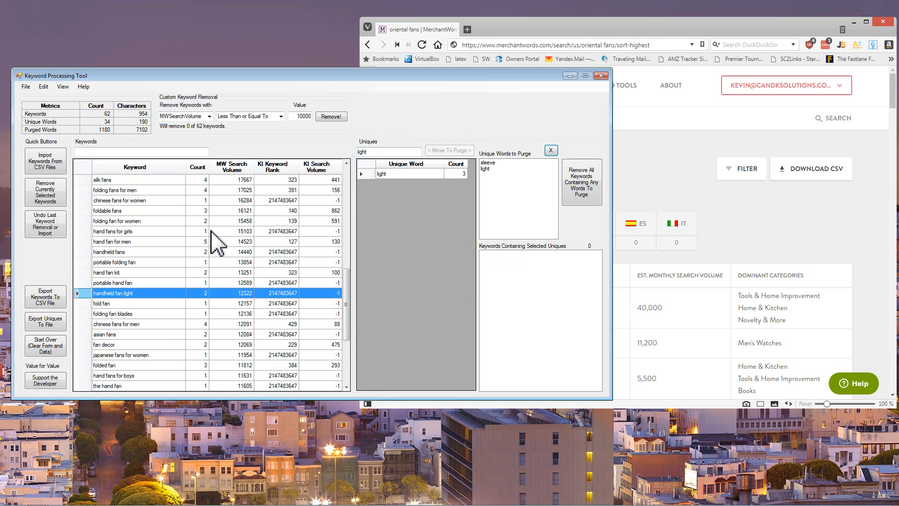
Remove all keywords containing the purge words "sleeve" or "light".
left_click(152, 282)
scroll(153, 282, "down", 4)
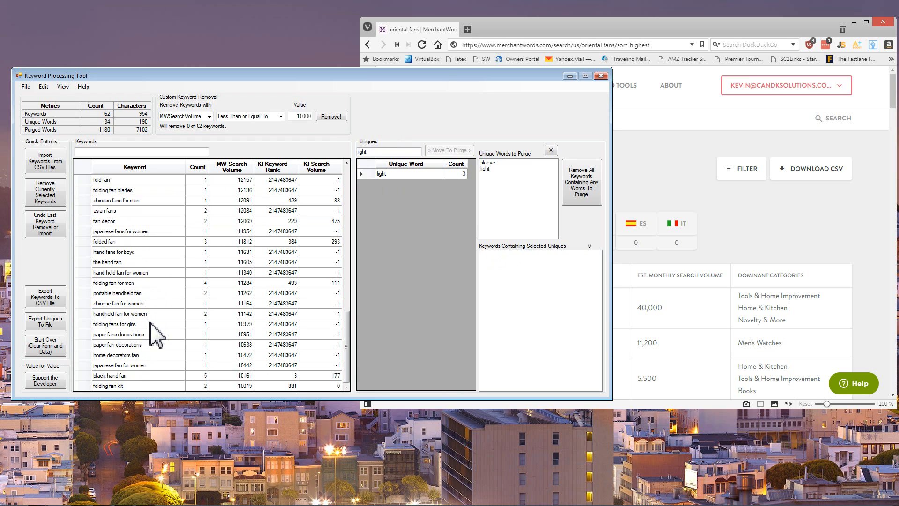
scroll(150, 318, "up", 14)
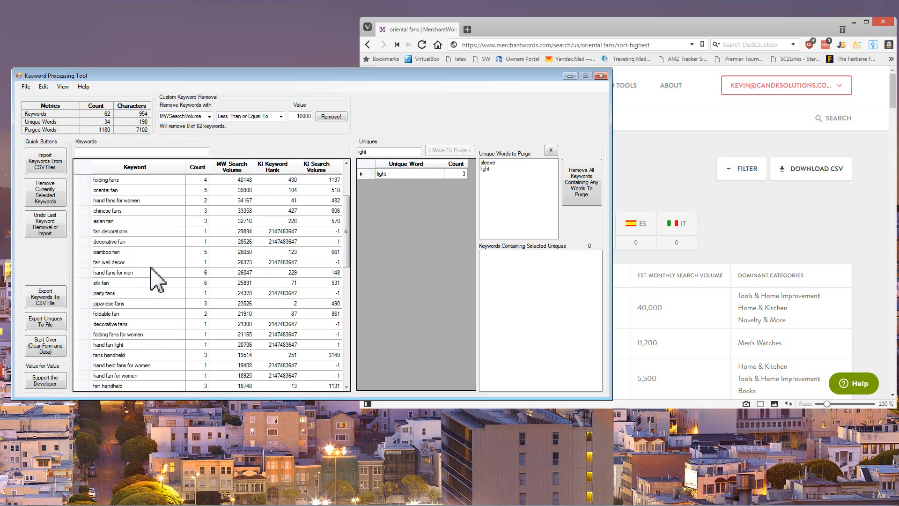
left_click(564, 194)
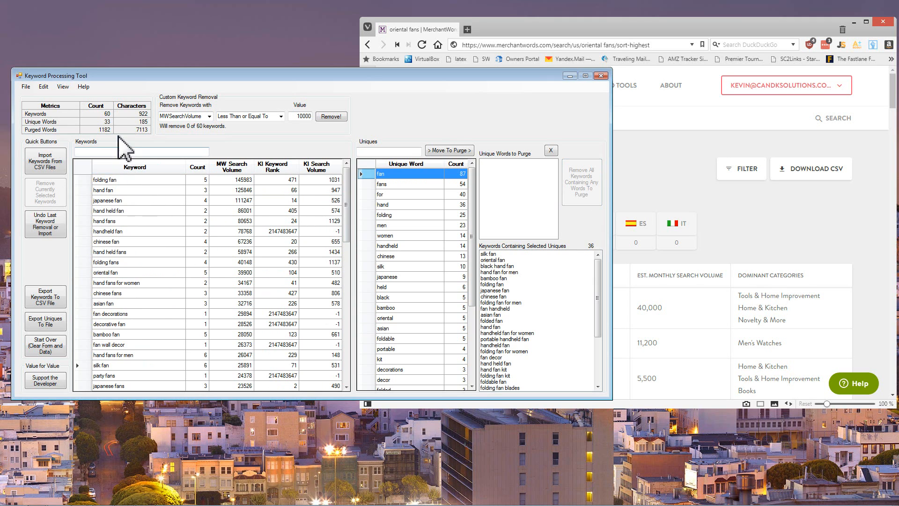
Review the remaining keywords from "folding fan" down to "folding fans for men" and compare their search volumes.
left_click(152, 231)
scroll(152, 234, "down", 3)
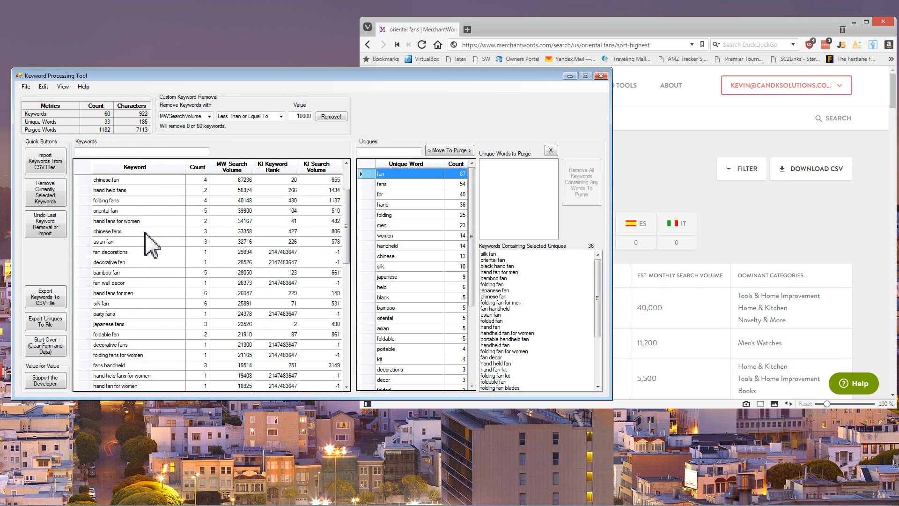
scroll(201, 236, "up", 3)
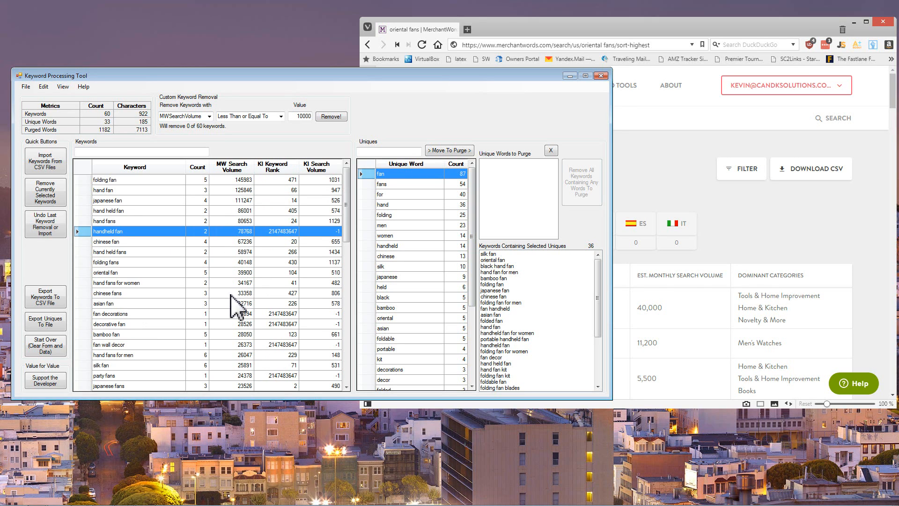
left_click(230, 315)
left_click_drag(157, 183, 149, 335)
left_click(149, 335)
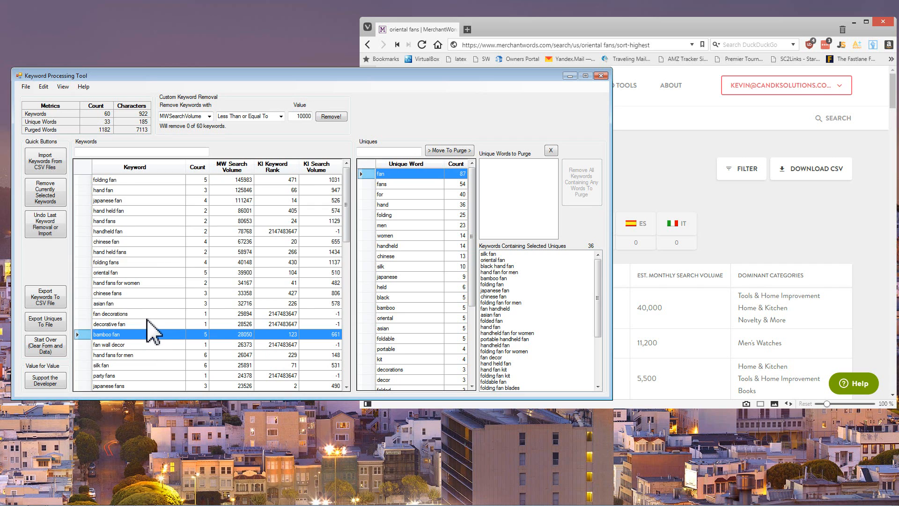
scroll(147, 320, "down", 2)
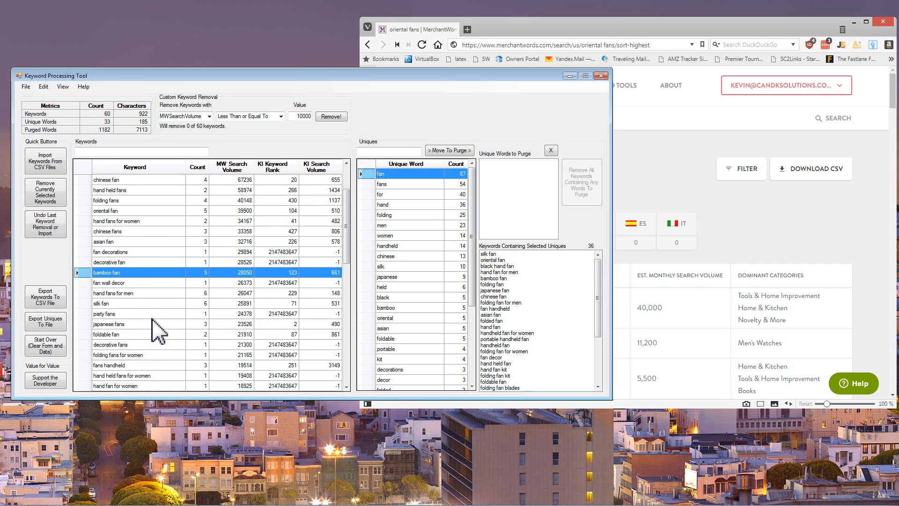
scroll(155, 314, "up", 2)
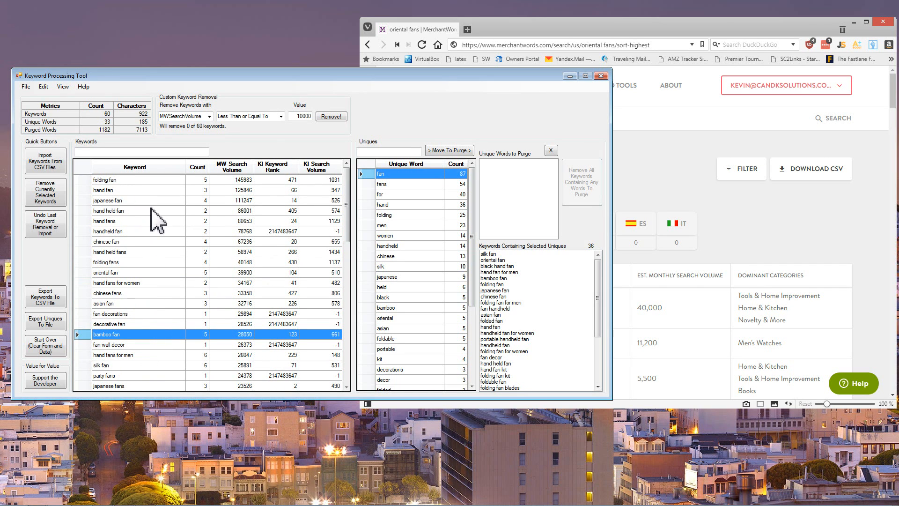
left_click(135, 385)
scroll(154, 321, "down", 5)
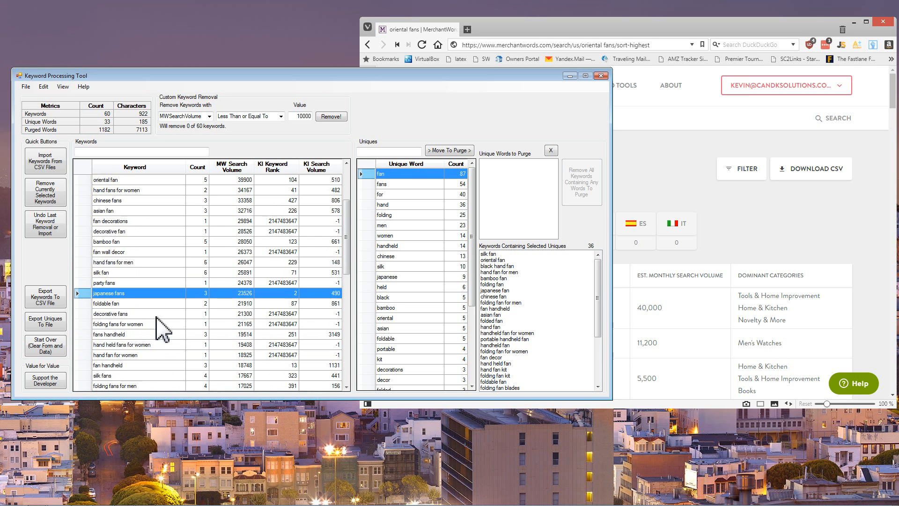
Export the remaining keywords to a CSV file named "final set" in the temp Product folder of the Documents library.
scroll(162, 324, "down", 1)
scroll(157, 323, "up", 4)
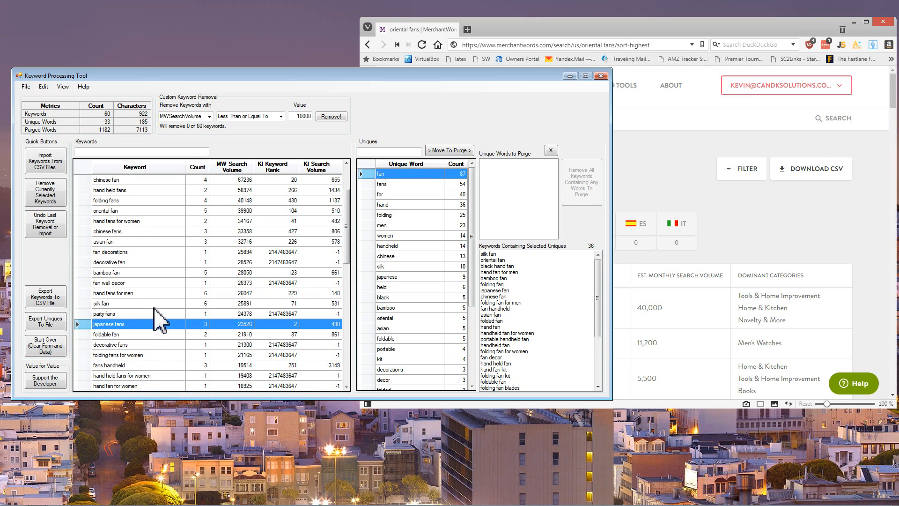
left_click(43, 298)
scroll(77, 207, "up", 2)
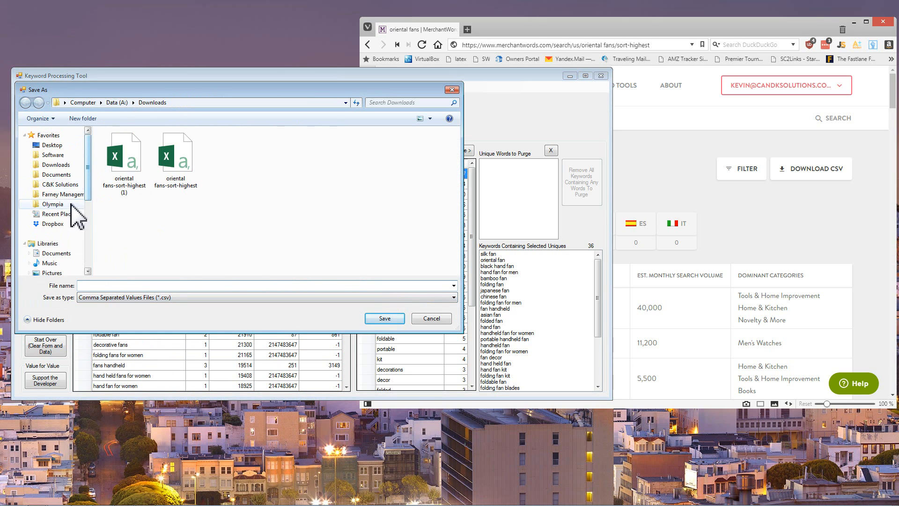
left_click(65, 255)
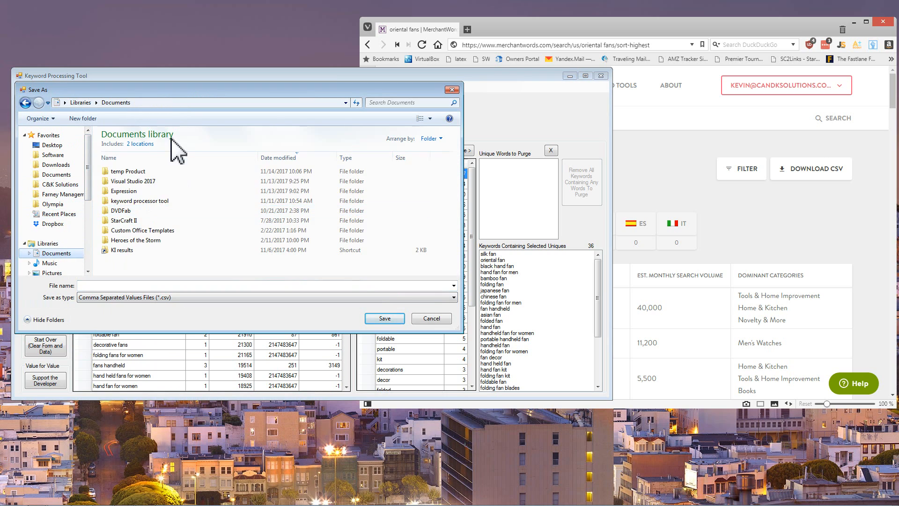
double_click(141, 173)
left_click(122, 285)
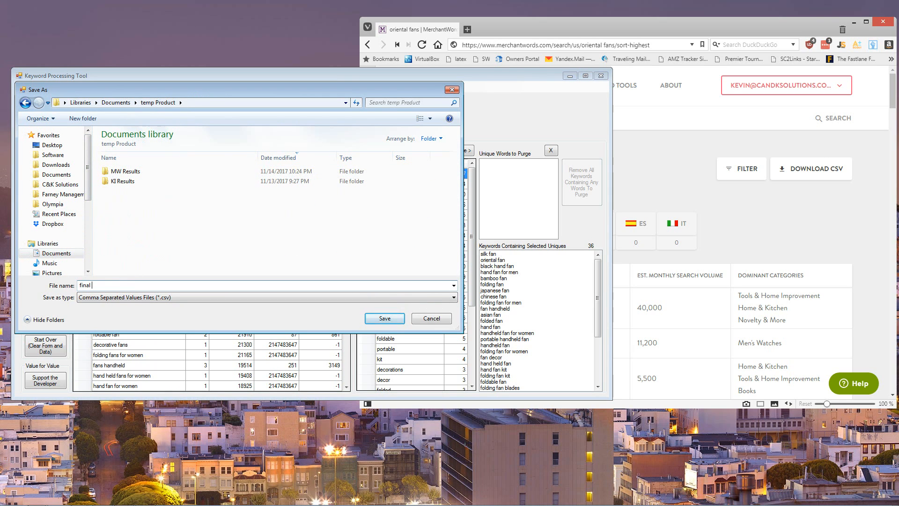
key("Return")
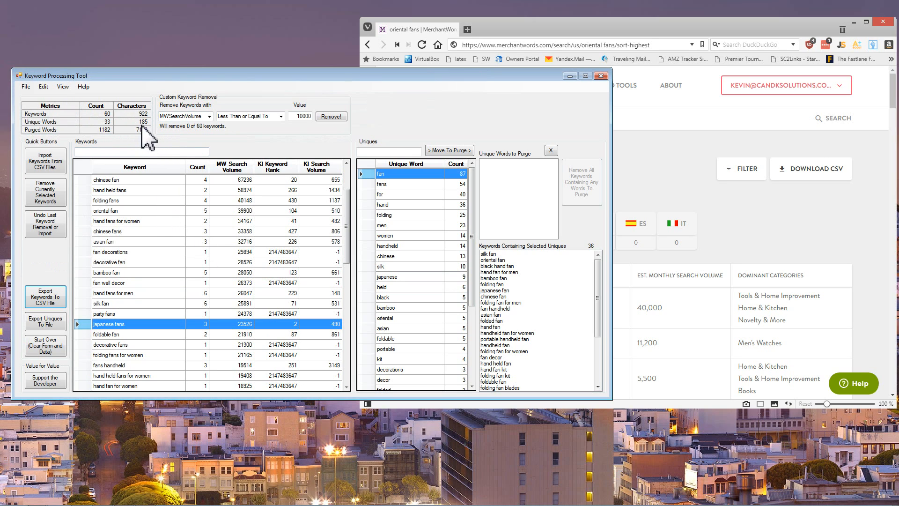
Undo the last two keyword removals and check the restored unique words.
left_click(56, 220)
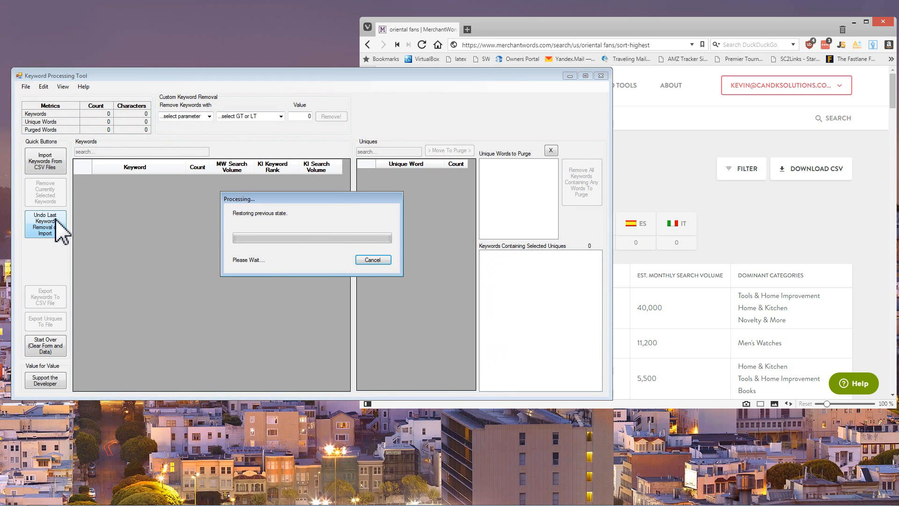
left_click(55, 220)
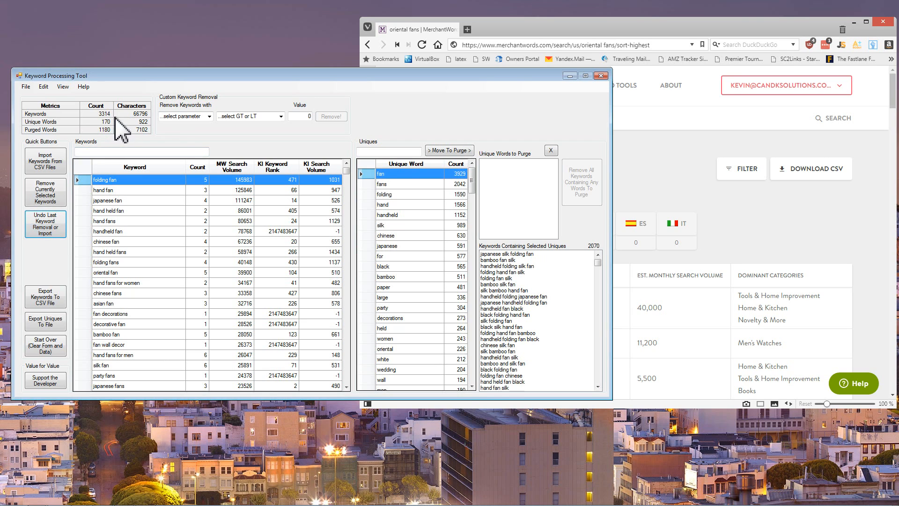
mouse_move(471, 183)
left_mouse_down()
mouse_move(476, 342)
mouse_move(476, 177)
left_mouse_up()
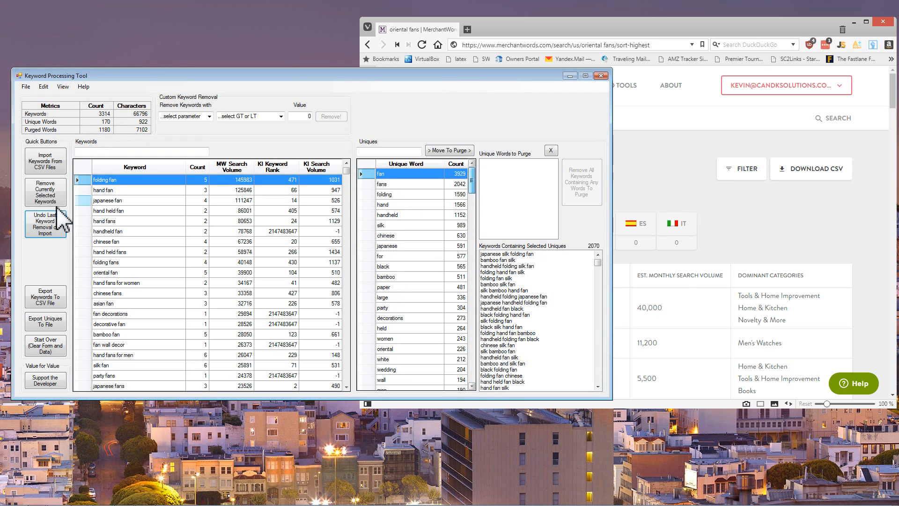
Export the unique words to a CSV file named "final set uniques" in the temp Product folder.
left_click(52, 322)
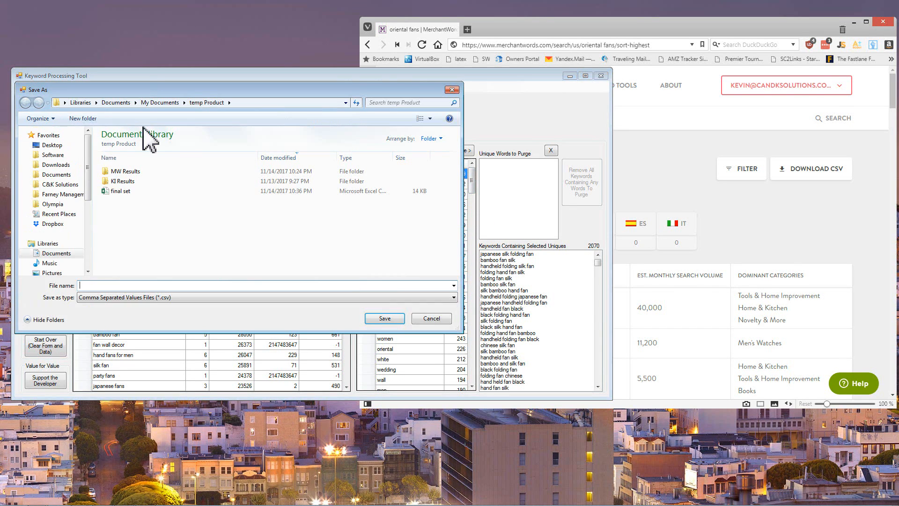
mouse_move(150, 76)
left_mouse_down()
mouse_move(150, 137)
mouse_move(155, 69)
left_mouse_up()
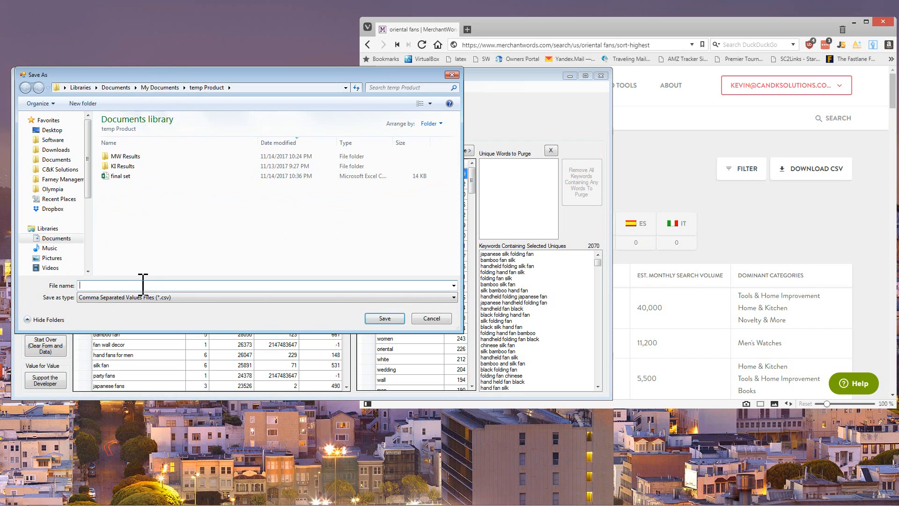
type("final set")
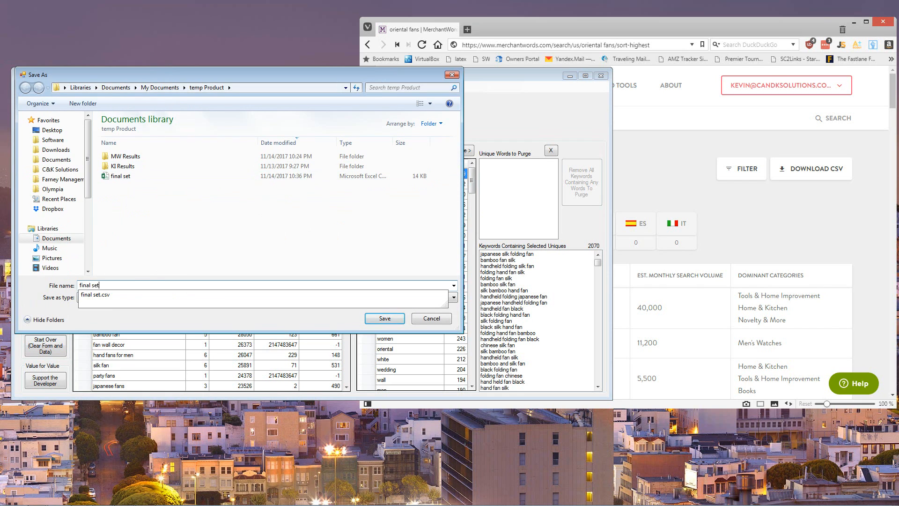
type(" uniques")
key("Return")
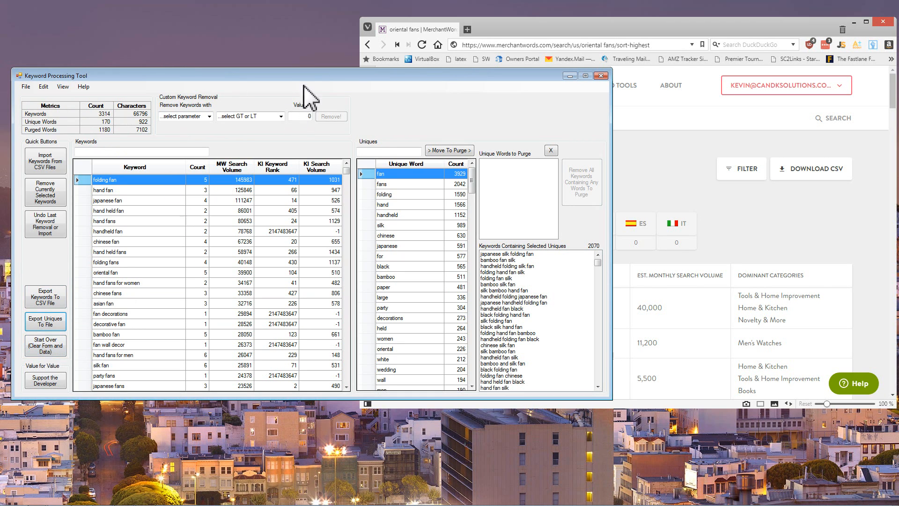
left_click_drag(323, 76, 380, 76)
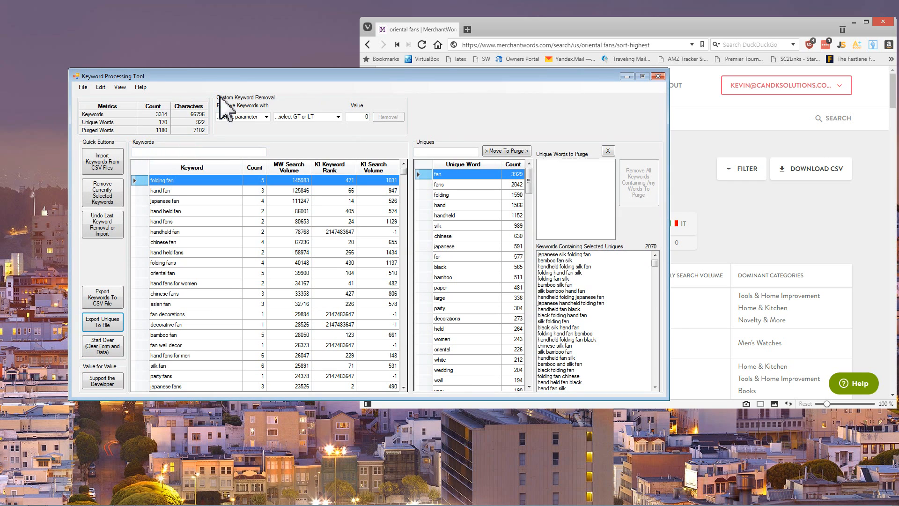
Switch to the file explorer, go up to the temp Product folder and open the "final set" file in Excel.
left_click(79, 497)
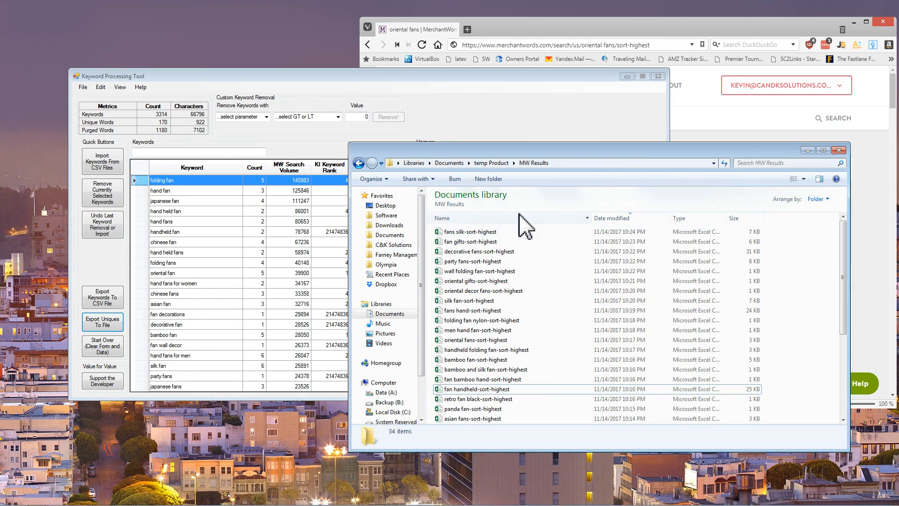
left_click(496, 163)
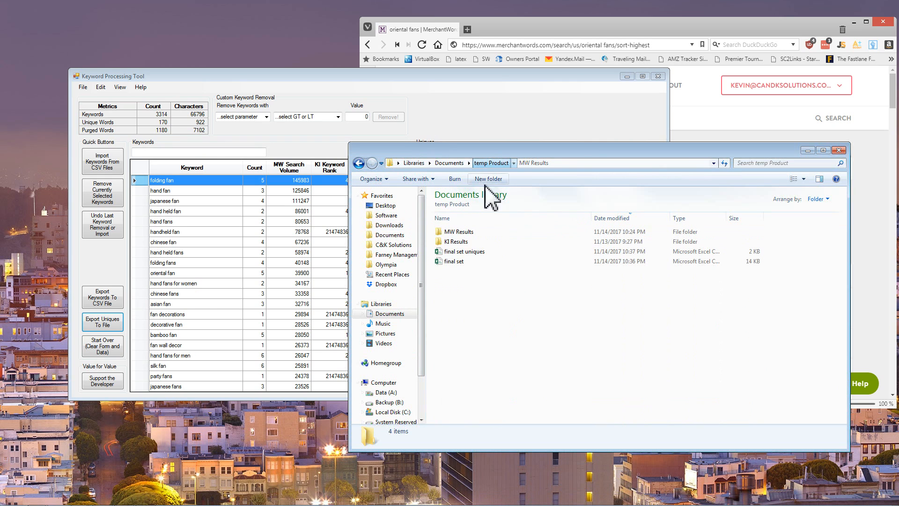
double_click(473, 260)
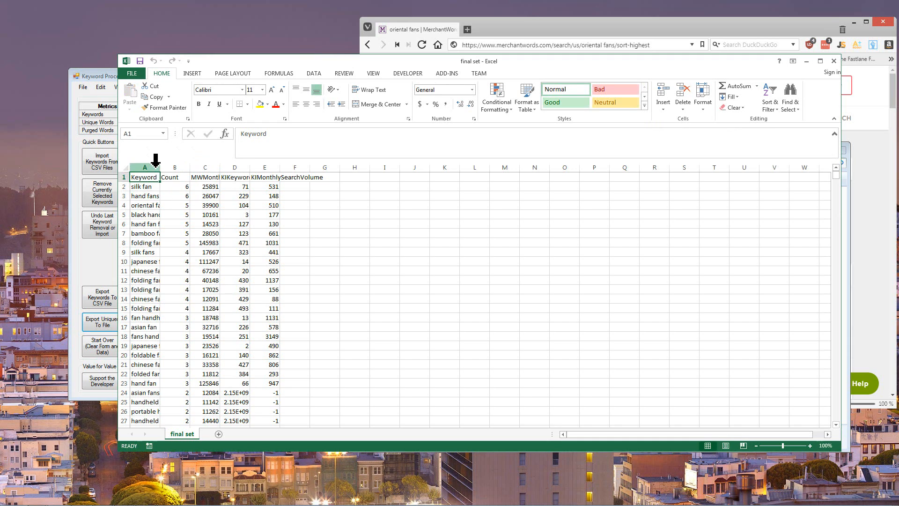
Review the exported keywords in column A by selecting them from "silk fan" in A2 to "fan decorations" in A61.
left_click(193, 186)
scroll(197, 192, "down", 10)
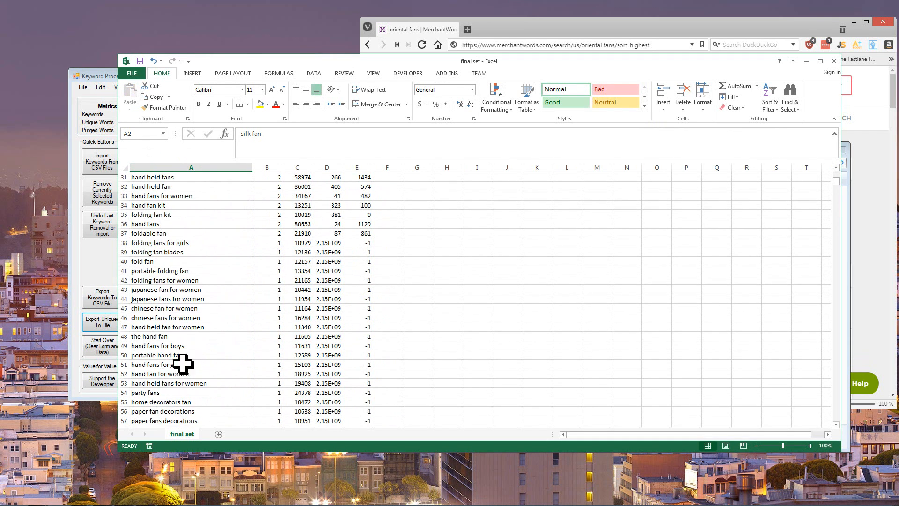
scroll(189, 358, "down", 3)
left_click(188, 374, "shift")
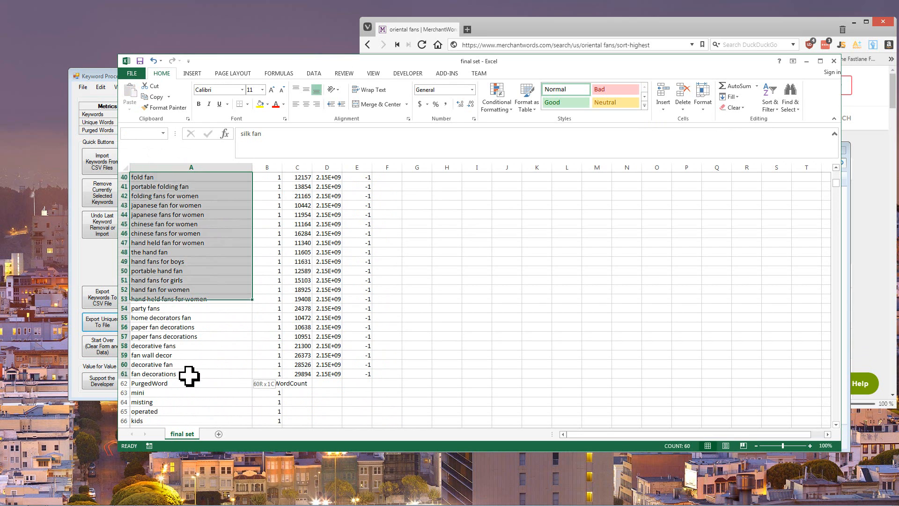
scroll(207, 335, "up", 11)
scroll(225, 268, "up", 2)
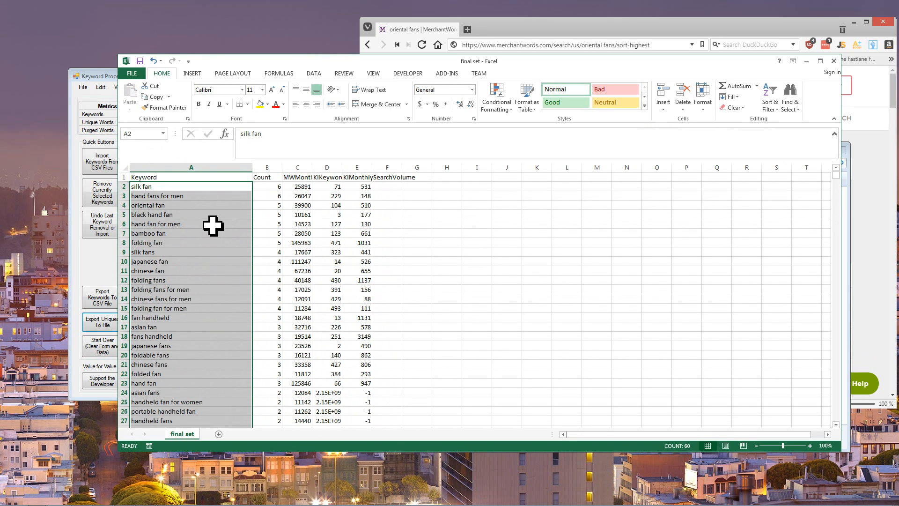
left_click(213, 224)
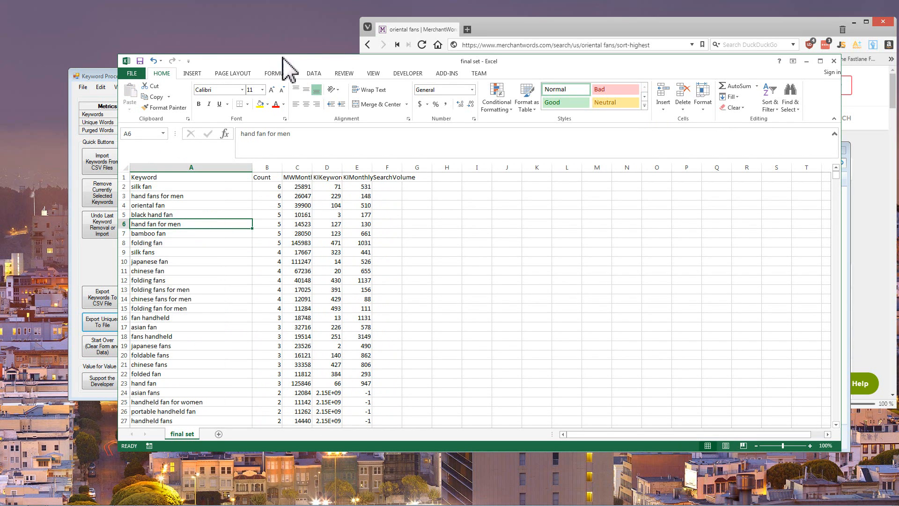
left_click_drag(295, 61, 339, 60)
Switch back to the Keyword Processing Tool and start over, clearing the form and all data.
left_click(158, 83)
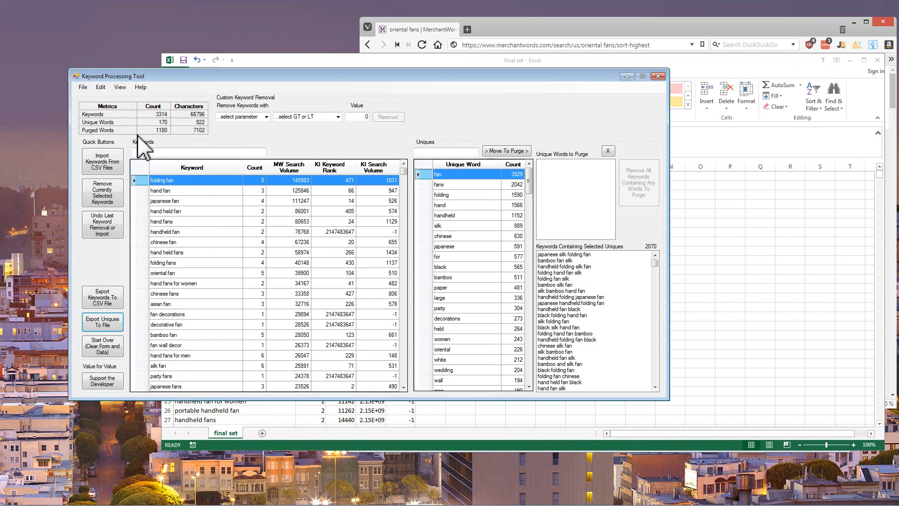
left_click(105, 349)
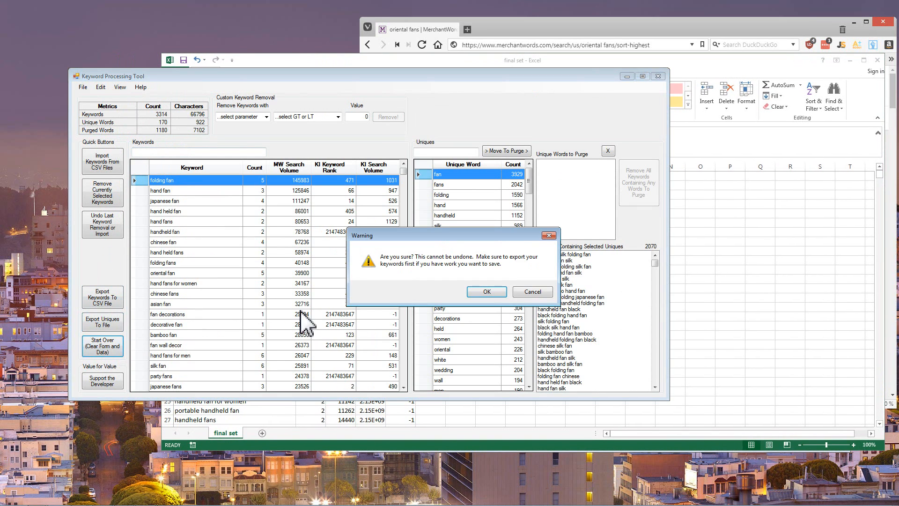
left_click(490, 293)
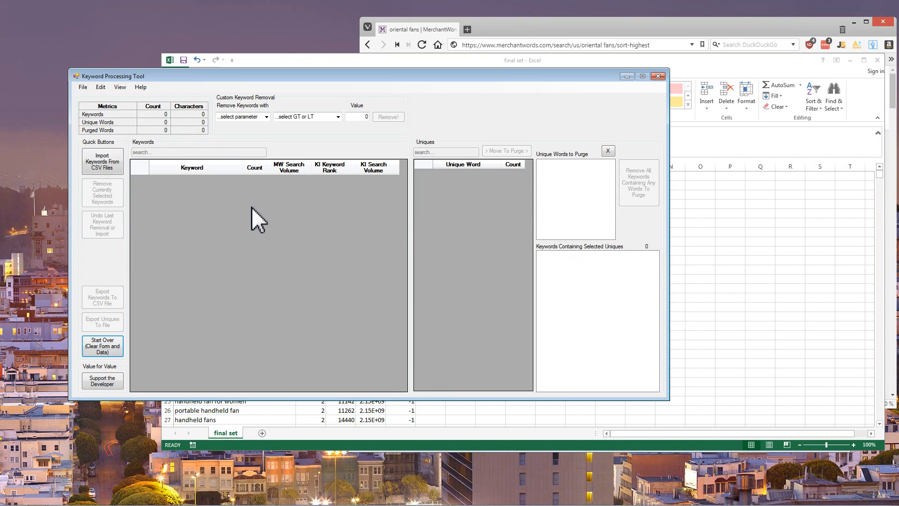
Try to import the "final set" CSV file from the temp Product folder while it is open in Excel.
left_click(119, 171)
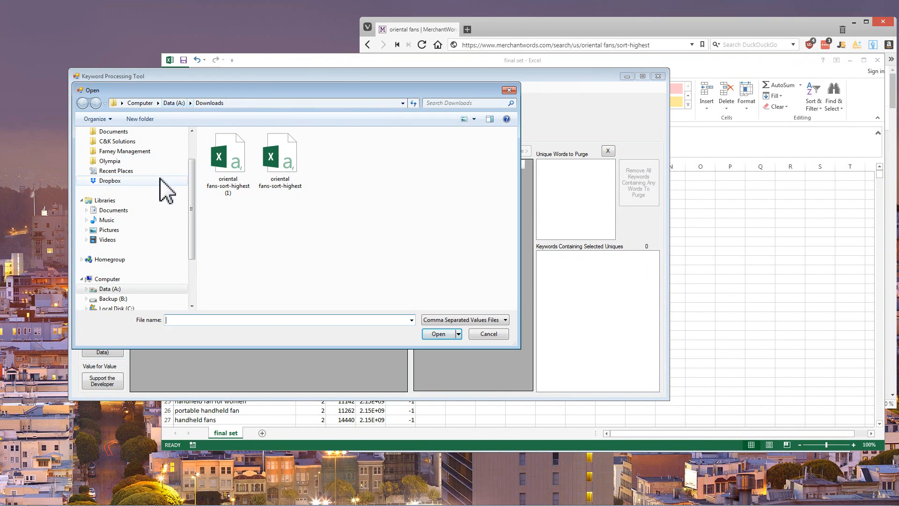
left_click(113, 209)
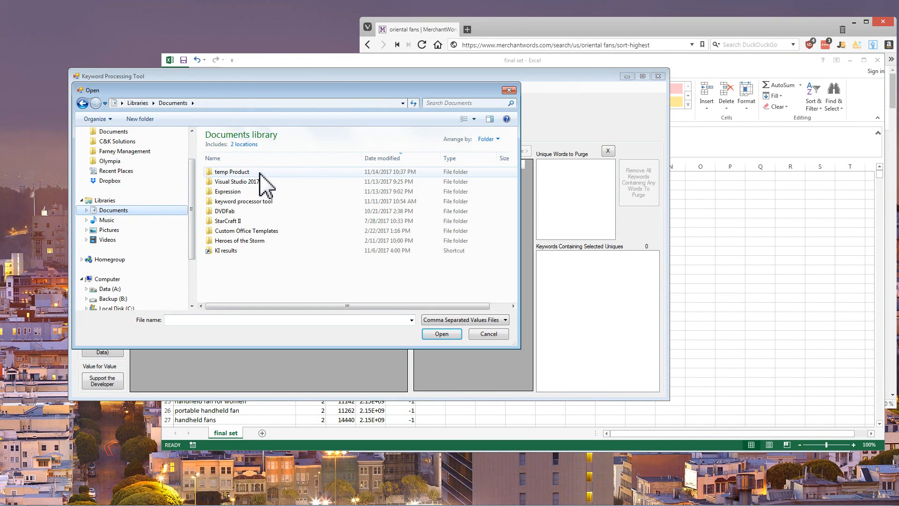
double_click(260, 172)
left_click(233, 202)
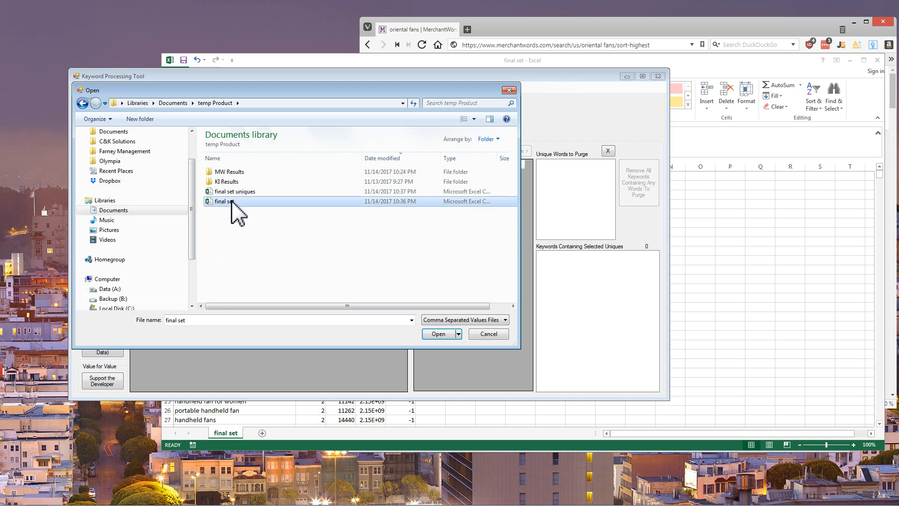
left_click(440, 334)
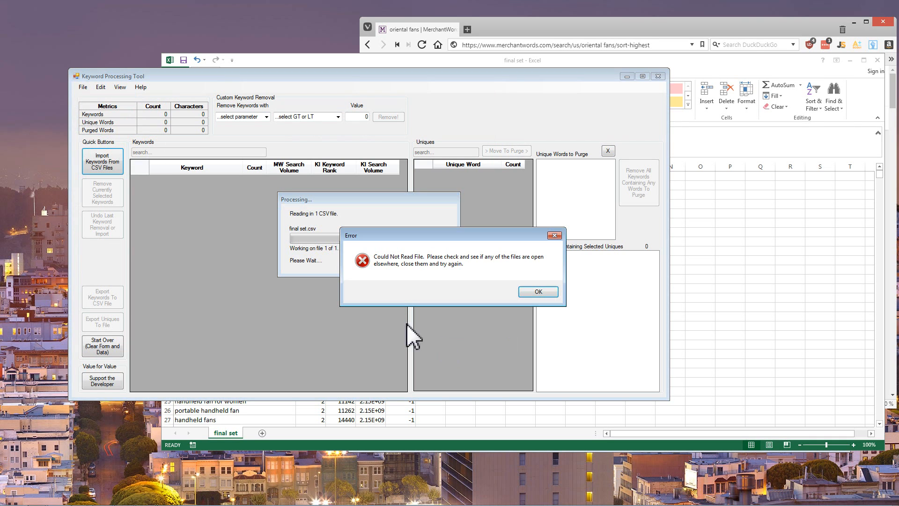
left_click(538, 291)
Close the "final set" workbook in Excel without saving and import "final set" into the Keyword Processing Tool.
left_click(878, 60)
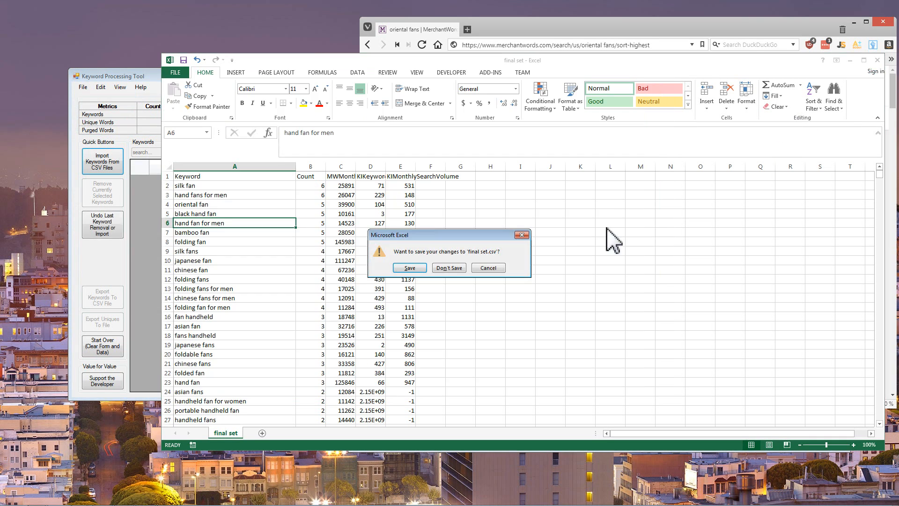
left_click(448, 269)
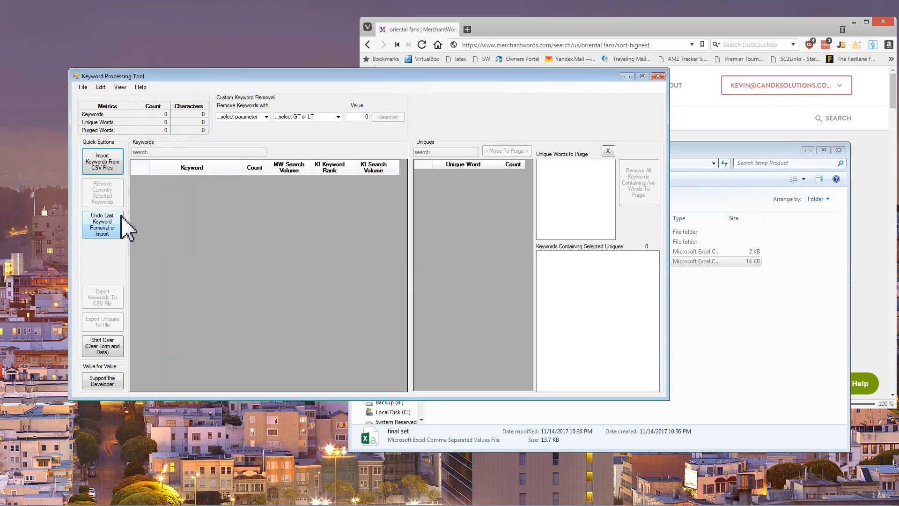
left_click(102, 161)
double_click(257, 202)
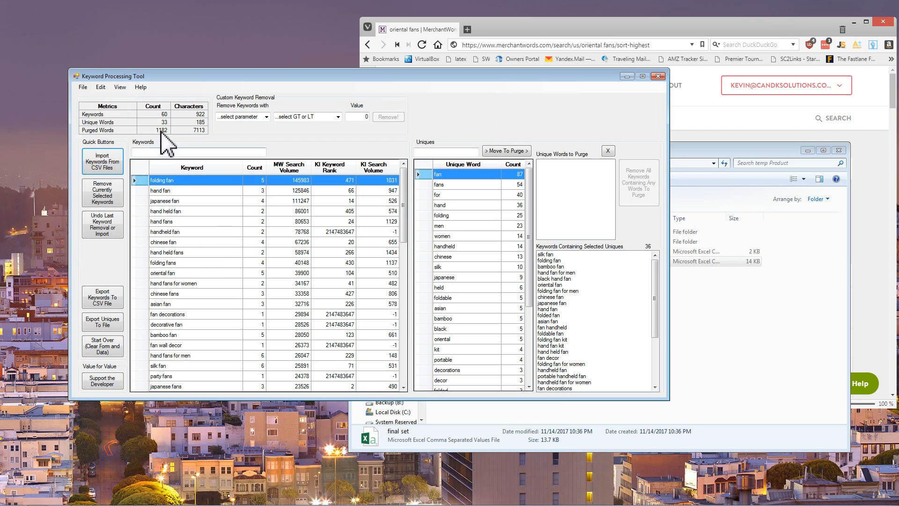
left_click_drag(402, 191, 393, 163)
left_click_drag(422, 77, 404, 62)
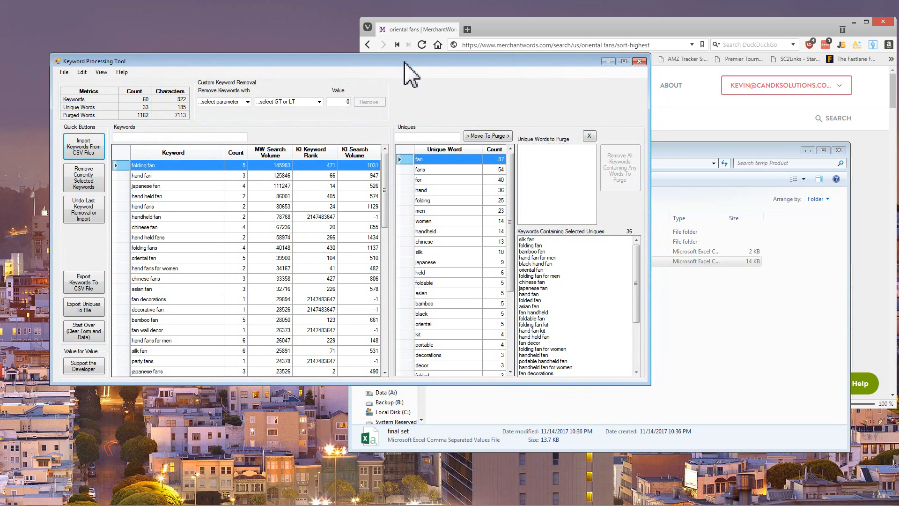